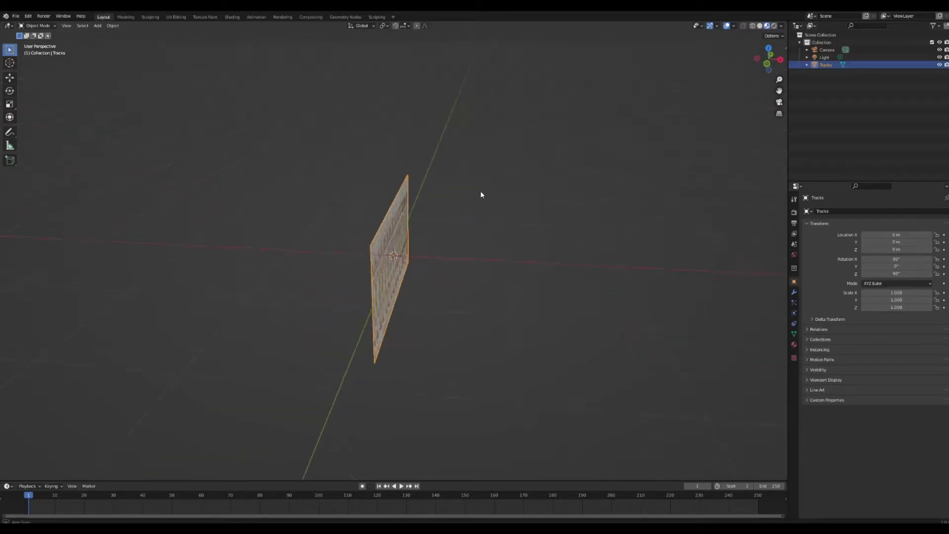
Step: Rotate the Tracks plane 90° around the Y axis
key("r")
type("y")
type("90")
key("Return")
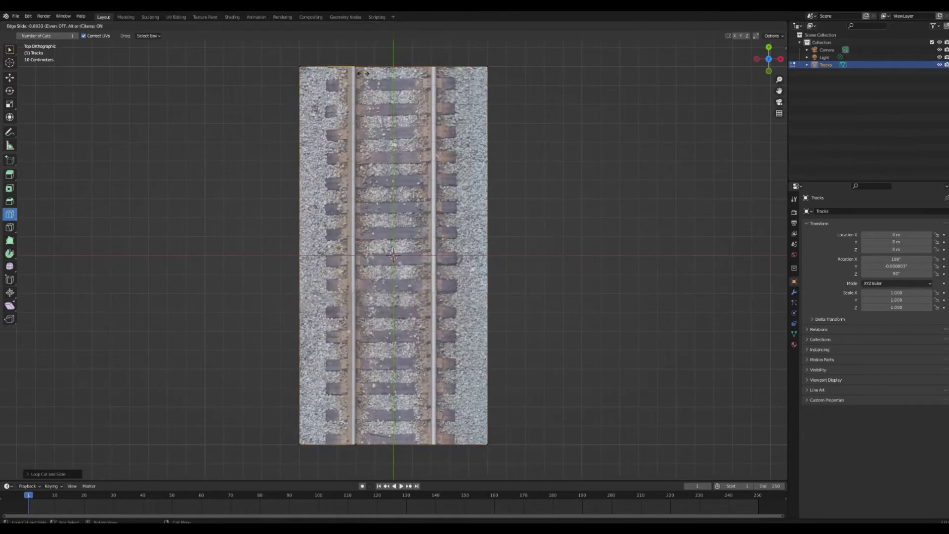
Step: Add loop cuts across the track plane and slide each one to line up with the rails and sleeper edges in the texture
left_click_drag(364, 73, 304, 91)
left_click(304, 91)
left_click_drag(494, 269, 497, 117)
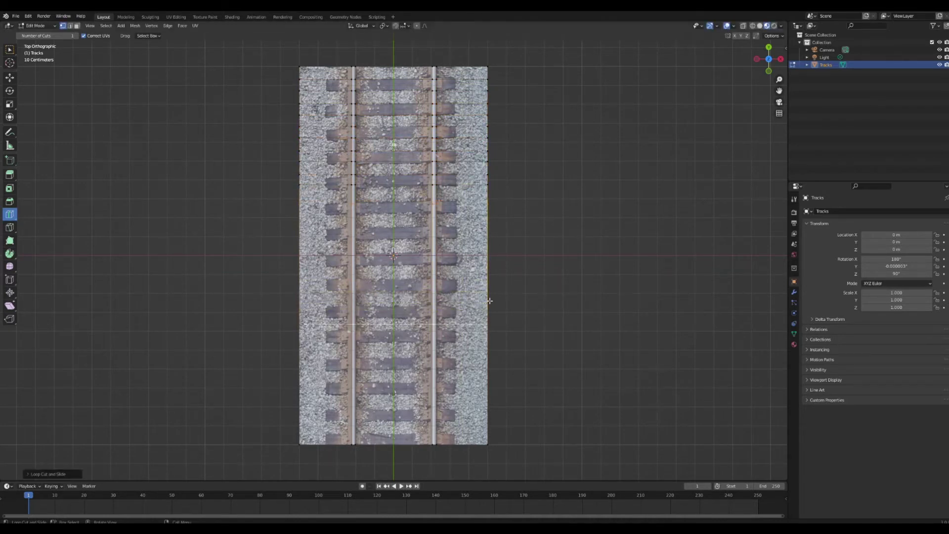
left_click_drag(494, 267, 494, 264)
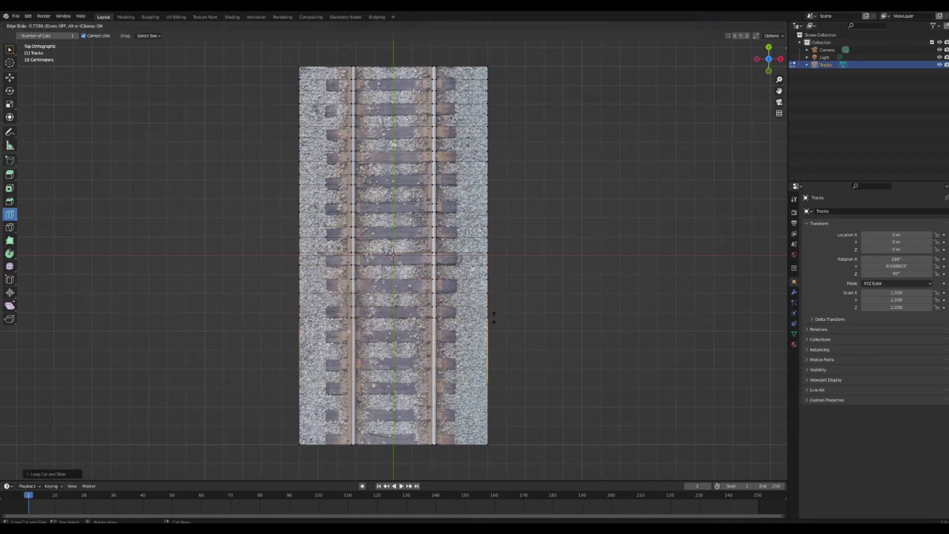
left_click_drag(499, 348, 499, 348)
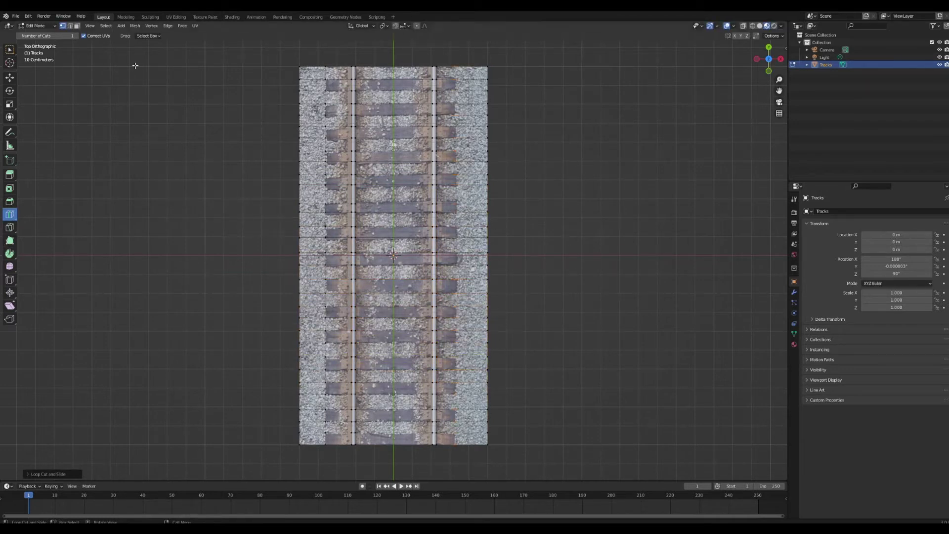
Step: Vertex-slide the misaligned corner points of the upper sleepers so they match the sleeper ends in the texture
left_click(9, 77)
left_click(327, 156)
key("g")
key("g")
left_click(328, 156)
left_click(326, 161)
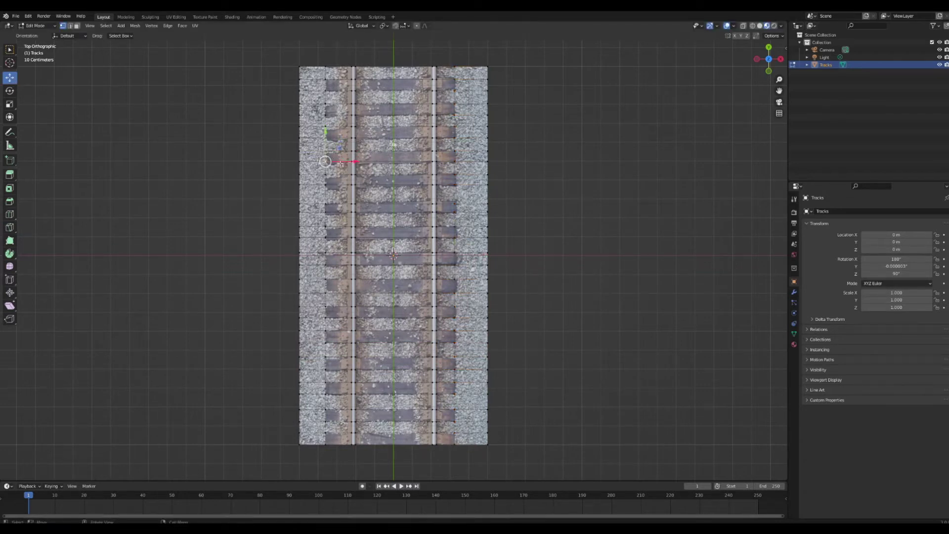
scroll(326, 161, "up", 1)
key("g")
key("g")
left_click(316, 137)
left_click(468, 141)
key("g")
key("g")
left_click(468, 131)
left_click(312, 74)
key("g")
key("g")
left_click(312, 77)
left_click(313, 87)
key("g")
key("g")
left_click(313, 89)
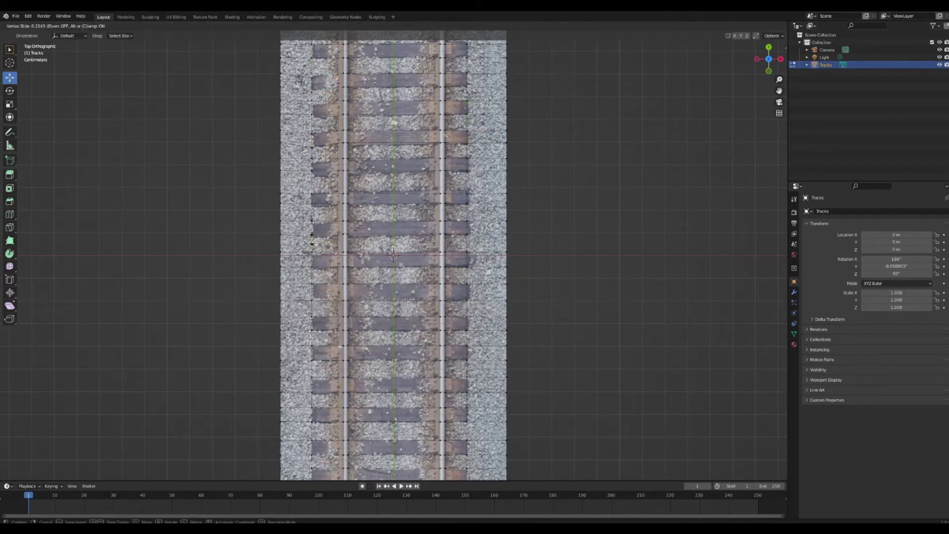
Step: Vertex-slide the misaligned corner points of the middle sleepers on both sides to match the texture
left_click(467, 194)
key("g")
key("g")
left_click(462, 197)
left_click(467, 267)
left_click(313, 298)
key("g")
key("g")
left_click(314, 291)
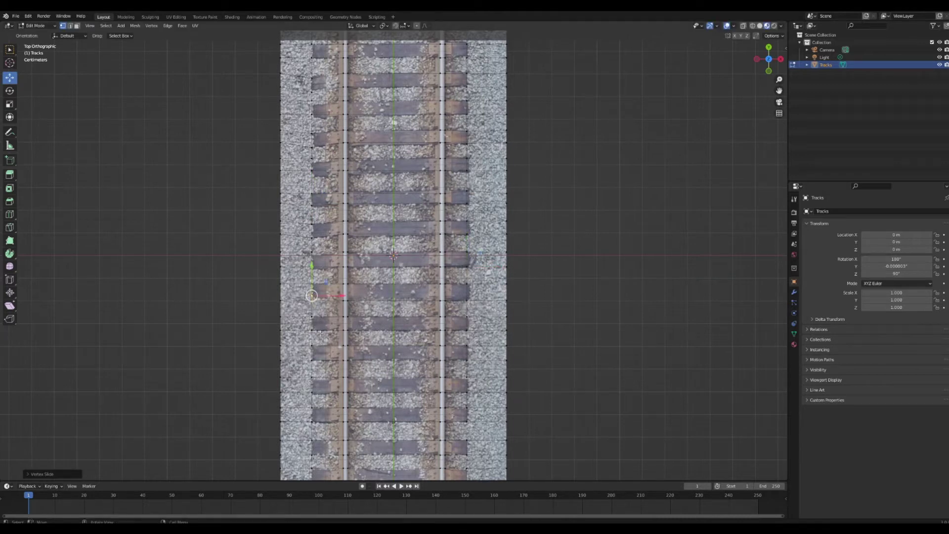
Step: Select all the gravel faces beside and between the sleepers and delete those faces, leaving only the rails and sleepers
scroll(407, 373, "down", 1)
mouse_move(305, 138)
left_mouse_down()
mouse_move(302, 440)
mouse_move(485, 69)
left_mouse_up()
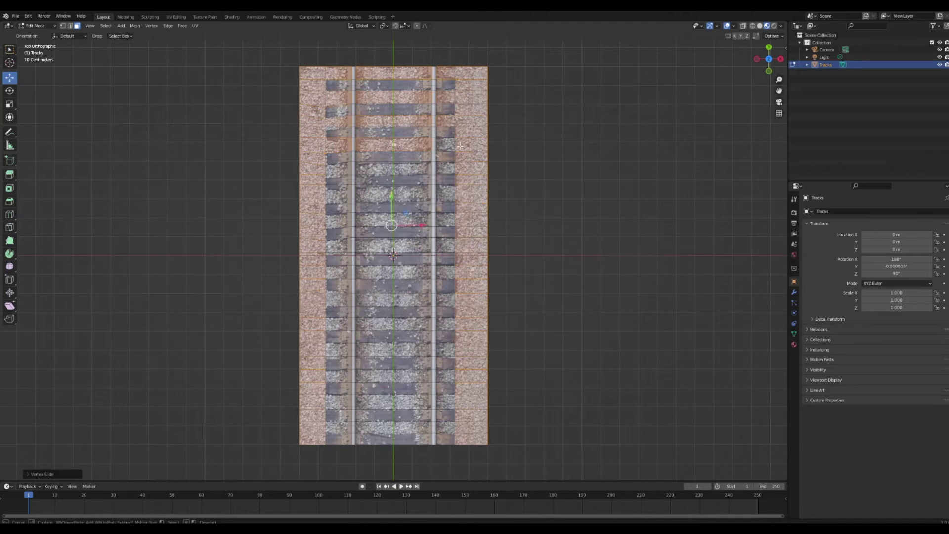
left_click_drag(341, 193, 443, 196)
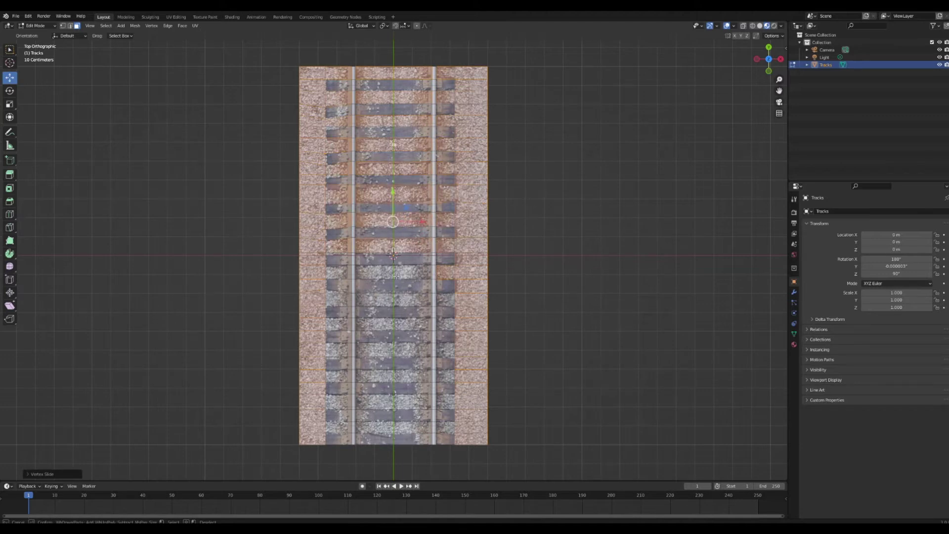
key("x")
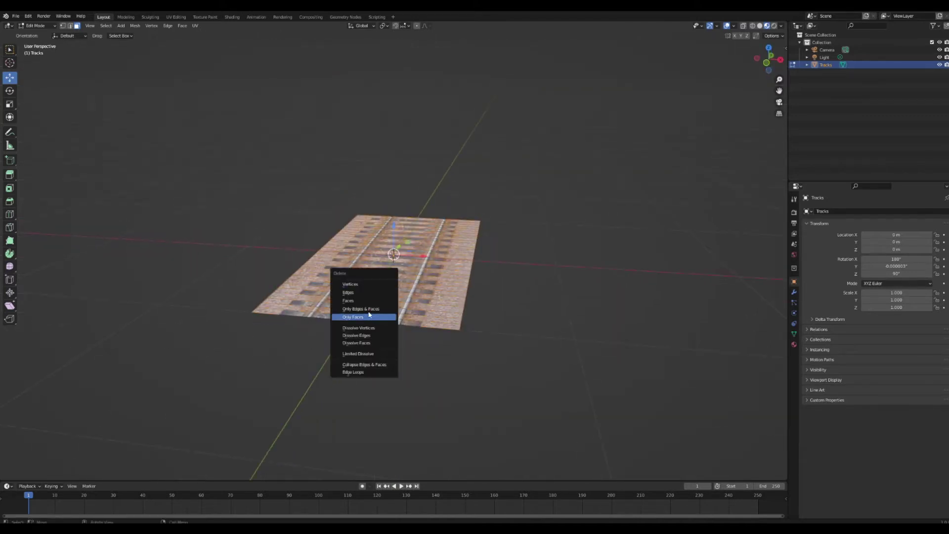
left_click(369, 301)
Step: Extrude all remaining rail and sleeper faces along their normals to give the track thickness
middle_click_drag(369, 301, 387, 306)
scroll(386, 306, "up", 4)
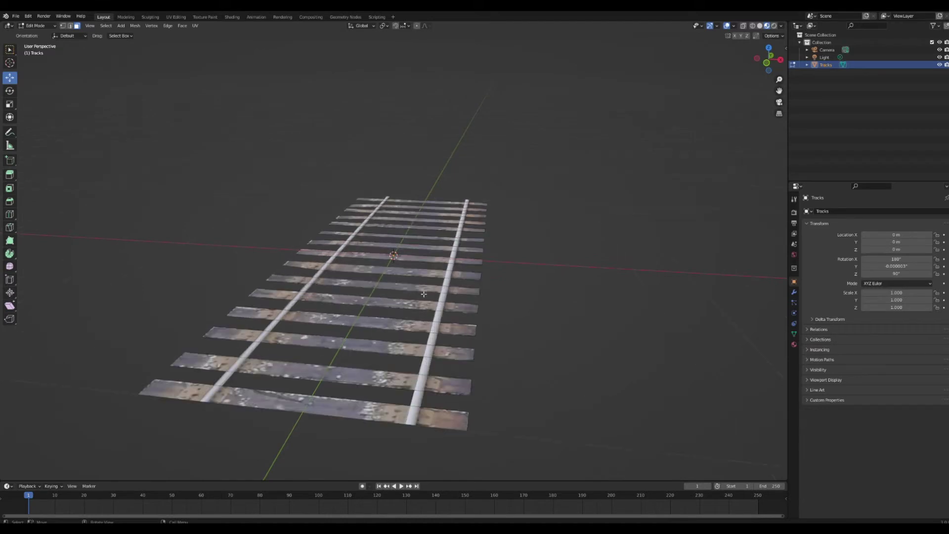
key("a")
key("alt+e")
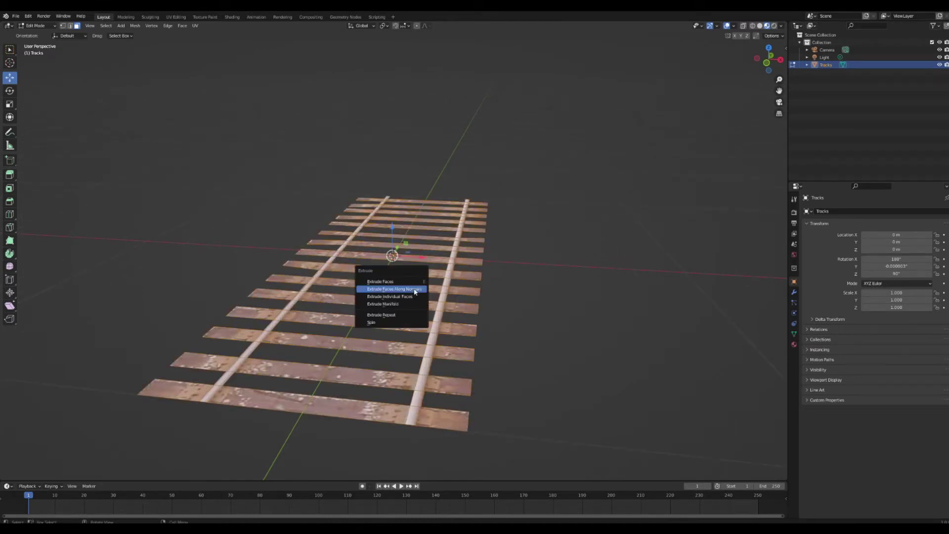
left_click(414, 291)
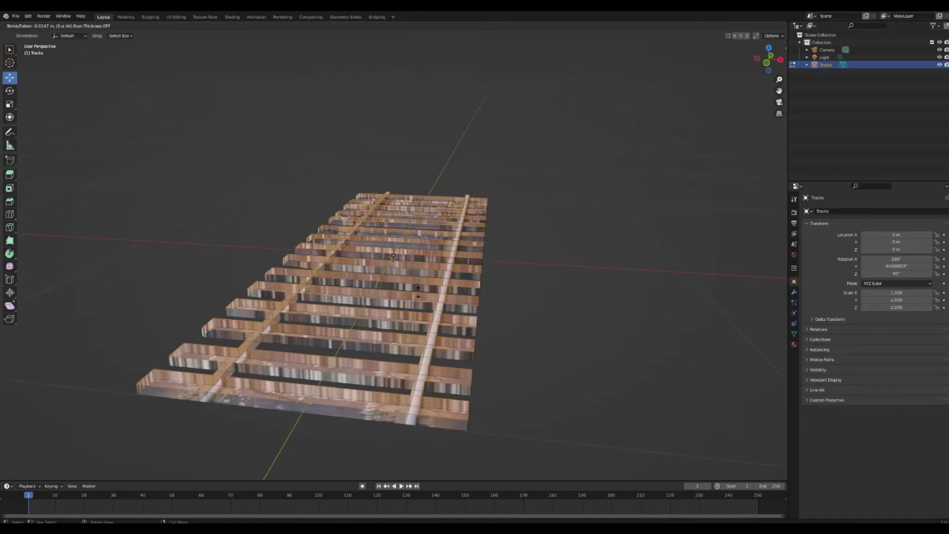
left_click(418, 291)
middle_click_drag(418, 292, 412, 282)
key("Tab")
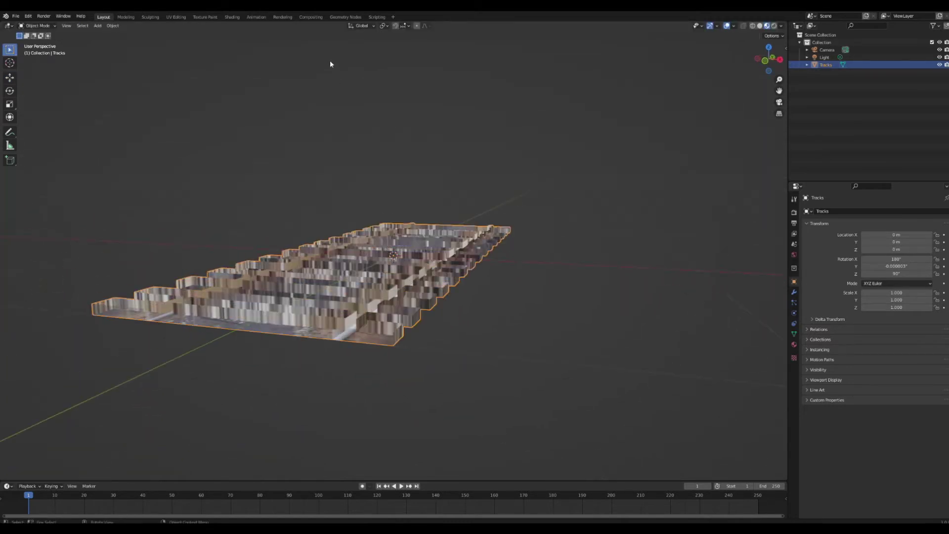
Step: Turn off Show Backface in the Tracks material settings
left_click(231, 17)
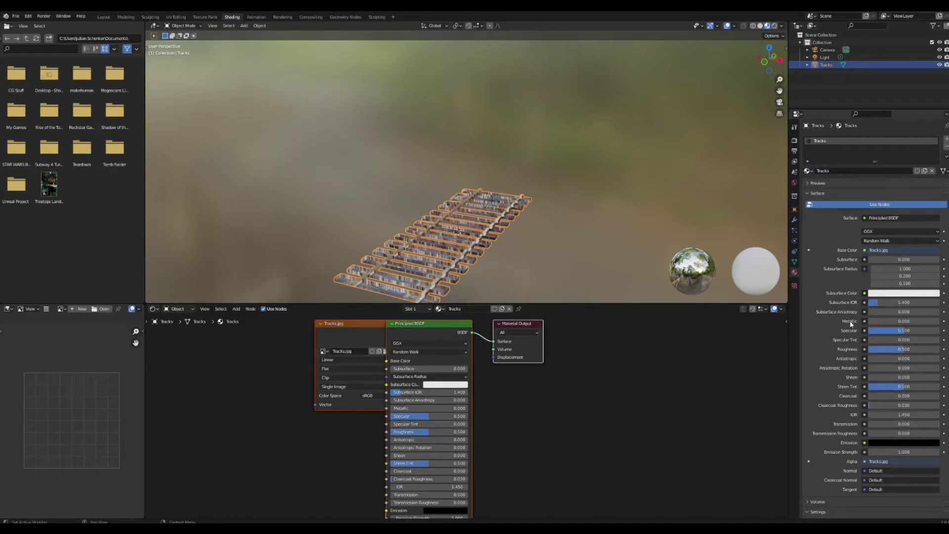
scroll(850, 322, "down", 6)
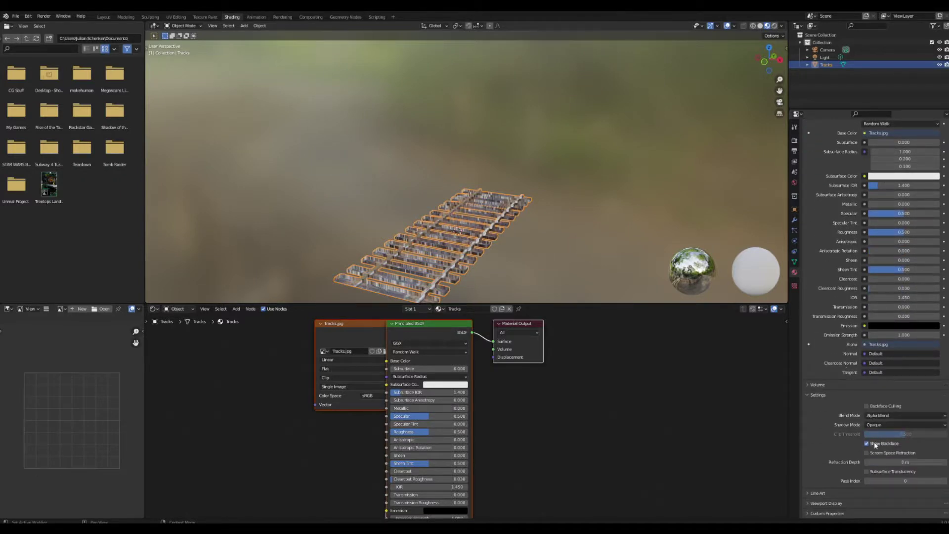
left_click(870, 444)
Step: Select the top faces along both rails and extrude them straight up by about 0.03 m
left_click(105, 18)
key("Tab")
left_click(396, 378)
key("ctrl+l")
left_click(396, 389)
middle_click_drag(397, 389, 230, 373)
left_click(472, 360, "ctrl")
middle_click_drag(471, 361, 404, 328)
scroll(447, 266, "up", 3)
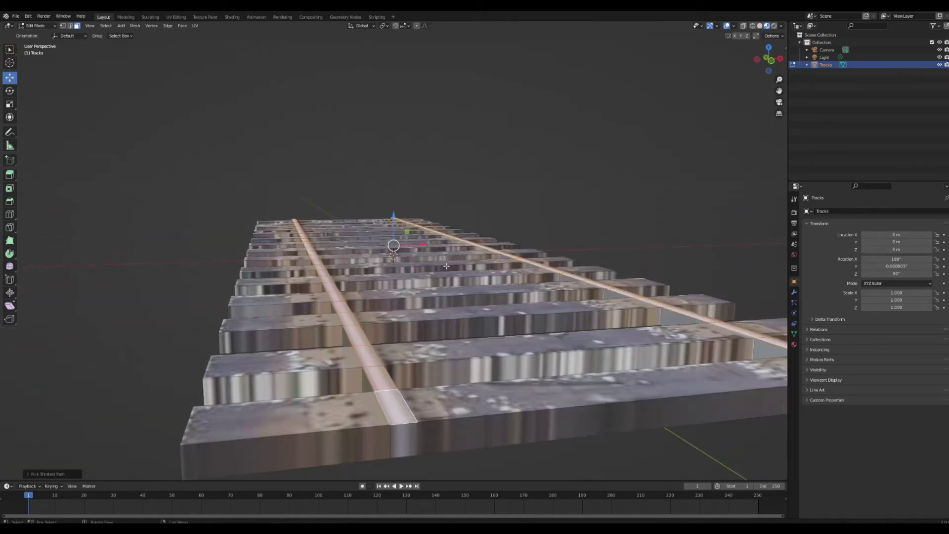
key("e")
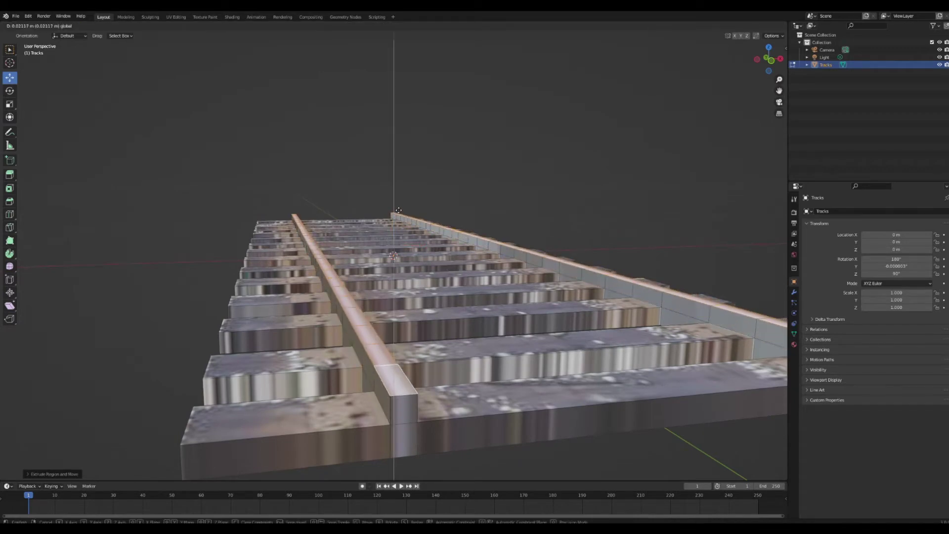
left_click_drag(399, 210, 398, 211)
Step: Set the transform pivot point to Individual Origins and scale the selected rail faces along the X axis
left_click(384, 25)
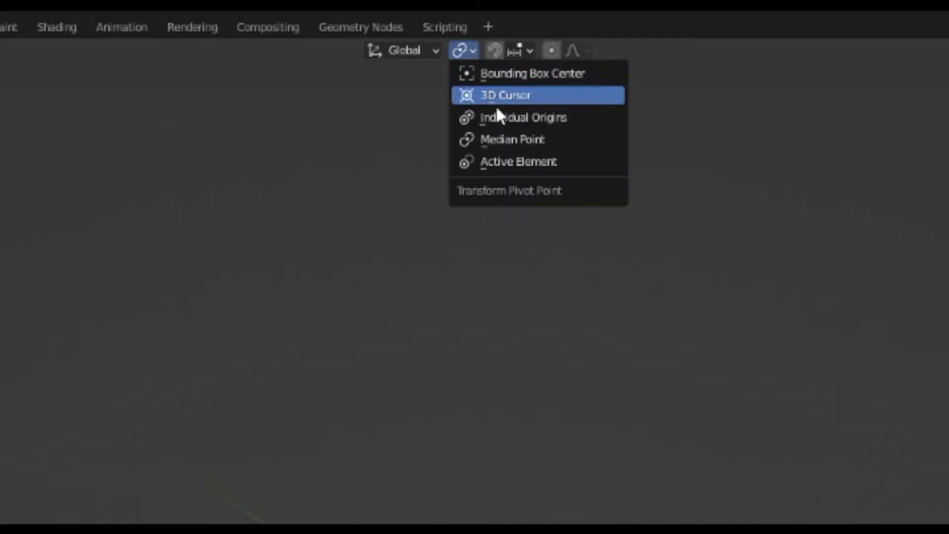
left_click(400, 51)
key("s")
key("x")
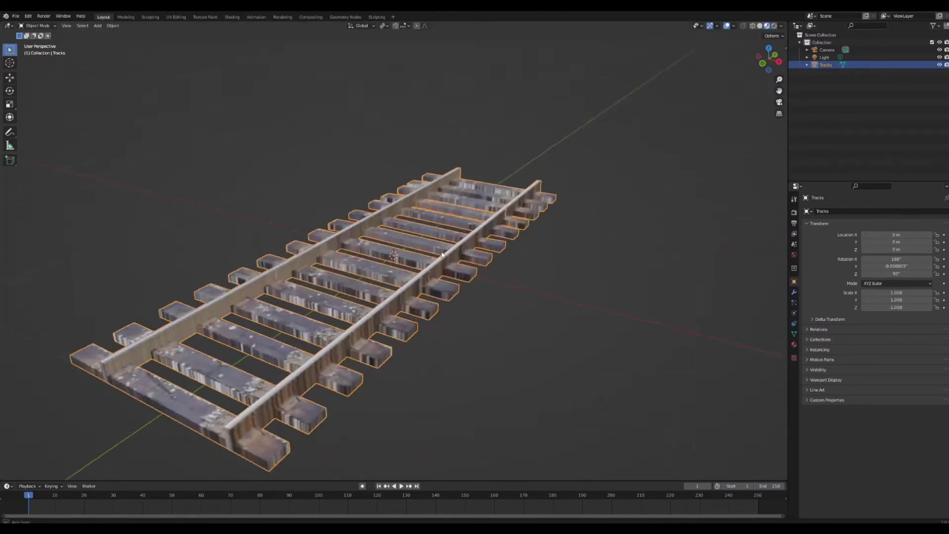
Step: Select the side face loops of both rails in the UV Editing workspace and unwrap them with Cube Projection
middle_click_drag(443, 256, 463, 234)
scroll(409, 343, "up", 2)
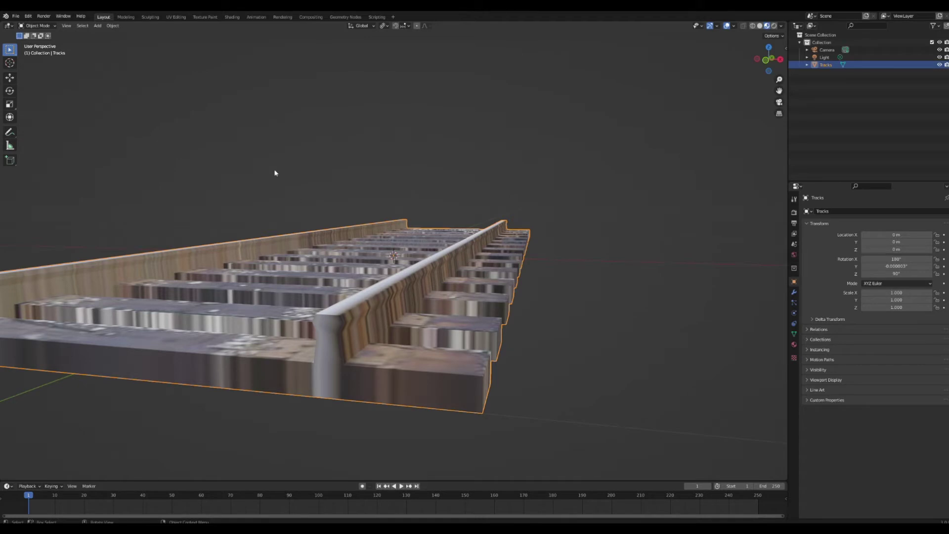
left_click(184, 17)
scroll(636, 265, "up", 4)
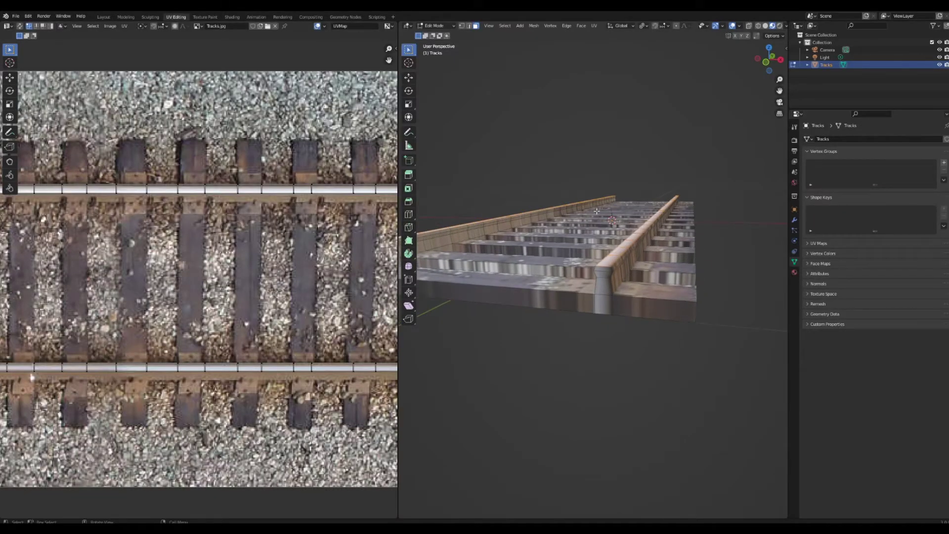
left_click(640, 262, "alt")
middle_click_drag(640, 262, 646, 221)
left_click(606, 217, "alt+shift")
left_click(604, 238, "alt+shift")
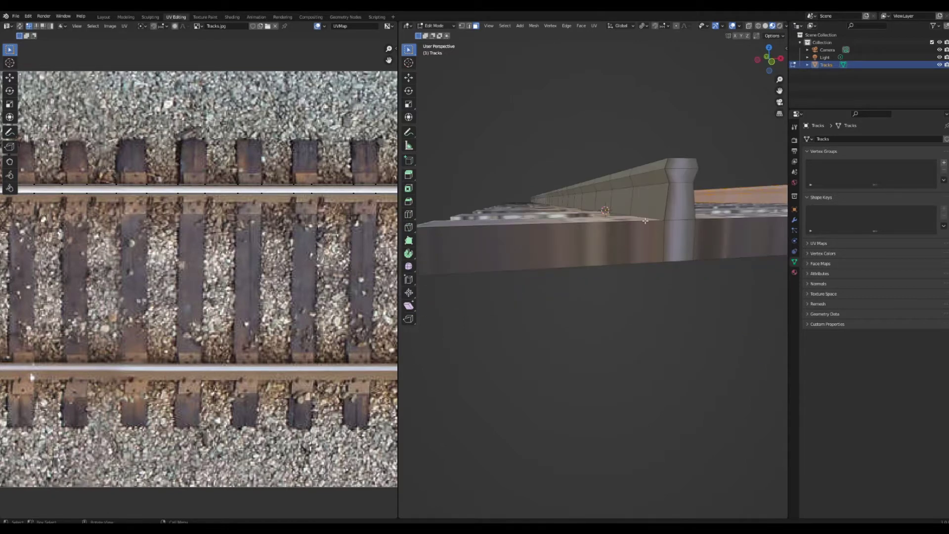
left_click(670, 175, "alt+shift")
left_click(668, 165, "alt+shift")
left_click(667, 199, "alt+shift")
scroll(658, 213, "down", 5)
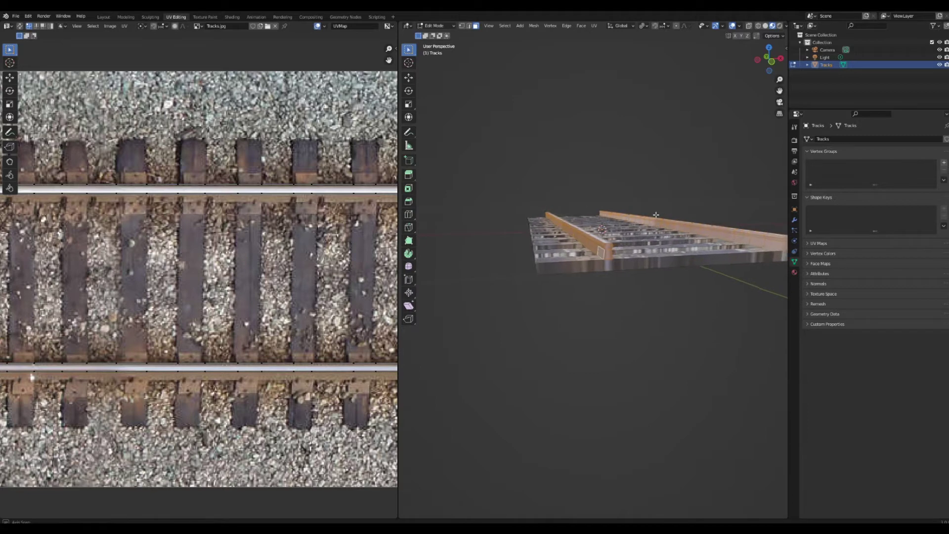
middle_click_drag(656, 215, 646, 213)
key("u")
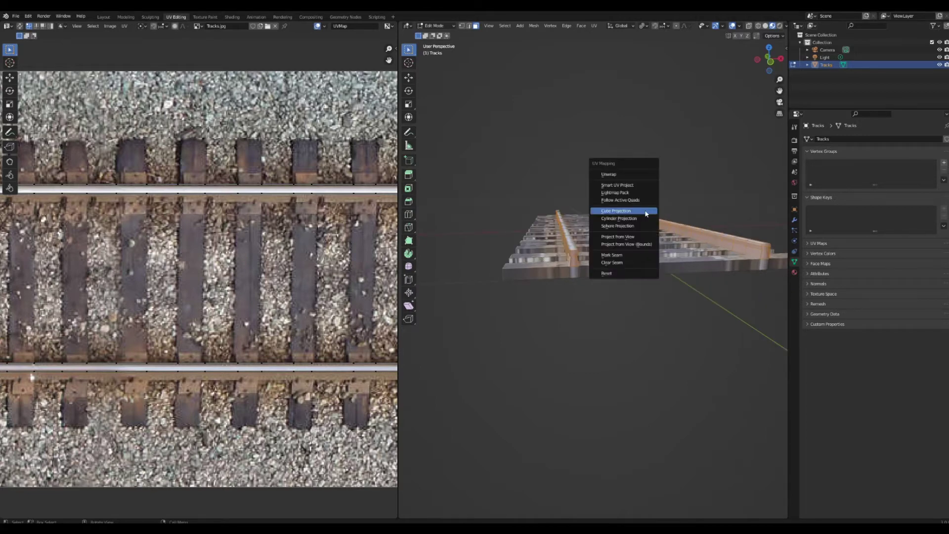
left_click(646, 212)
Step: Move the rail sides' UV islands onto the brown strip beside the lower rail in the texture
scroll(201, 278, "up", 1)
key("a")
key("g")
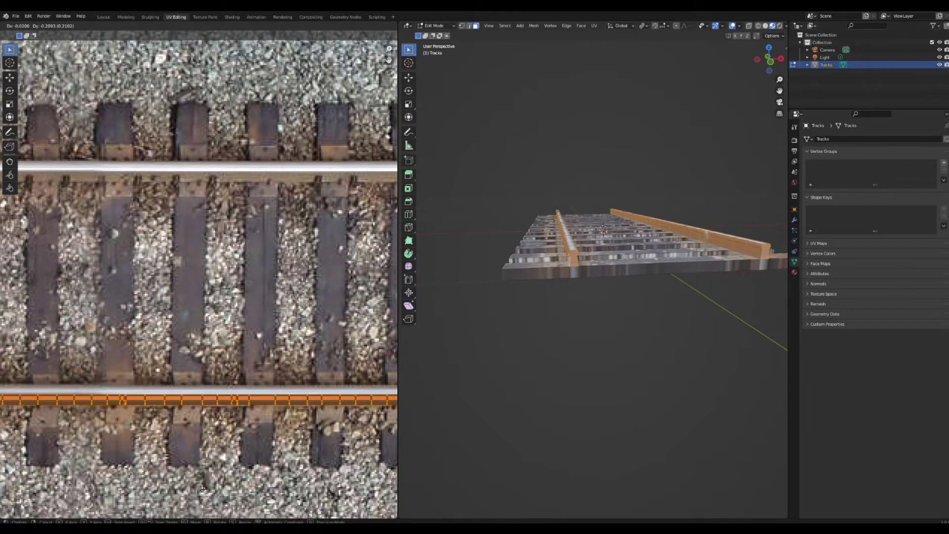
left_click(203, 489)
Step: Inspect the remapped texture on the rail sides from close up and from a distance
scroll(647, 328, "up", 8)
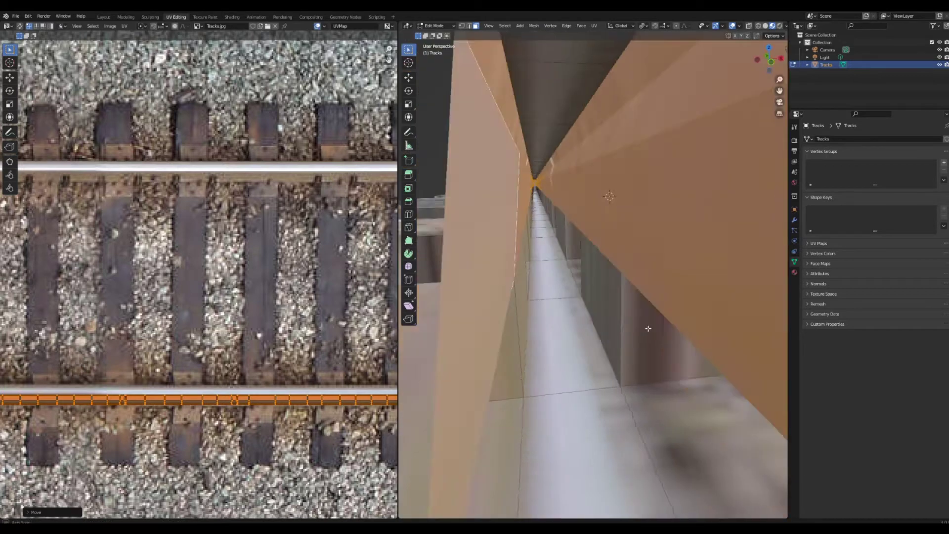
scroll(648, 328, "down", 10)
key("Tab")
scroll(655, 322, "up", 2)
middle_click_drag(652, 322, 623, 316)
scroll(622, 319, "down", 4)
key("Tab")
Step: Select the side face loops of all the sleepers and unwrap them with Cube Projection
left_click(673, 348, "alt")
middle_click_drag(672, 348, 470, 285)
scroll(502, 271, "up", 2)
left_click(502, 271, "alt+shift")
left_click(496, 278, "alt+shift")
left_click(519, 255, "alt+shift")
left_click(544, 231, "alt+shift")
left_click(540, 232, "alt+shift")
left_click(557, 217, "alt+shift")
middle_click_drag(576, 201, 458, 242)
scroll(532, 220, "up", 4)
middle_click_drag(457, 242, 487, 257)
left_click(447, 238, "alt+shift")
left_click(515, 208, "alt+shift")
left_click(574, 185, "alt+shift")
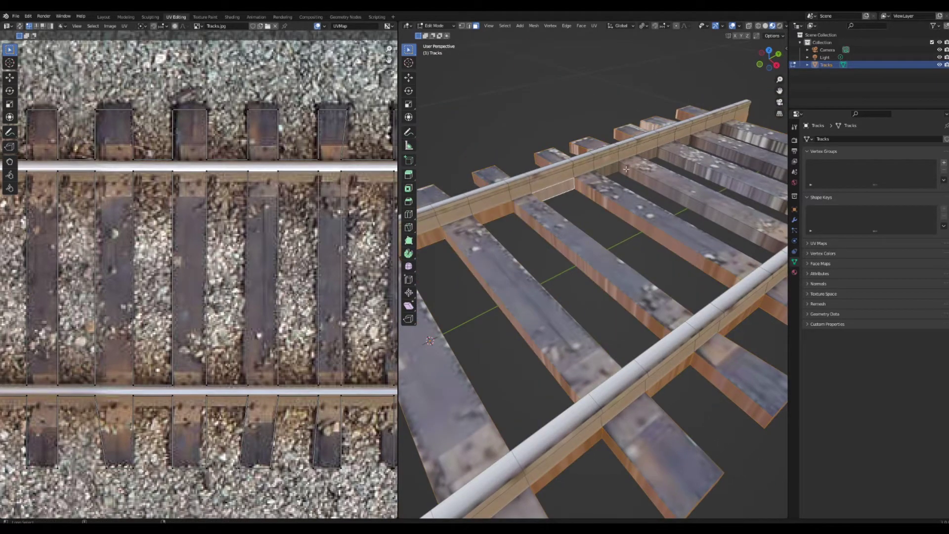
scroll(626, 169, "down", 5)
middle_click_drag(626, 169, 611, 261)
key("u")
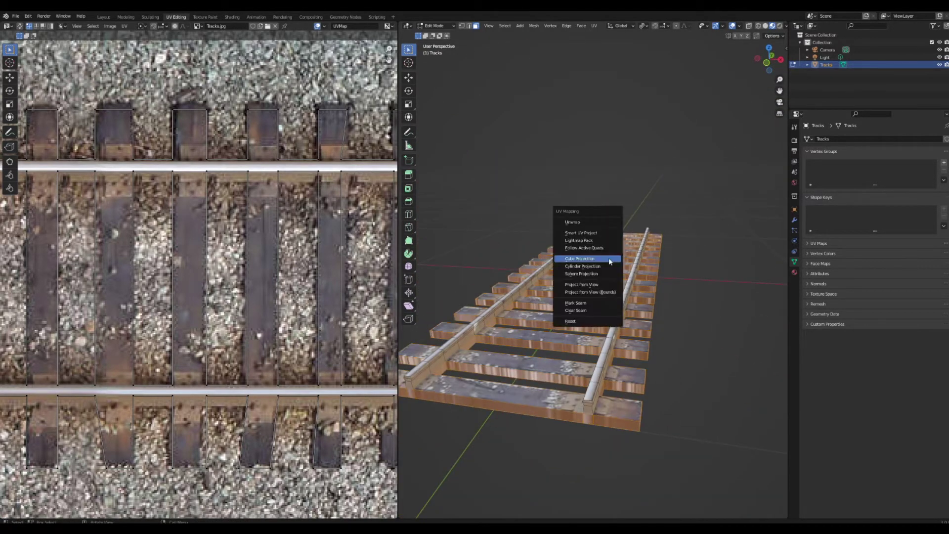
left_click(611, 262)
Step: Rotate, shrink and move the sleeper sides' UV islands to fit inside one sleeper in the texture, narrowing them along X
scroll(197, 231, "up", 2)
key("r")
left_click(199, 231)
key("s")
left_click(204, 262)
key("g")
left_click(200, 256)
key("s")
key("s")
key("x")
left_click(382, 257)
key("g")
left_click(380, 258)
Step: Bevel the edges of the entire track mesh
middle_click_drag(584, 240, 616, 237)
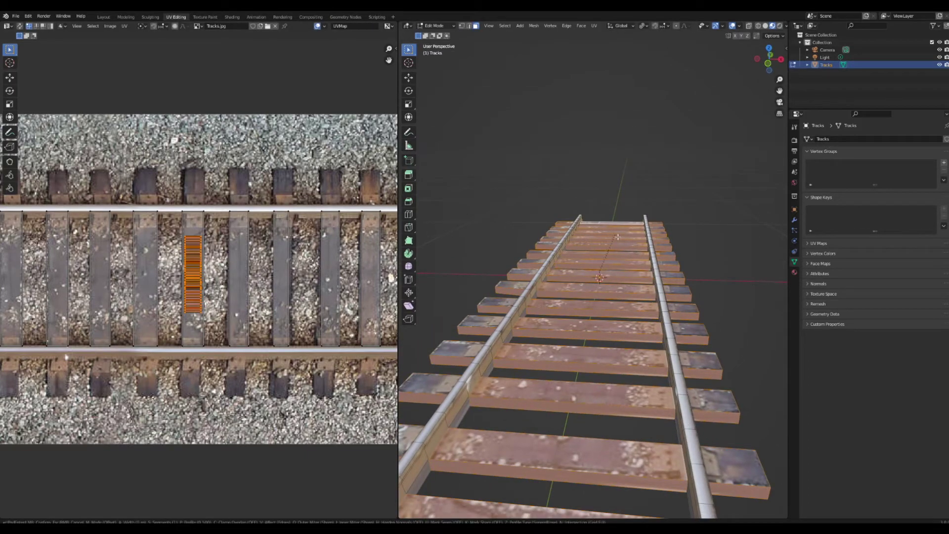
key("a")
key("ctrl+b")
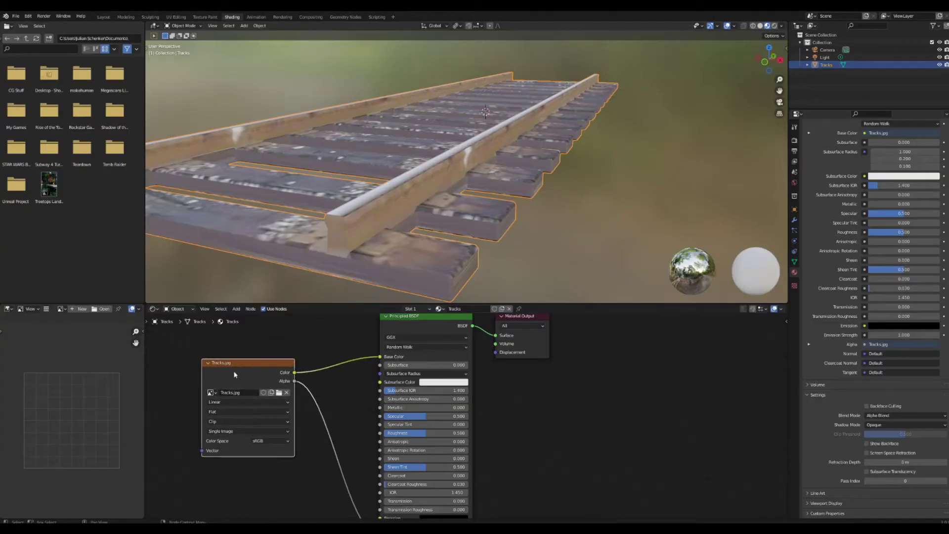
Step: Reposition the Tracks.jpg texture node and set the material's specular to about 0.04 and roughness to about 0.44
mouse_move(237, 365)
left_mouse_down()
mouse_move(318, 357)
mouse_move(297, 364)
left_mouse_up()
left_click_drag(473, 411, 469, 411)
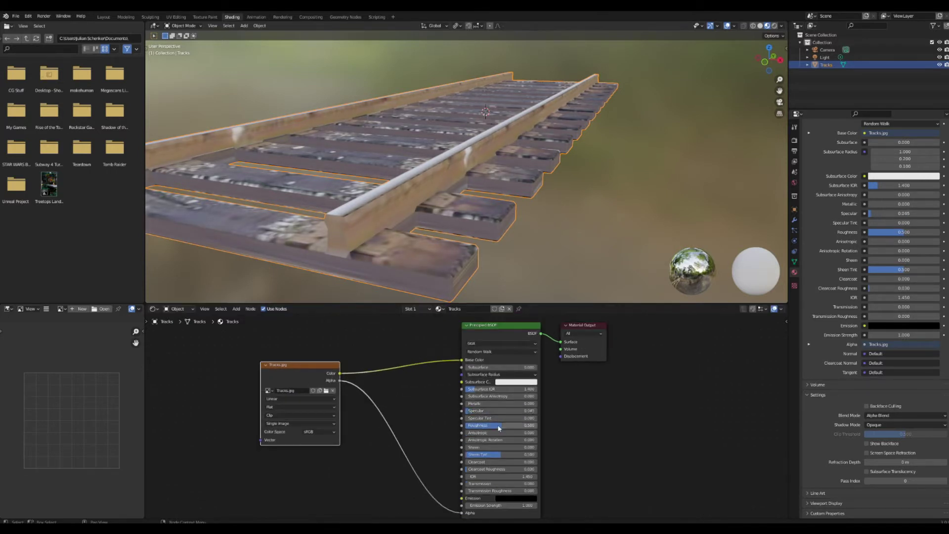
scroll(580, 184, "down", 4)
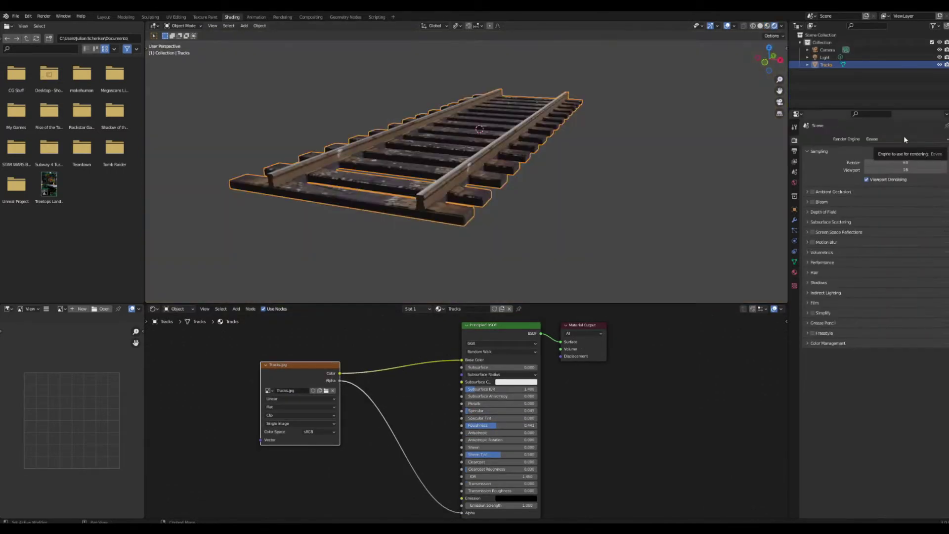
Step: Switch the render engine to Cycles
left_click(905, 140)
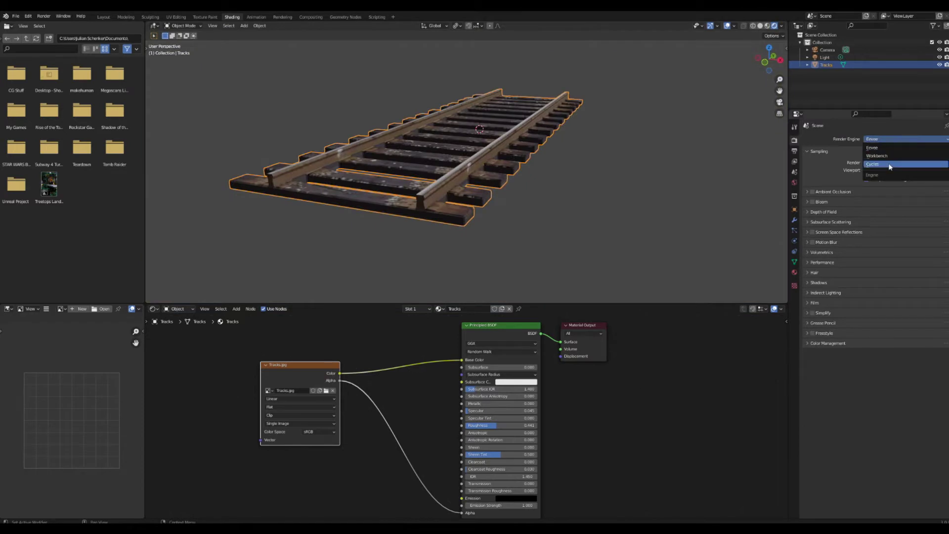
left_click(891, 166)
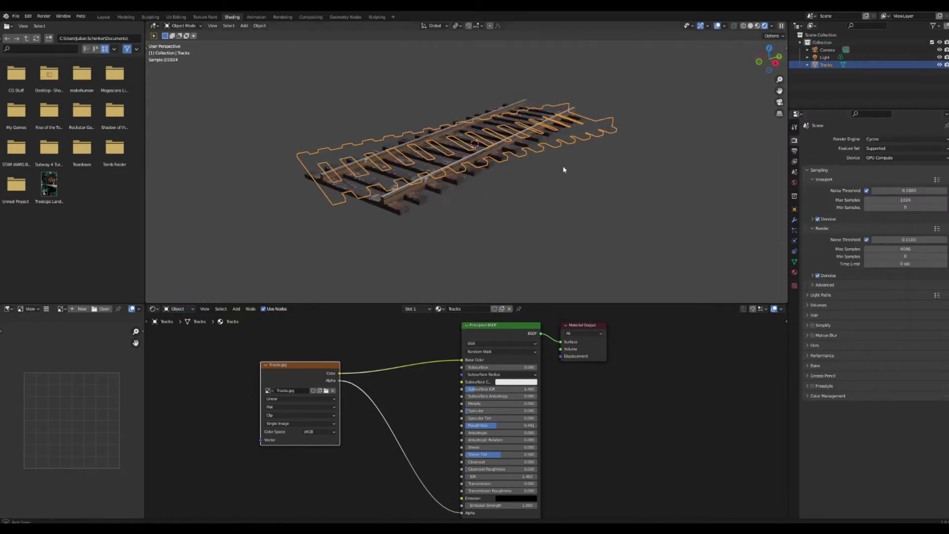
Step: Add an Array modifier to the tracks and raise its fixed count to repeat them lengthwise into a long railway line
middle_click_drag(564, 168, 592, 168)
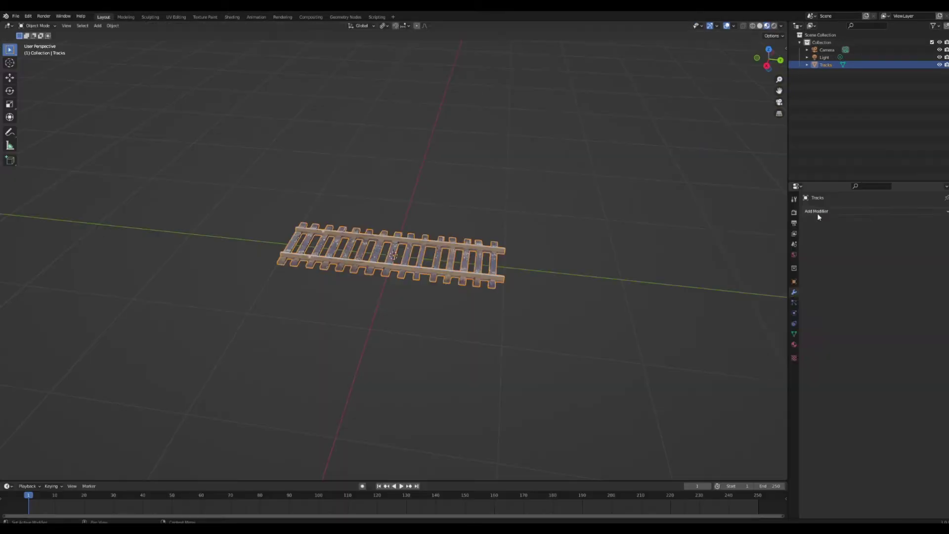
left_click(816, 211)
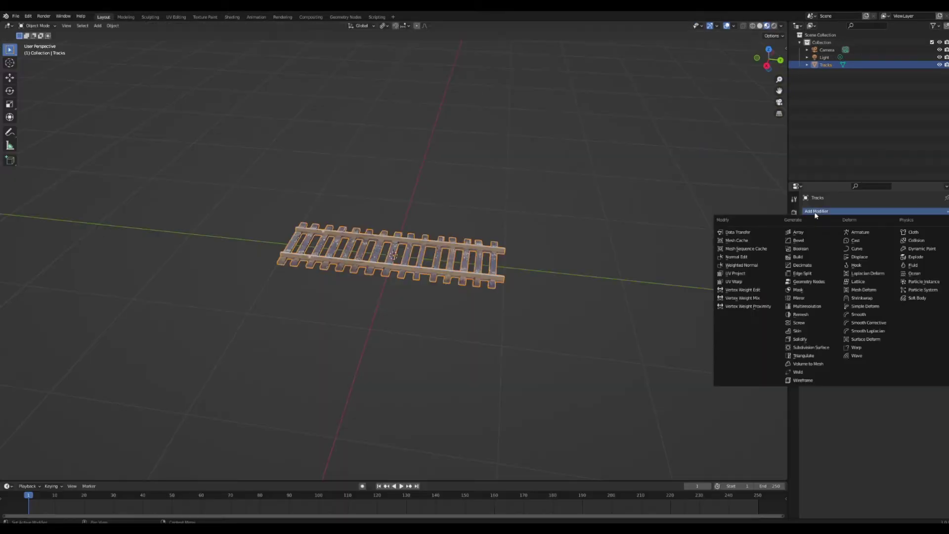
left_click(803, 233)
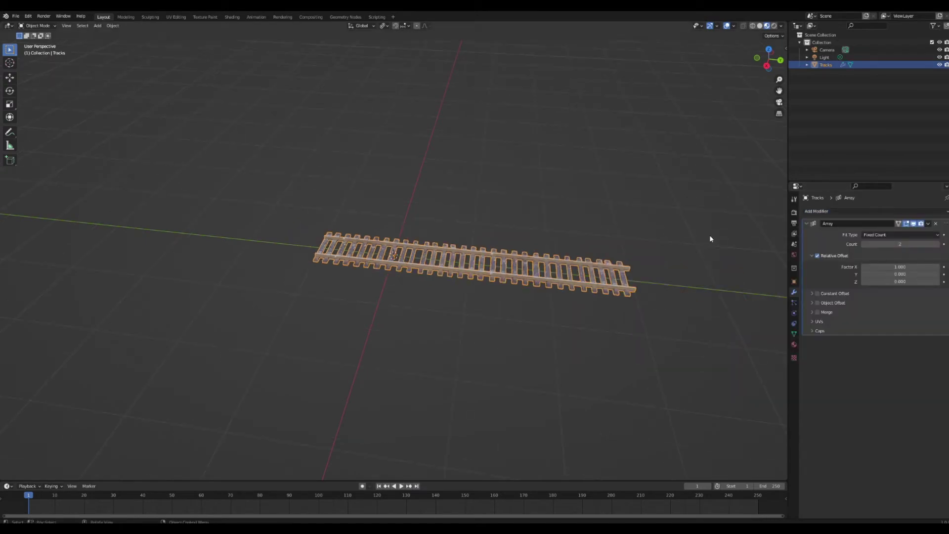
left_click(938, 244)
left_click(939, 245)
left_click(939, 245)
middle_click_drag(624, 249, 683, 235)
scroll(683, 234, "up", 3)
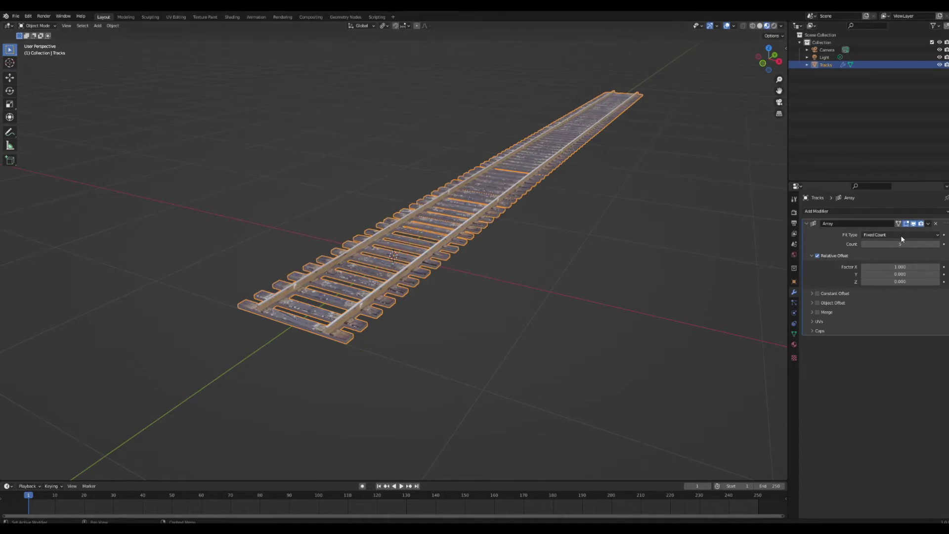
left_click(938, 245)
left_click(938, 245)
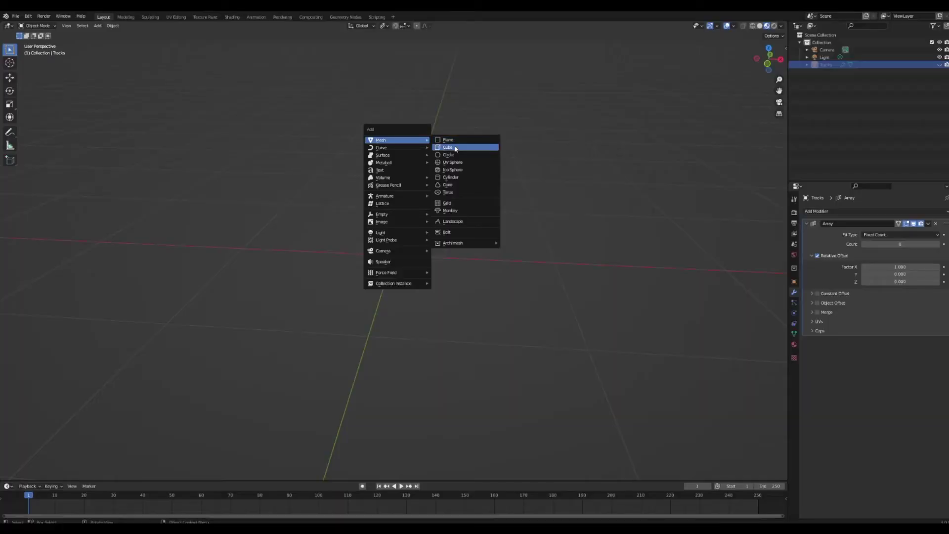
Step: Add a cube and rename the object Station
left_click(455, 148)
double_click(827, 58)
type("St")
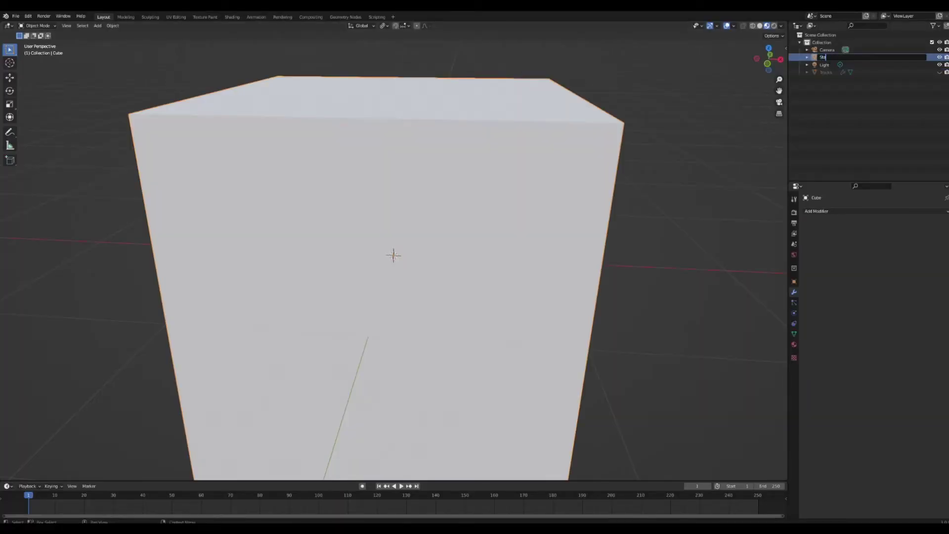
type("ation")
key("Return")
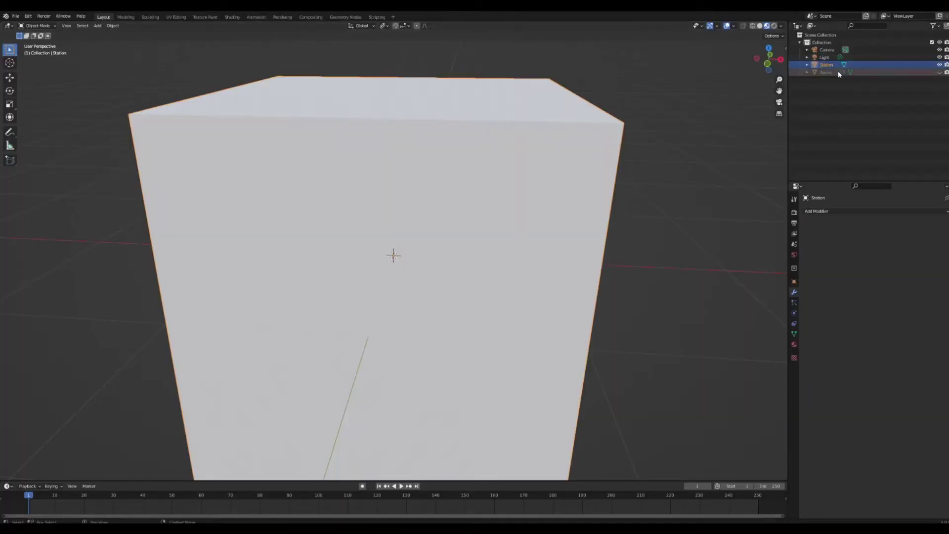
Step: Flatten the Station cube along Z to about 0.3 of its height
key("s")
key("z")
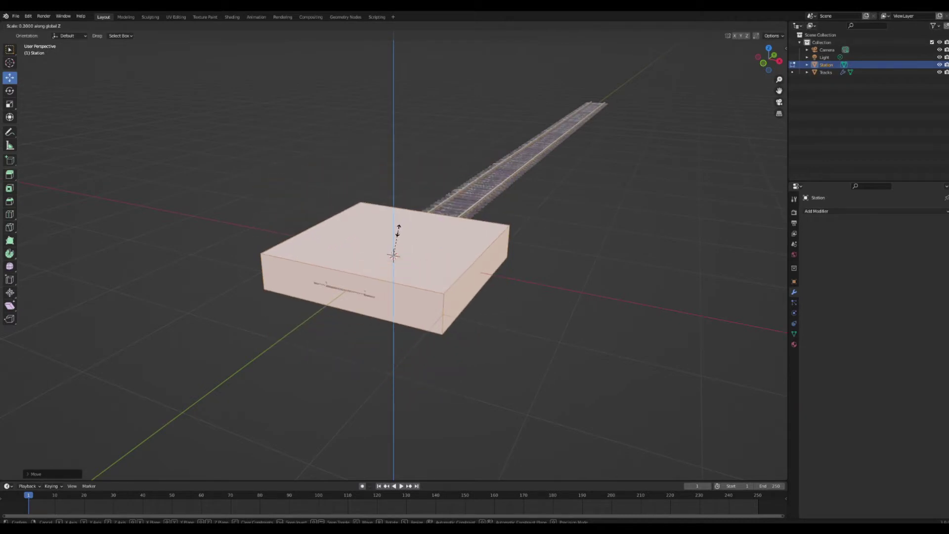
left_click(396, 243)
middle_click_drag(396, 243, 442, 239)
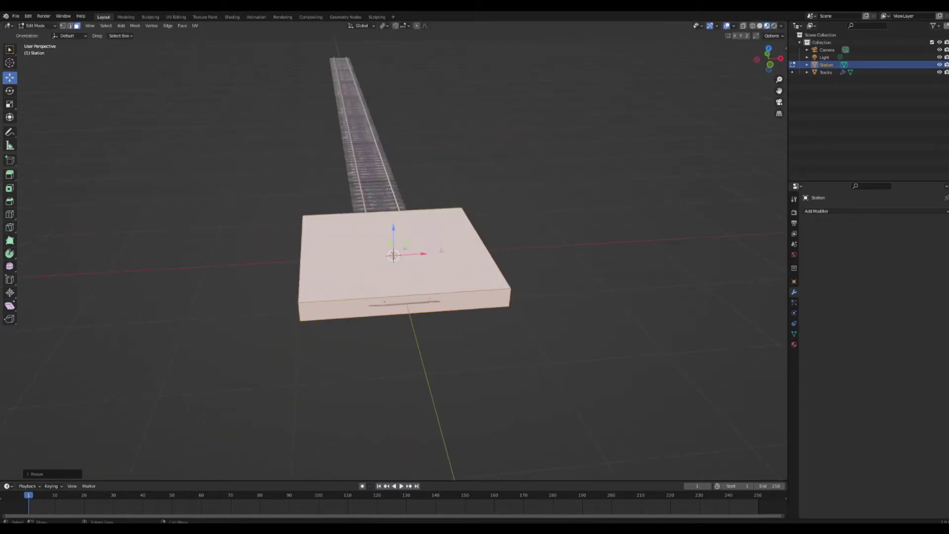
Step: Move the flat slab beside the tracks along X, adjust its height, and extend its end face along Y into a long platform
left_click_drag(422, 260, 290, 266)
left_click(302, 254)
middle_click_drag(303, 254, 302, 240)
scroll(302, 239, "down", 2)
left_click_drag(300, 229, 301, 239)
middle_click_drag(309, 250, 394, 319)
left_click_drag(394, 319, 186, 441)
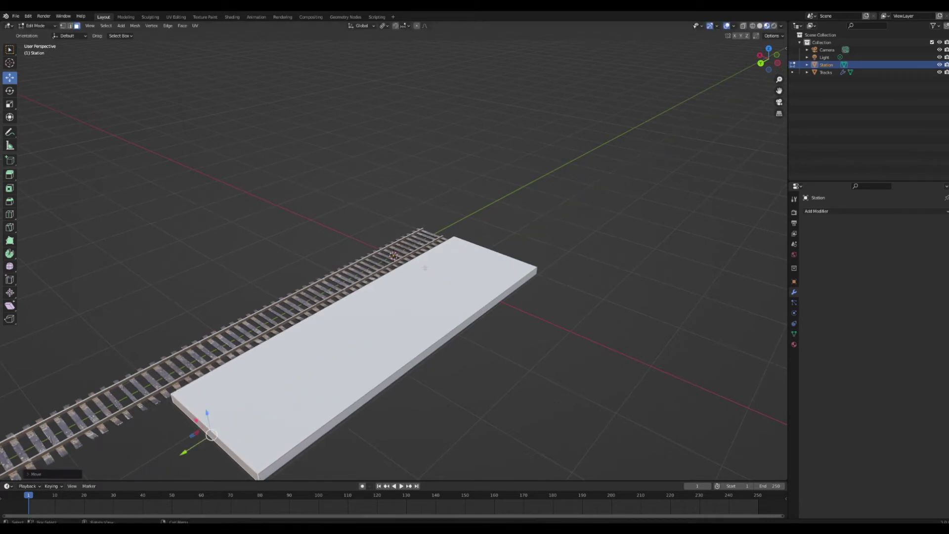
Step: Create a new material for the platform and name it Station
left_click_drag(769, 59, 611, 45)
left_click_drag(779, 91, 805, 98)
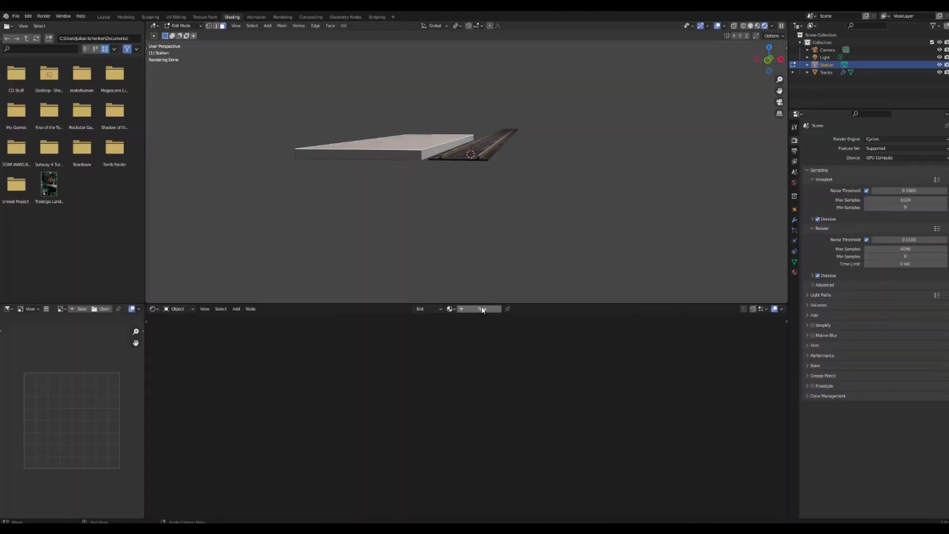
left_click(482, 310)
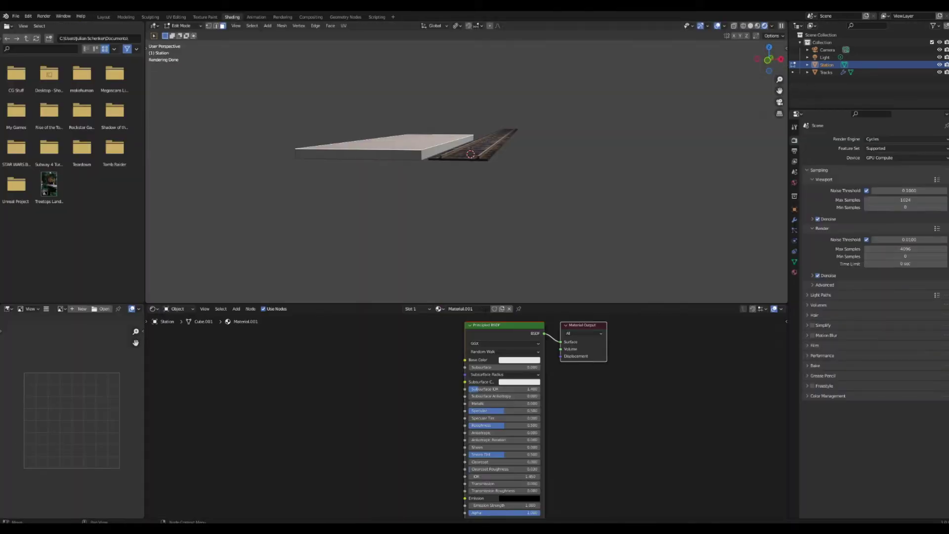
left_click(483, 310)
type("Station")
key("Return")
Step: Add an Image Texture node to the Station material and assign it the Station Tracks.jpg image
left_click(320, 382)
key("shift+a")
mouse_move(304, 413)
left_click(363, 350)
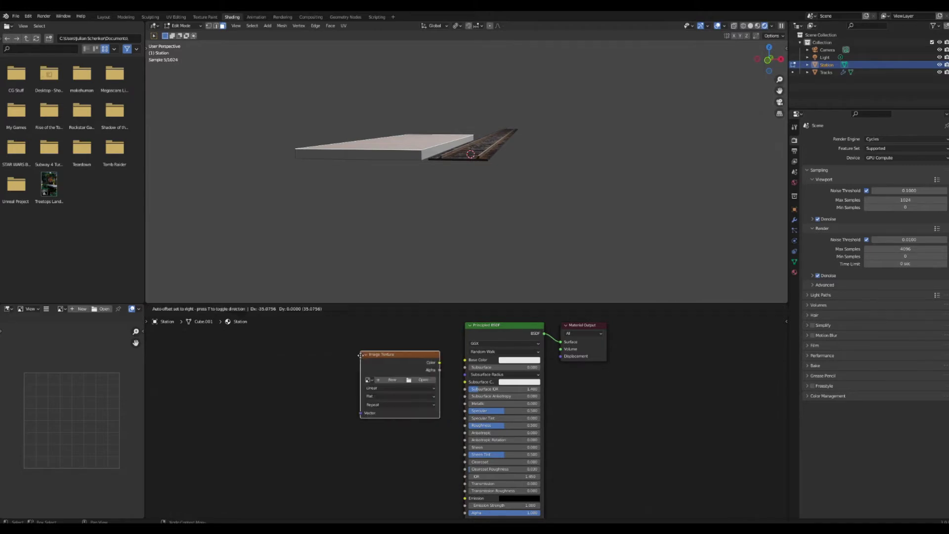
left_click(370, 379)
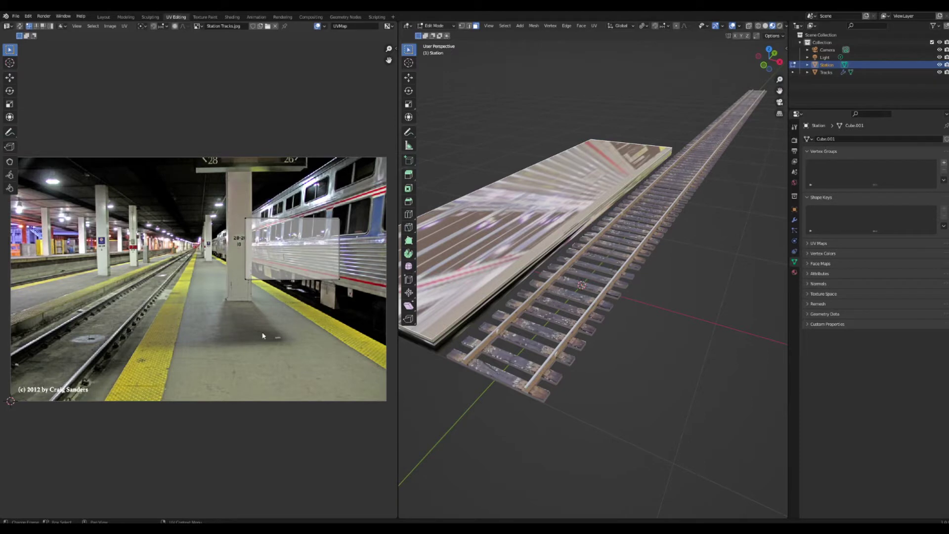
Step: Apply Cube Projection to the platform's top face, then rotate and move its UV island onto the photo's concrete floor
middle_click_drag(660, 220, 522, 267)
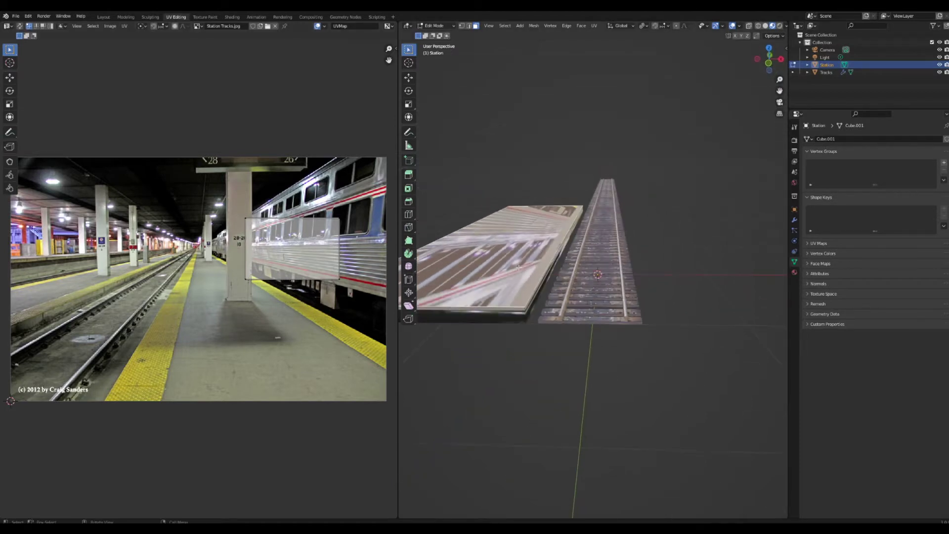
left_click_drag(779, 91, 873, 91)
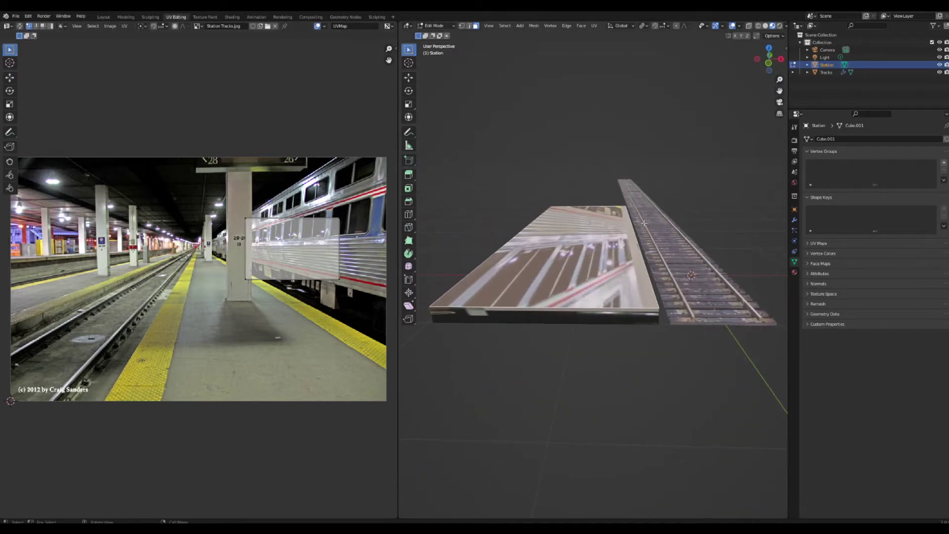
middle_click_drag(588, 242, 587, 233)
key("u")
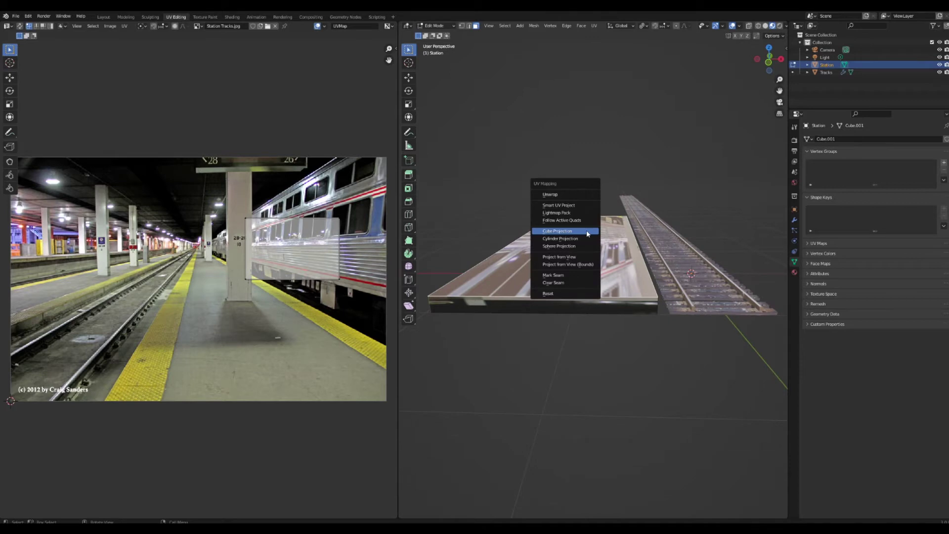
left_click(587, 234)
key("r")
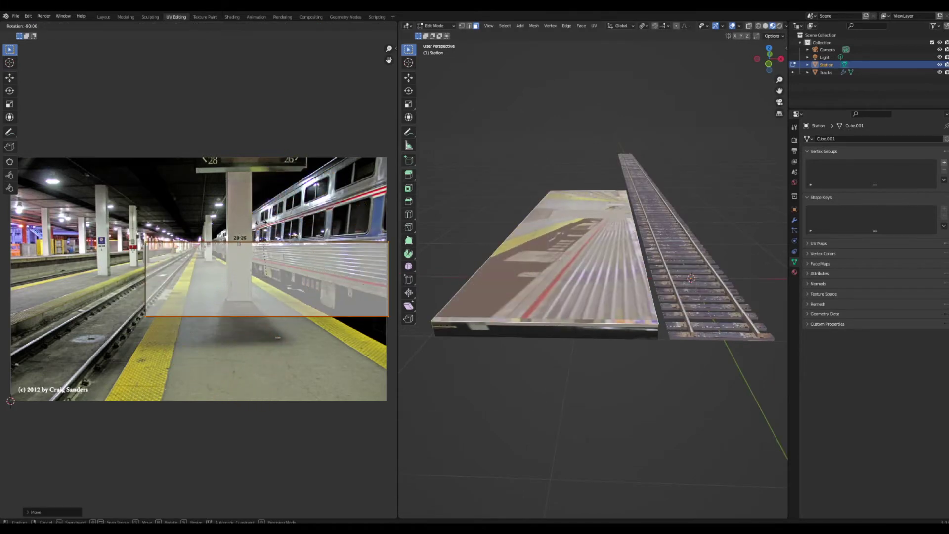
left_click(261, 226, "ctrl")
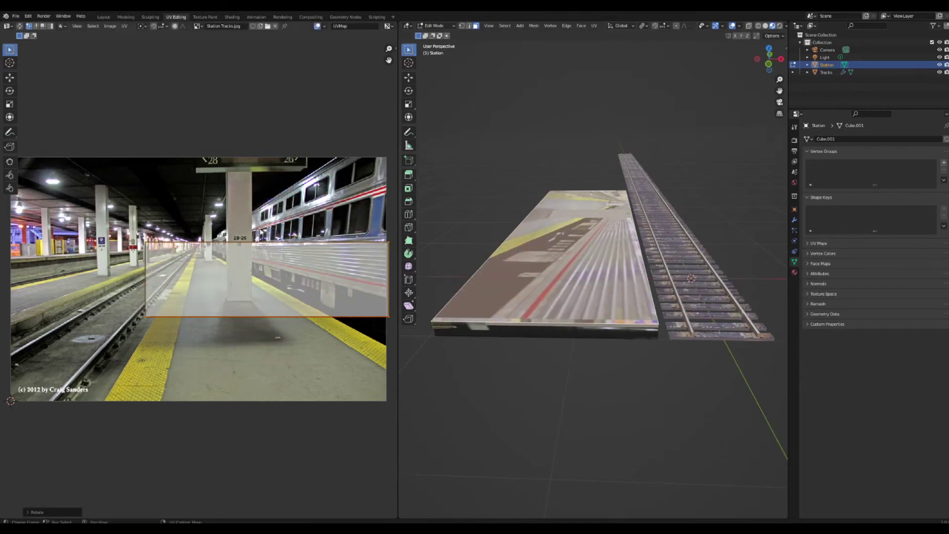
key("g")
left_click(247, 328)
scroll(161, 358, "down", 1)
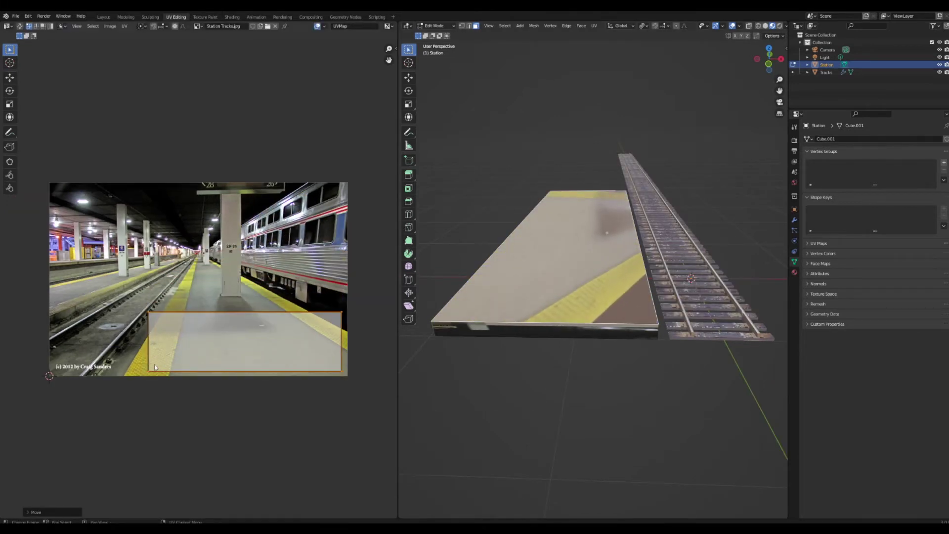
Step: Move the two short edges of the top face's UV island inward, off the yellow lines in the photo
left_click_drag(134, 297, 163, 383)
key("g")
left_click(198, 358)
key("v")
left_click_drag(358, 297, 333, 382)
key("g")
left_click(281, 363)
Step: Move individual corners of the top face's UV island so it follows the concrete area between the yellow lines
middle_click_drag(569, 277, 596, 336)
left_click(282, 374)
key("g")
left_click(344, 374)
left_click(284, 314)
key("g")
left_click(277, 314)
left_click(217, 370)
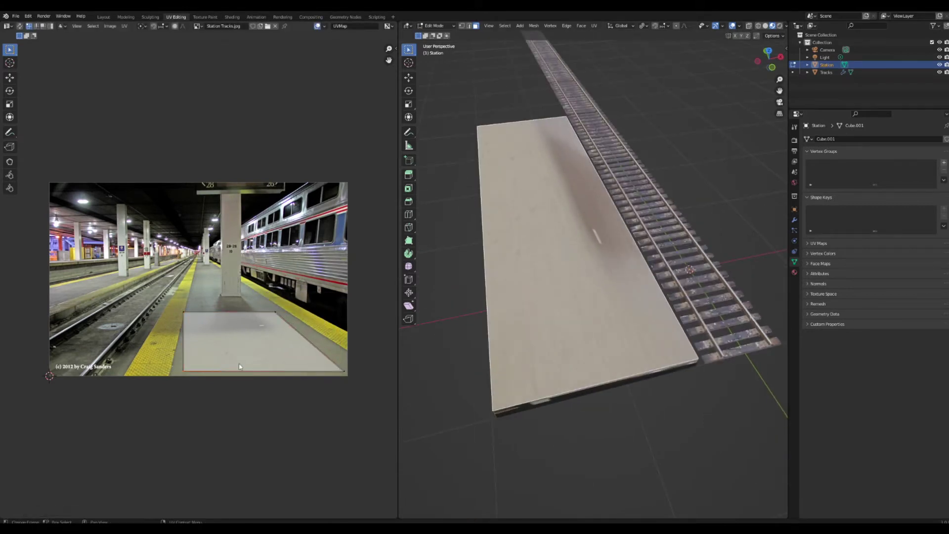
Step: Save the file, then lower the UV island's upper edge below the pillar's shadow and widen that edge along X
key("Tab")
key("ctrl+s")
middle_click_drag(495, 257, 596, 239)
key("Tab")
left_click_drag(170, 324, 285, 303)
key("g")
left_click(275, 320)
key("s")
key("x")
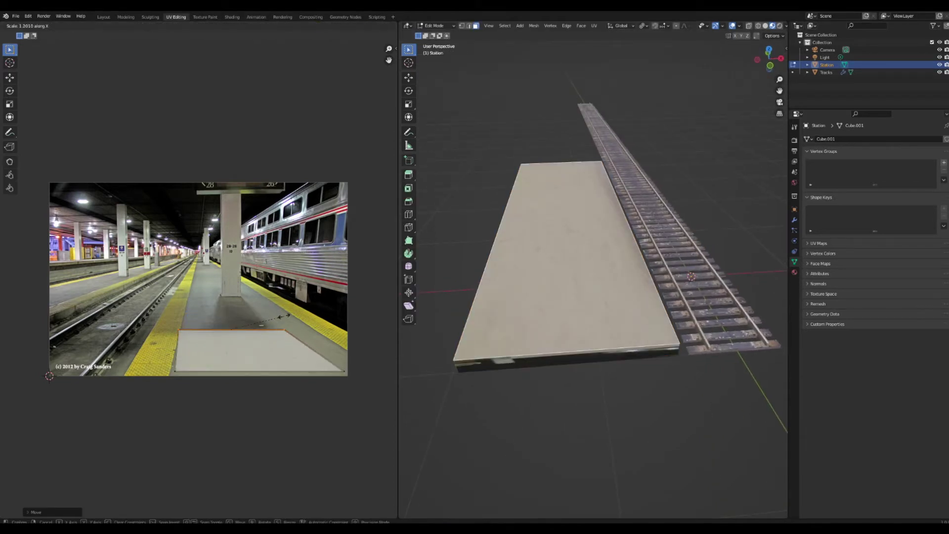
left_click(284, 317)
Step: Fine-tune the position of the UV island's upper edge within the concrete area and save the file
key("g")
key("x")
left_click(289, 317)
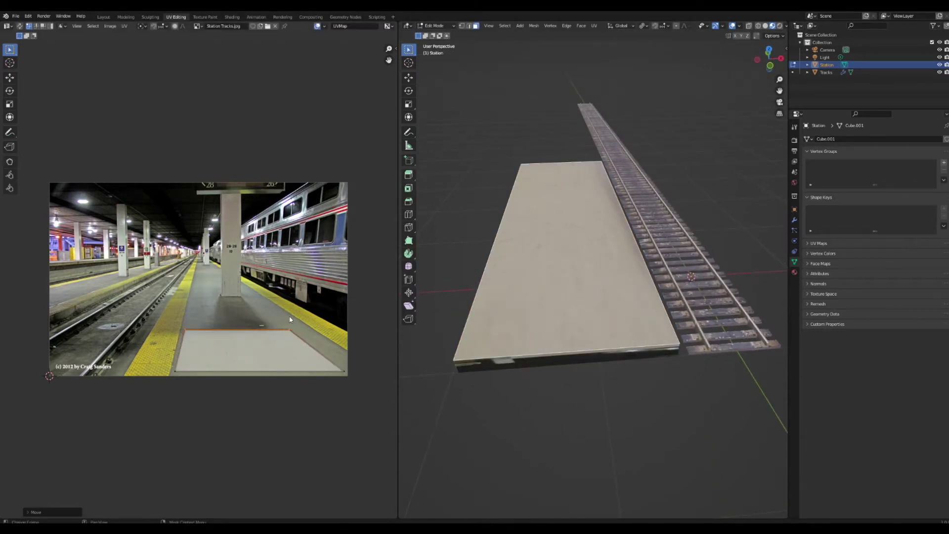
key("g")
key("x")
left_click(292, 323)
key("g")
left_click(291, 326)
key("ctrl+s")
Step: Unwrap the platform's side faces and move their UV islands towards the concrete area of the photo
middle_click_drag(515, 271, 623, 300)
key("a")
key("u")
left_click(618, 302)
left_click_drag(378, 248, 113, 315)
key("g")
left_click(350, 348)
Step: Shrink and reposition the side faces' UV islands to fit inside the concrete along the photo's lower edge
key("s")
left_click(289, 348)
key("g")
left_click(331, 351)
key("g")
left_click(332, 363)
key("s")
left_click(342, 358)
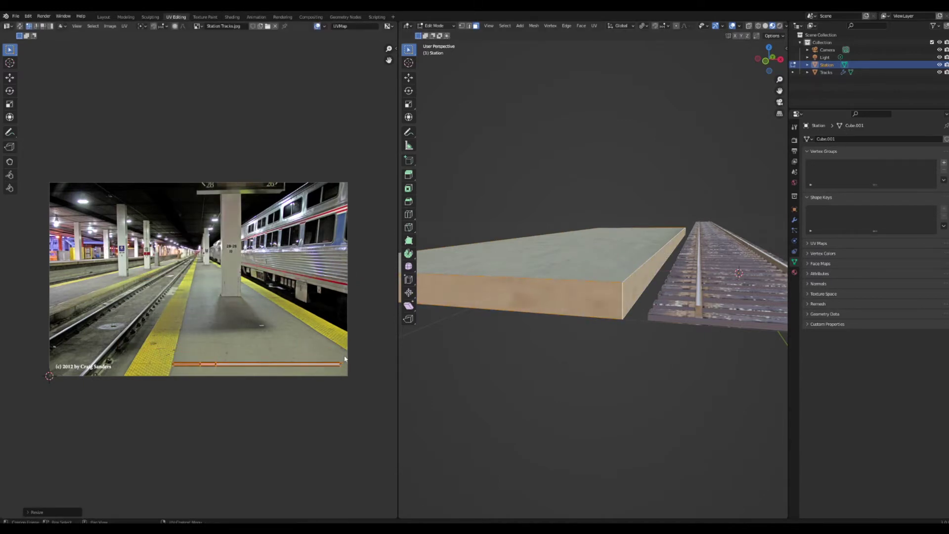
Step: Duplicate the platform's top face, narrow the copy along X, and move it along X to the edge beside the tracks
key("Tab")
middle_click_drag(600, 286, 599, 292)
key("Tab")
scroll(692, 257, "up", 2)
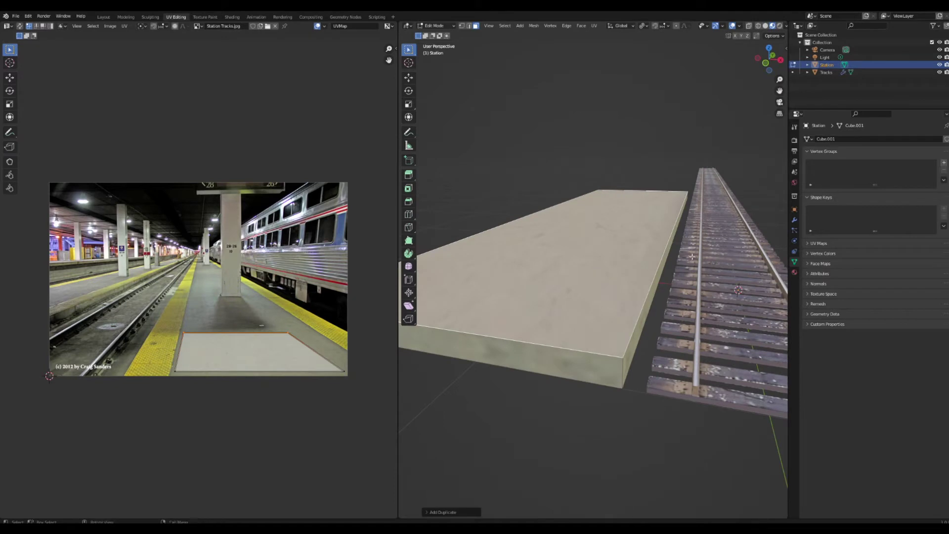
key("s")
key("x")
left_click(611, 221)
key("g")
key("x")
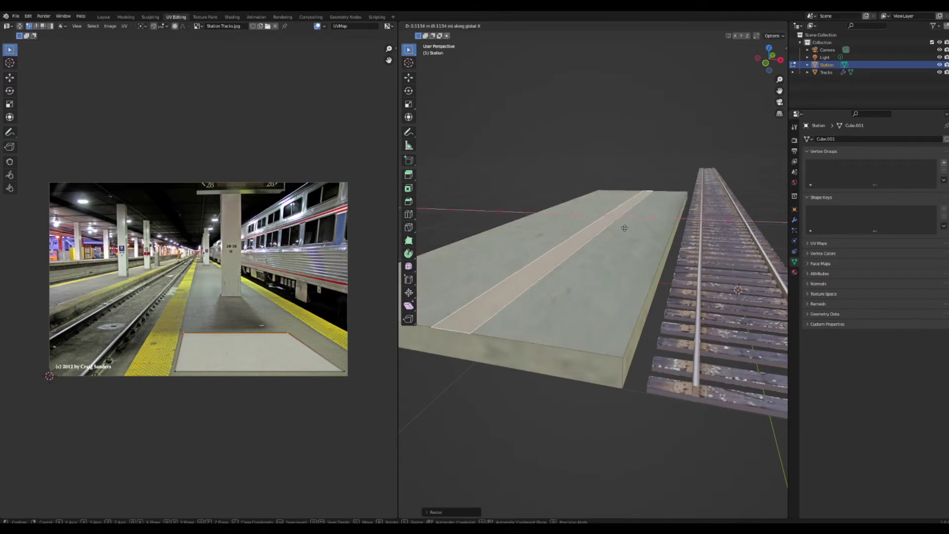
left_click(680, 245)
Step: Extrude the narrow strip slightly to give it thickness, then bevel its edges
key("alt+e")
left_click(679, 243)
middle_click_drag(623, 332, 643, 310)
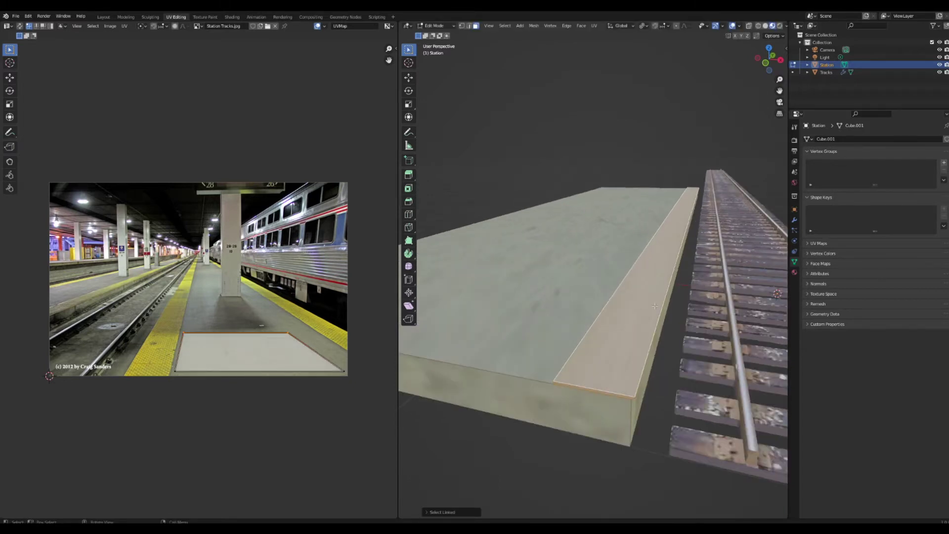
key("ctrl+b")
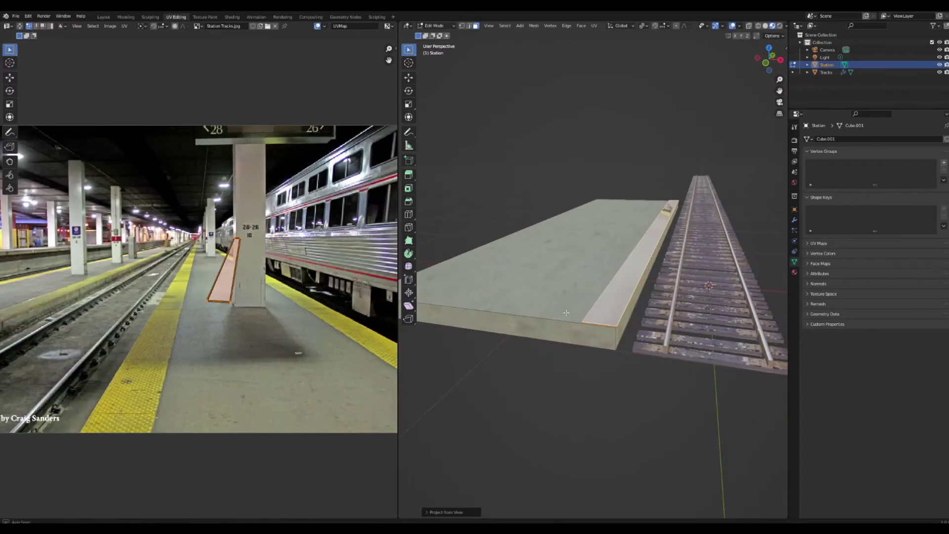
Step: Project the edge strip's UVs from view, then move, scale and rotate the island onto the photo's yellow line
key("u")
left_click(568, 312)
key("g")
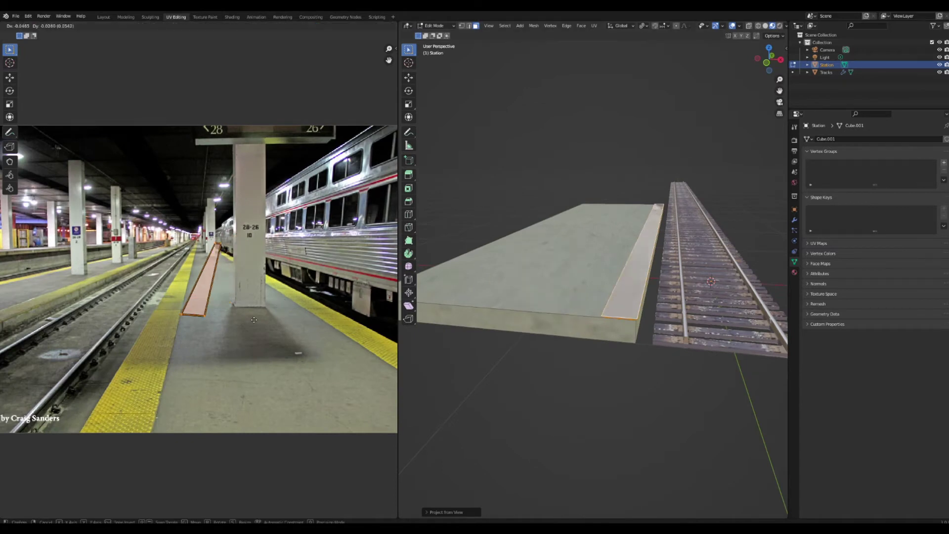
left_click(296, 380)
key("s")
left_click(272, 351)
key("r")
left_click(270, 348)
key("Tab")
Step: Add a cube to the Station mesh and move it over the platform
middle_click_drag(545, 313, 655, 302)
scroll(595, 334, "down", 3)
scroll(591, 268, "up", 2)
key("Tab")
key("shift+a")
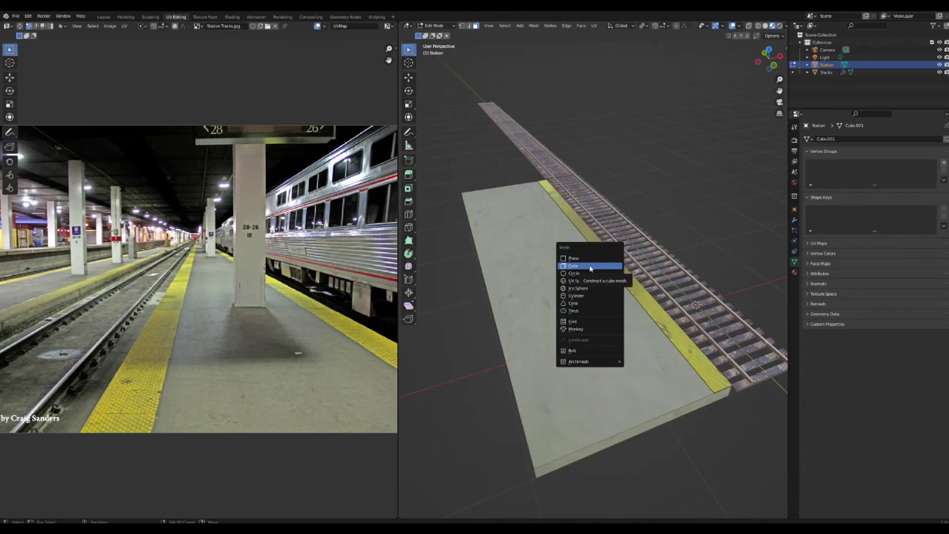
left_click(590, 269)
scroll(591, 277, "down", 3)
key("g")
left_click(608, 322)
Step: Shift the new cube along Y, shrink it, and adjust its height on the platform along Z
key("g")
key("y")
left_click(577, 276)
key("s")
left_click(572, 269)
scroll(569, 269, "up", 1)
key("g")
key("z")
left_click(568, 249)
Step: Stretch the cube along Z into a tall pillar, adjust its overall size, and position it vertically on the platform
middle_click_drag(569, 249, 562, 210)
key("s")
key("z")
left_click(599, 138)
key("g")
key("z")
left_click(600, 140)
key("s")
left_click(582, 152)
key("g")
key("z")
middle_click_drag(594, 143, 535, 174)
left_click(559, 196)
Step: Select the pillar's side faces and unwrap them with Cube Projection
left_click(574, 247, "alt")
key("u")
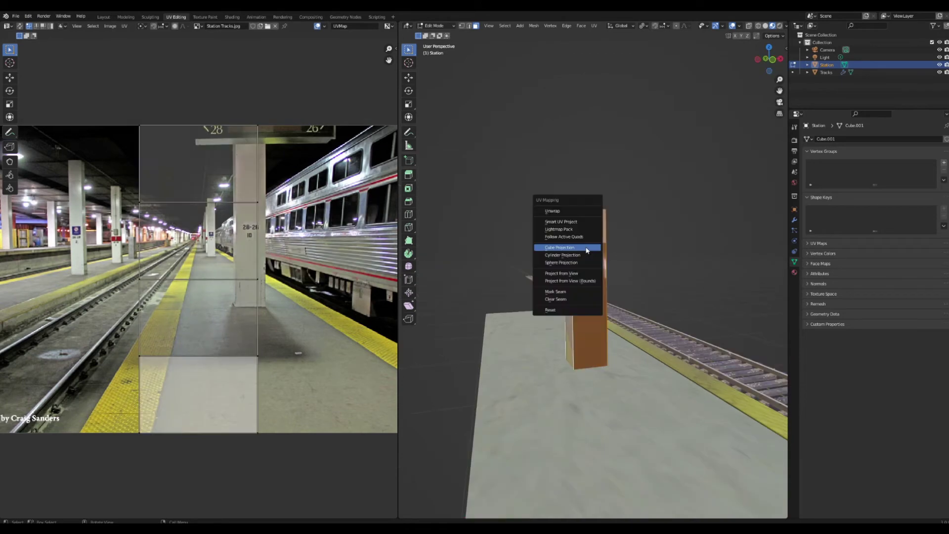
left_click(588, 249)
scroll(319, 241, "down", 2)
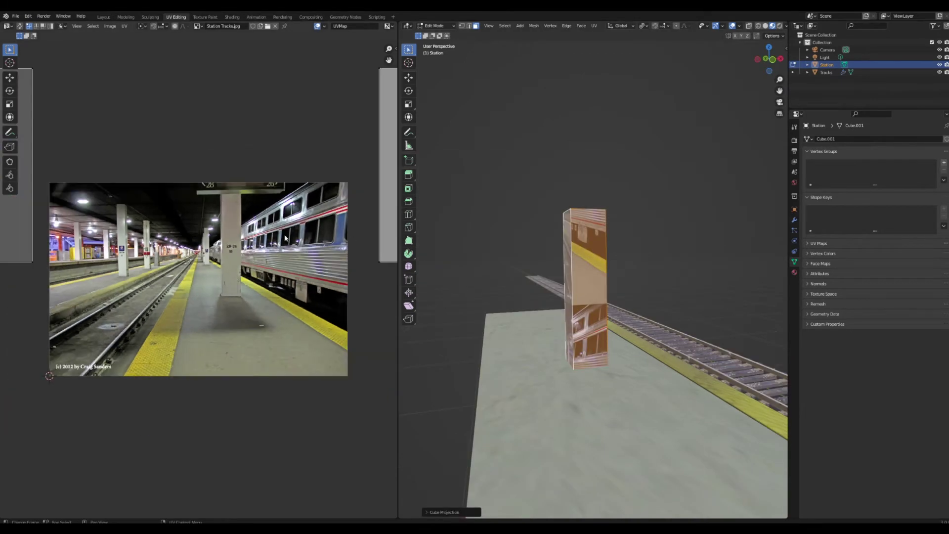
scroll(248, 243, "down", 6)
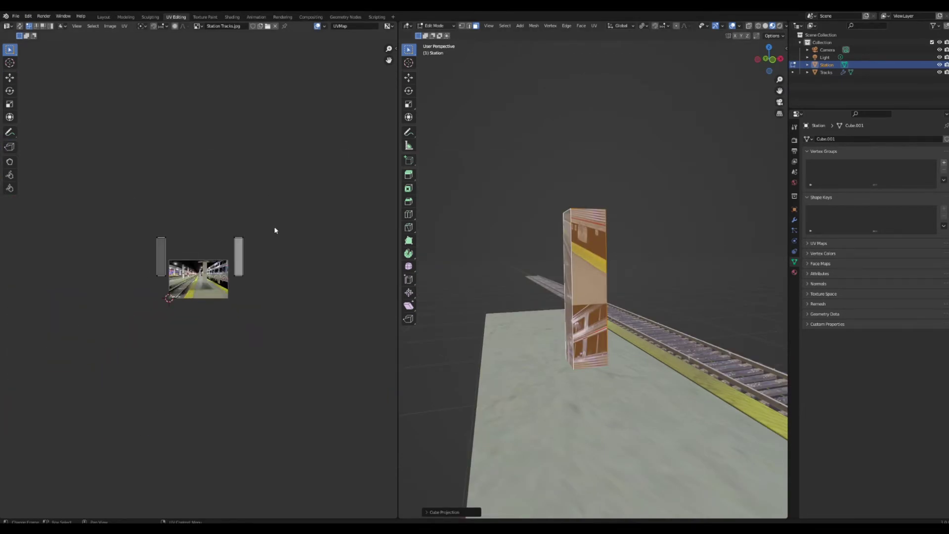
Step: Stack the pillar's side-face UV islands on top of each other and move them onto the pillar in the station photo
left_click_drag(258, 234, 233, 274)
key("g")
left_click(157, 285)
left_click_drag(186, 208, 122, 307)
key("g")
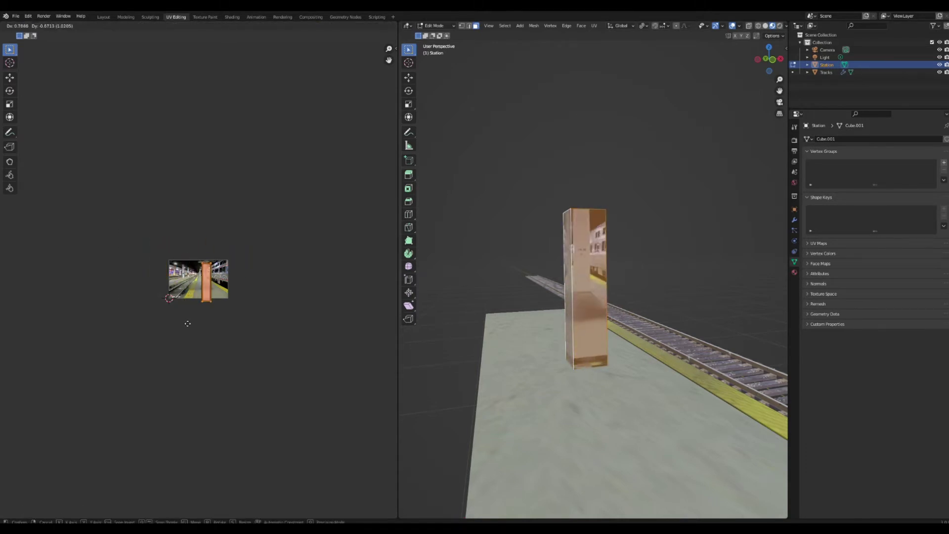
left_click(185, 317)
Step: Resize the stacked pillar UV islands and shift them closer to the photographed pillar marked 28-26
scroll(228, 310, "up", 6)
scroll(228, 311, "up", 3)
key("s")
left_click(247, 290)
scroll(277, 326, "up", 1)
key("a")
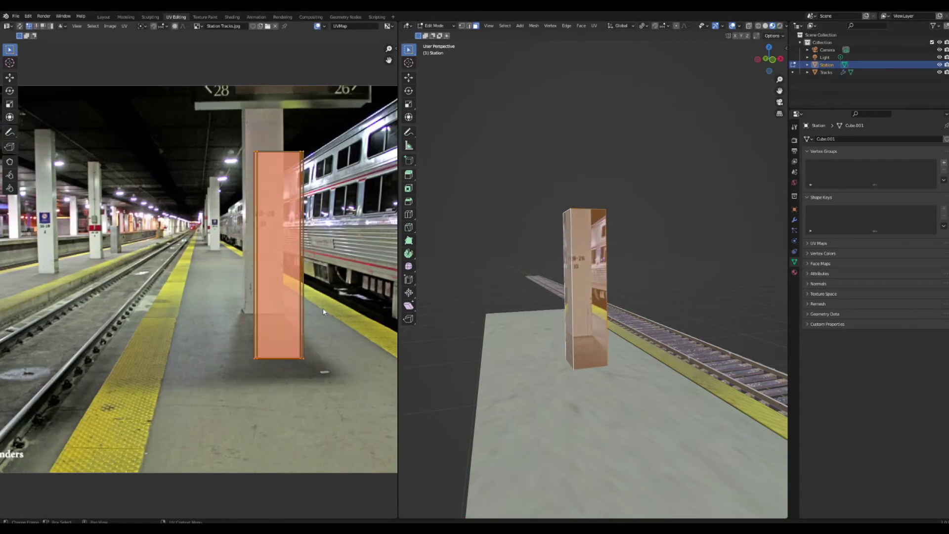
key("s")
left_click(309, 292)
key("g")
left_click(294, 274)
Step: Fit the pillar UVs exactly inside the photographed pillar by refining their size, stretching them along Y, and repositioning them
key("s")
left_click(303, 270)
key("g")
left_click(305, 242)
key("s")
key("y")
left_click(315, 236)
key("g")
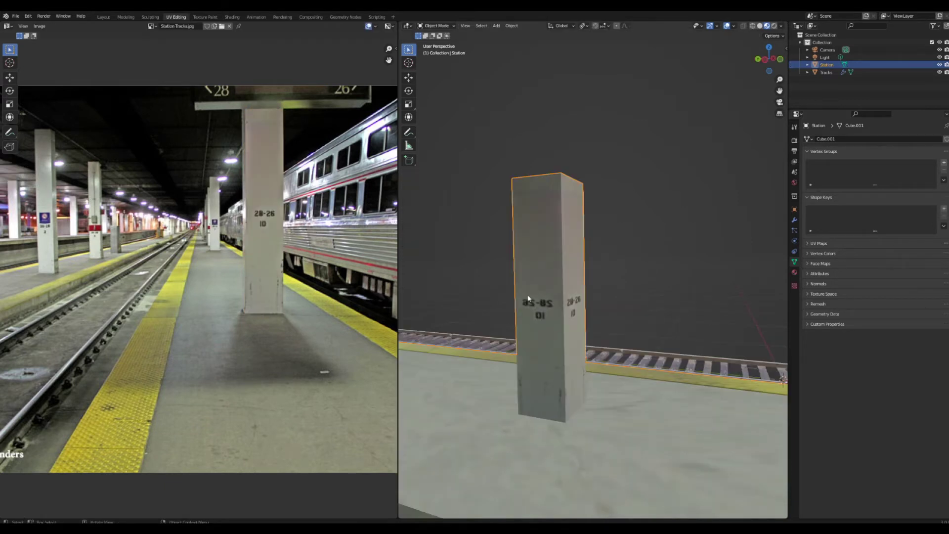
Step: Delete the face that closes the top of the pillar
middle_click_drag(528, 298, 611, 283)
key("Tab")
key("x")
key("Return")
key("Tab")
Step: Select the pillar's vertical corner edges, bevel them slightly, and save the file
key("Tab")
left_click(468, 26)
left_click(565, 233)
left_click(612, 269, "shift")
scroll(564, 270, "down", 7)
middle_click_drag(554, 277, 633, 282)
scroll(576, 279, "up", 6)
key("c")
left_click(577, 280)
right_click(559, 281)
middle_click_drag(559, 281, 485, 274)
scroll(485, 273, "up", 3)
key("ctrl+b")
left_click(633, 263)
key("Tab")
scroll(593, 257, "down", 2)
key("ctrl+s")
Step: Select the whole linked pillar and move it along Y toward the near end of the platform
middle_click_drag(631, 263, 524, 259)
scroll(593, 257, "down", 2)
scroll(638, 234, "down", 2)
key("Tab")
key("alt+a")
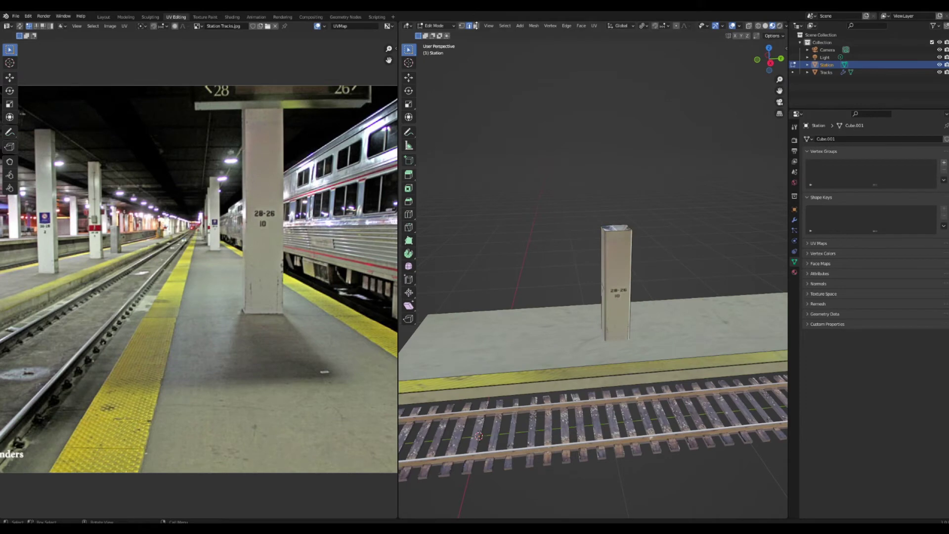
key("l")
key("shift+d")
key("y")
left_click(517, 279)
Step: Duplicate the pillar along Y to place a second one toward the far end of the platform
scroll(517, 280, "down", 3)
middle_click_drag(517, 280, 623, 285)
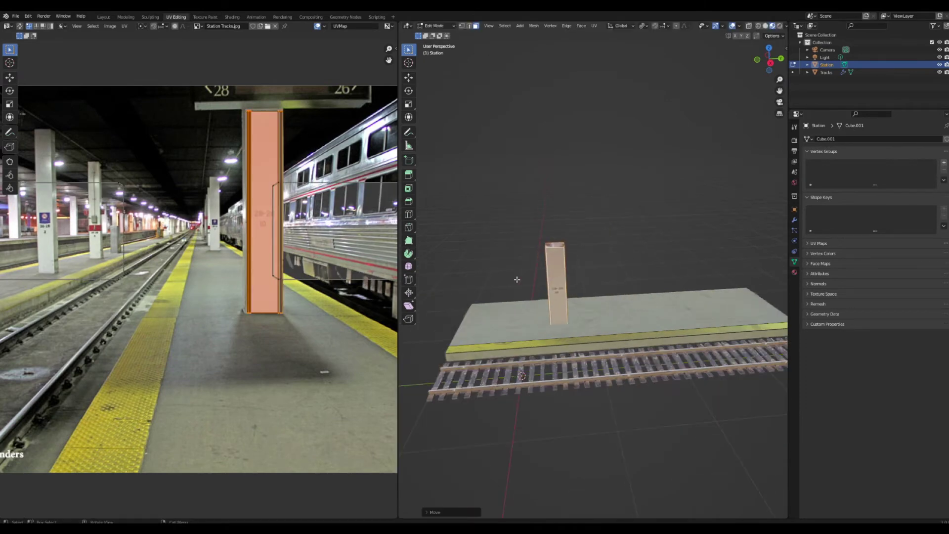
key("g")
key("y")
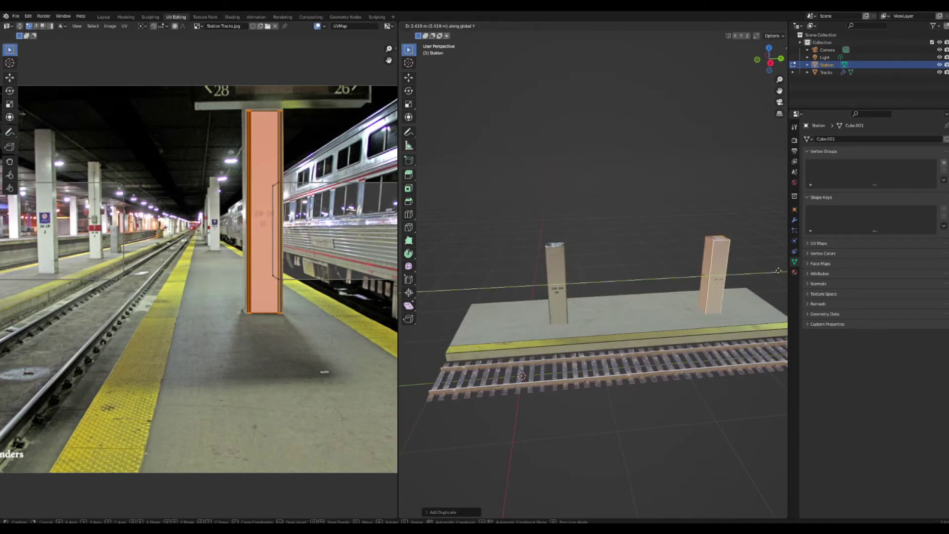
left_click(751, 169)
Step: Add loop cuts around the second pillar to form a narrow horizontal band just below the 28-26 10 lettering
scroll(751, 169, "up", 5)
left_click_drag(782, 91, 615, 52)
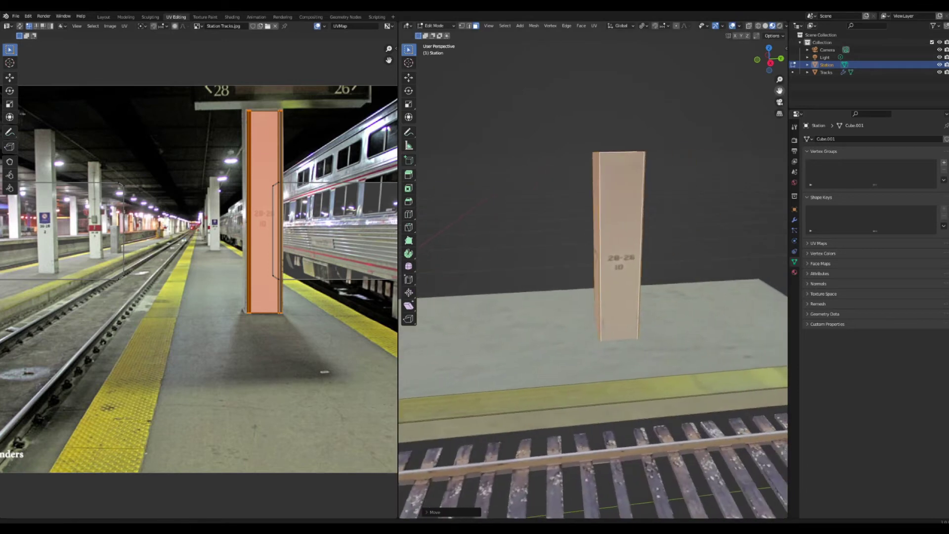
middle_click_drag(600, 267, 631, 242)
scroll(615, 252, "up", 4)
left_click(409, 214)
left_click_drag(568, 267, 568, 297)
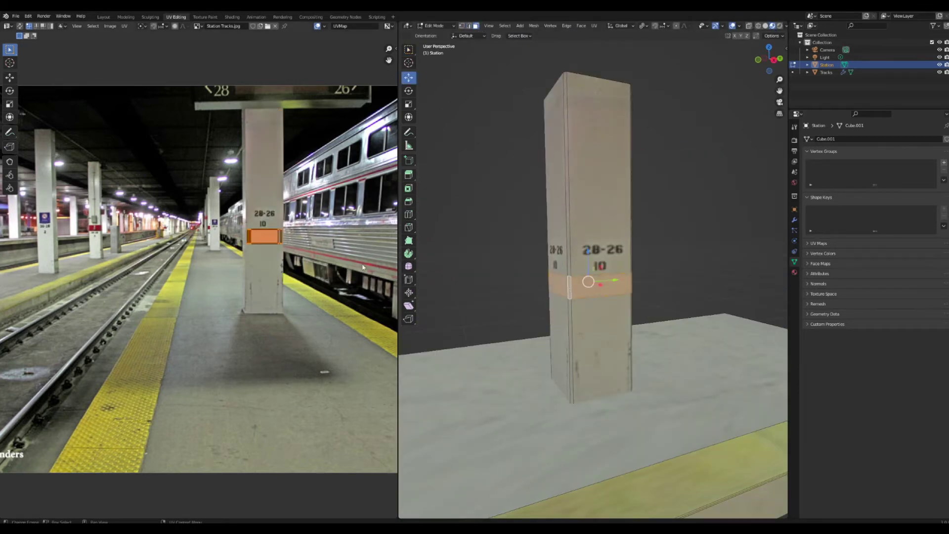
Step: Move the band's UVs onto the red-and-white sign of a distant pillar in the photo and scale them to fit
middle_click_drag(297, 274, 371, 287)
key("g")
left_click(199, 278)
scroll(199, 278, "up", 6)
middle_click_drag(150, 181, 249, 298)
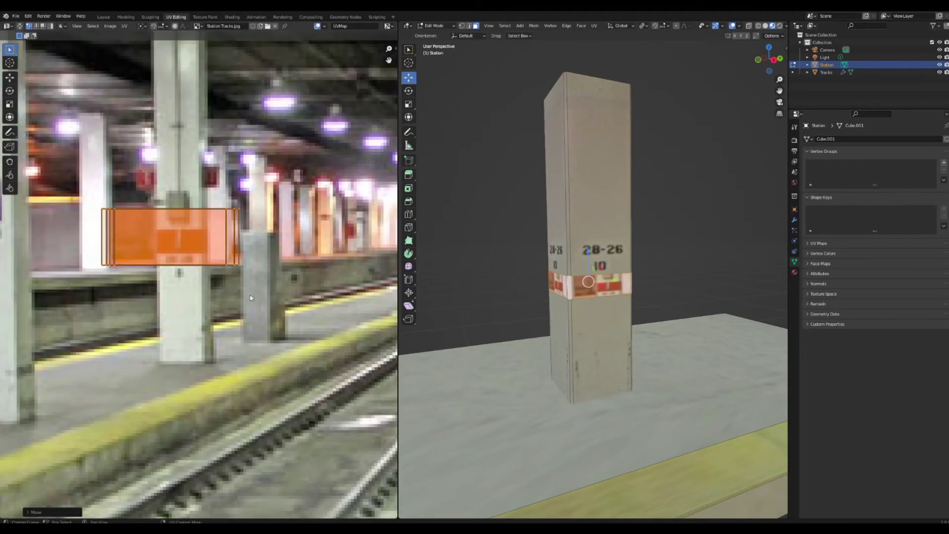
key("s")
left_click(196, 257)
key("g")
left_click(207, 261)
key("Tab")
Step: Duplicate the platform's top face and raise the copy along Z above the pillars, resizing it as a ceiling
scroll(569, 269, "down", 4)
middle_click_drag(524, 269, 618, 267)
scroll(632, 271, "down", 6)
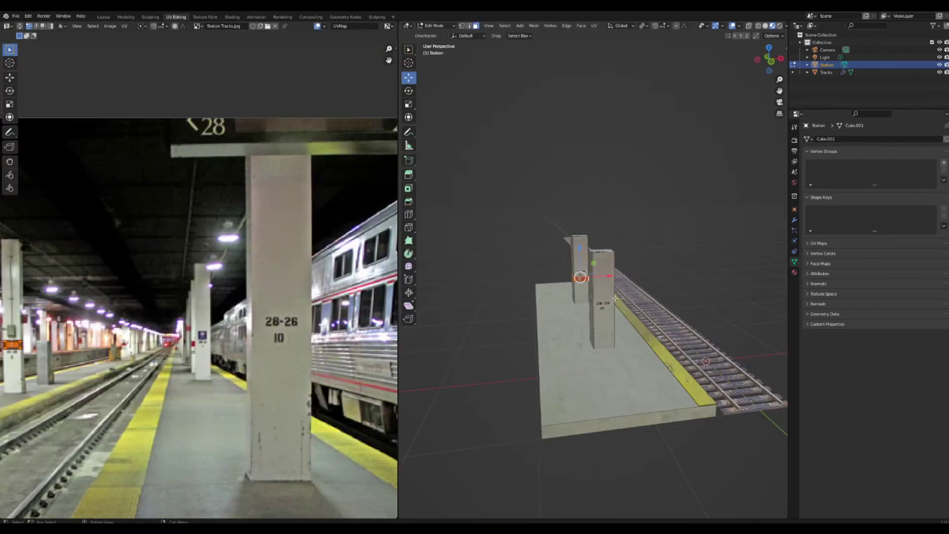
left_click(634, 340)
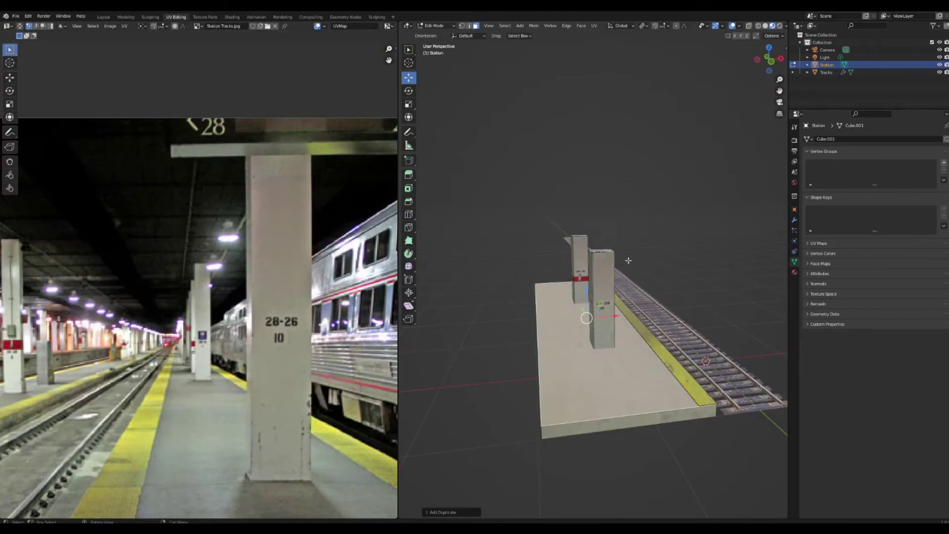
left_click_drag(588, 292, 599, 215)
left_click_drag(599, 215, 599, 212)
Step: Extrude the ceiling face along its normals into a thin slab and unwrap it with Cube Projection
key("alt+e")
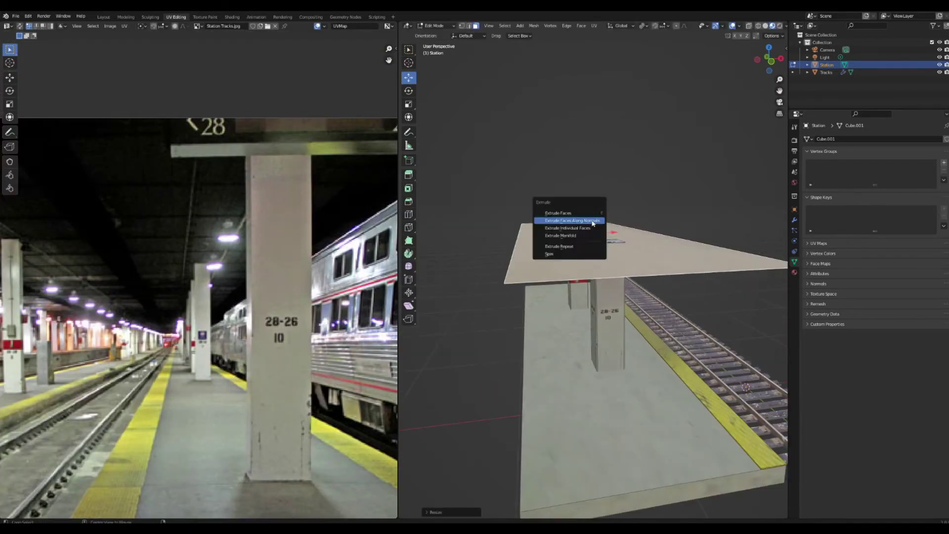
left_click(593, 221)
left_click(592, 218)
middle_click_drag(592, 219, 638, 188)
middle_click_drag(620, 145, 628, 167)
key("u")
left_click(638, 212)
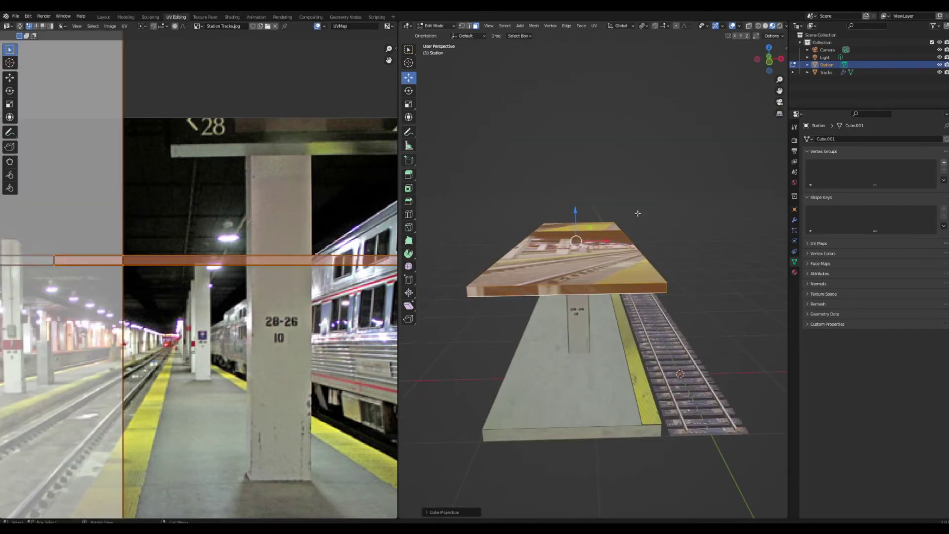
scroll(260, 244, "down", 6)
key("r")
left_click(190, 200)
key("ctrl+z")
Step: Rotate the ceiling's side-strip UVs upright and move them over the large ceiling face islands
key("r")
left_click(137, 211)
key("g")
left_click(72, 203)
Step: Select the ceiling's UV islands, shrink them, and place them inside the dark ceiling area of the photo
key("a")
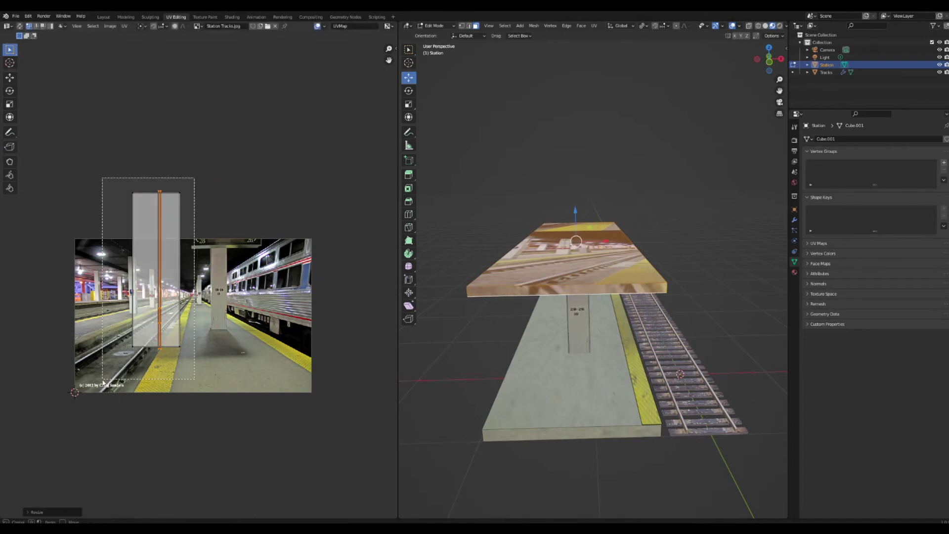
key("s")
key("Return")
scroll(169, 254, "up", 5)
key("g")
key("Return")
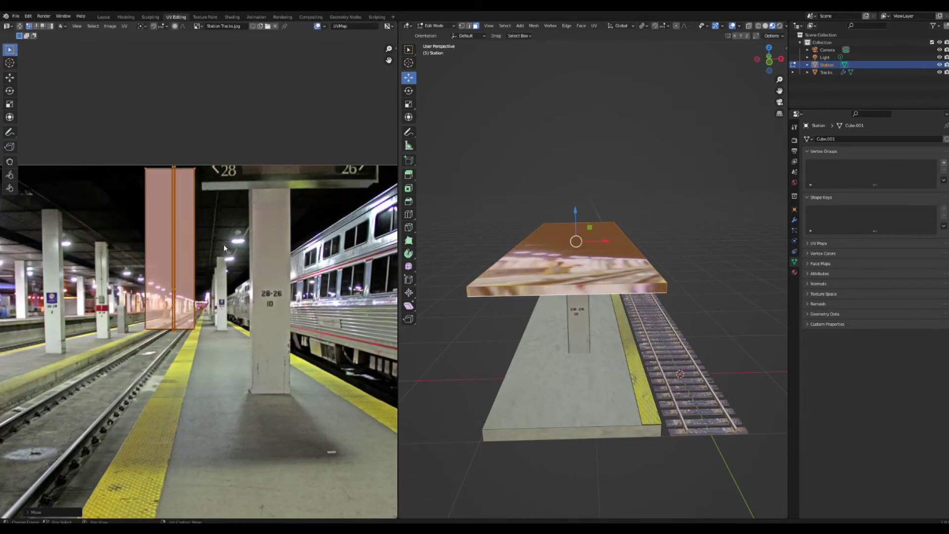
scroll(212, 245, "up", 1)
key("g")
left_click(228, 210)
key("s")
left_click(195, 214)
key("Tab")
Step: Divide the ceiling slab with four loop cuts across its length and one lengthwise cut down the middle
middle_click_drag(577, 252, 488, 213)
key("Tab")
scroll(458, 219, "up", 3)
left_click(413, 215)
left_click(574, 213)
middle_click_drag(562, 233, 607, 273)
scroll(607, 273, "down", 1)
left_click(467, 512)
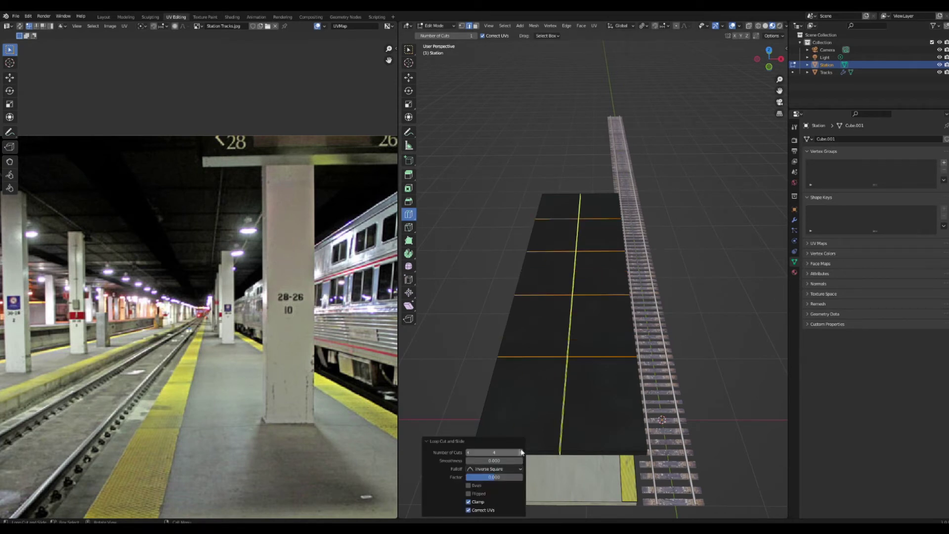
middle_click_drag(585, 399, 587, 383)
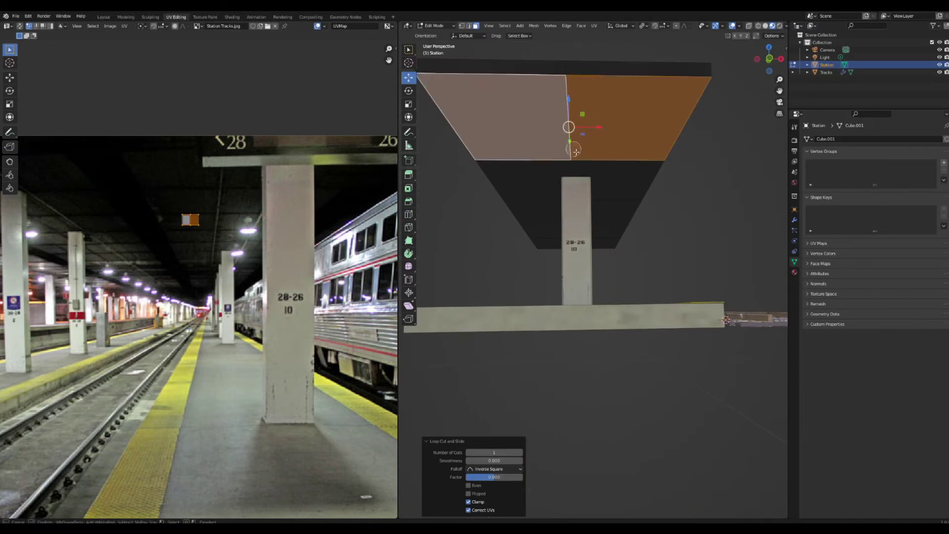
Step: Select all the ceiling's underside panels and inset them individually by about 0.044 m
middle_click_drag(569, 207, 596, 218)
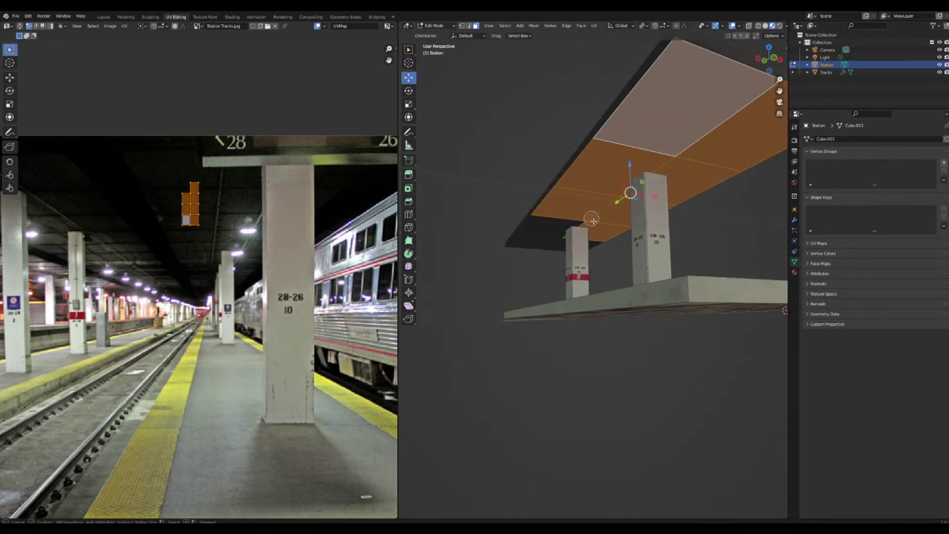
middle_click_drag(559, 243, 671, 199)
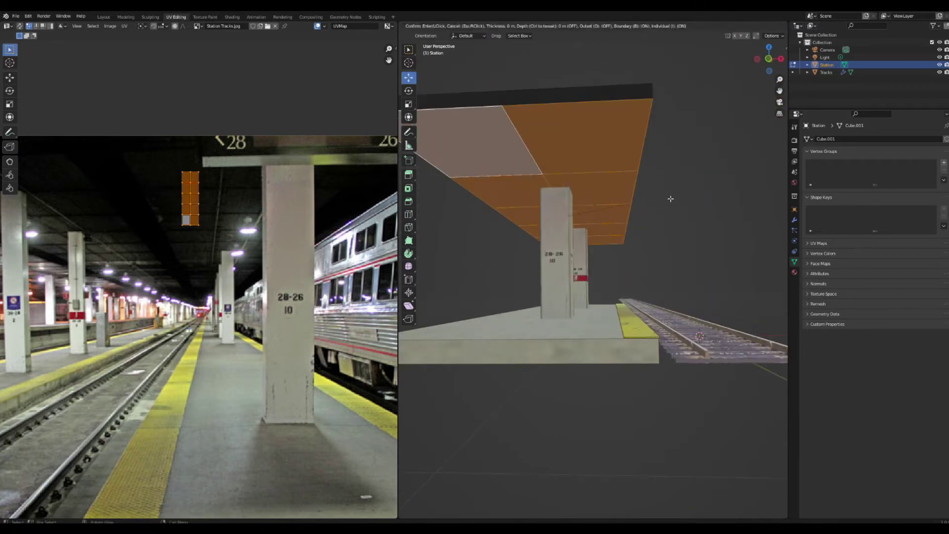
left_click(667, 200)
Step: Recess the inset ceiling panels by extruding them along their normals, scale them down slightly, and save the file
key("alt+e")
left_click(665, 197)
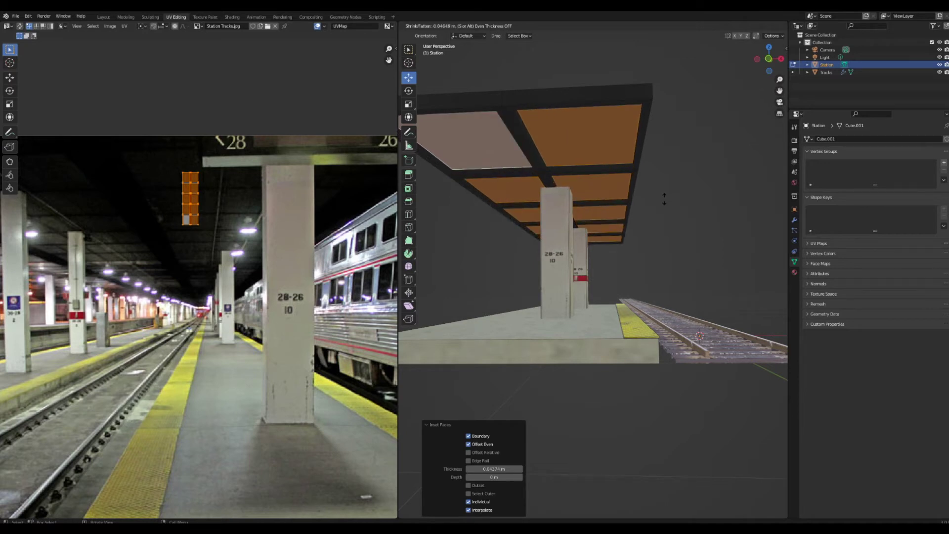
left_click(665, 200)
key("s")
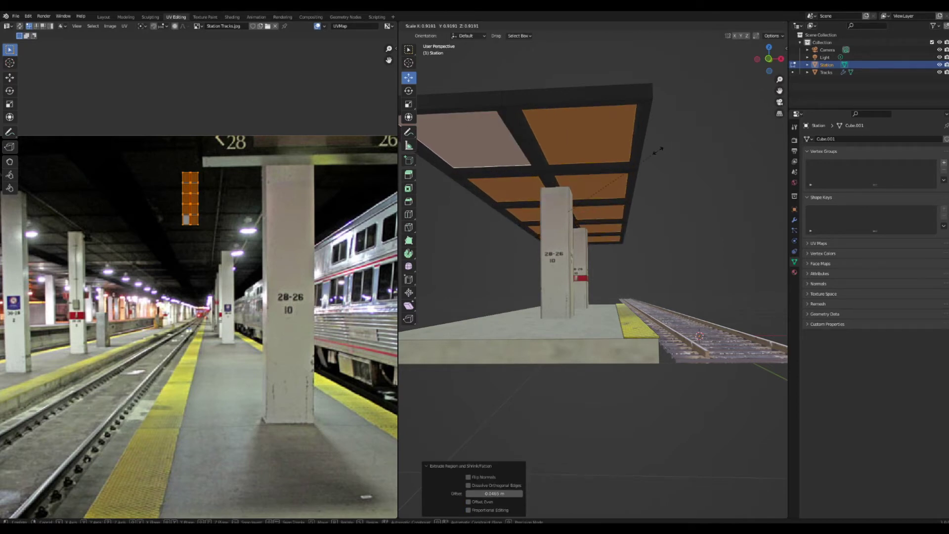
left_click(645, 158)
key("Tab")
key("ctrl+s")
Step: Unwrap the recessed ceiling panels with Cube Projection
key("Tab")
middle_click_drag(626, 162, 637, 165)
key("u")
left_click(637, 166)
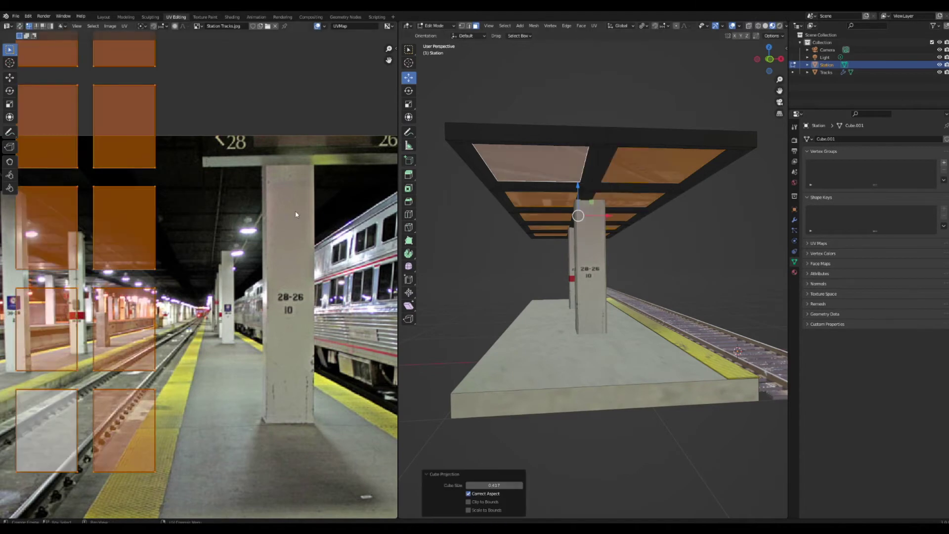
Step: Stack the two uppermost panel UV islands along X, then move the pair down along Y onto the next row
scroll(307, 209, "down", 2)
middle_click_drag(253, 197, 320, 211)
left_click(275, 96)
key("l")
key("g")
key("x")
left_click(189, 162)
left_click_drag(211, 97, 138, 170)
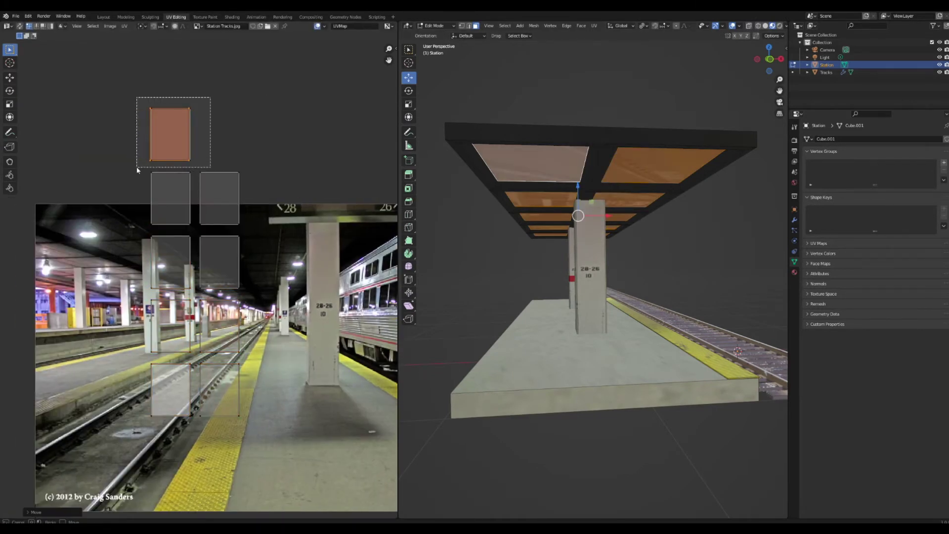
key("g")
key("y")
left_click(192, 235)
Step: Shift the stacked panel UVs along X onto the neighbouring column, then down along Y onto the following row's island
left_click_drag(195, 163, 136, 234)
key("g")
key("x")
left_click(241, 225)
left_click_drag(262, 156, 187, 231)
key("g")
key("y")
left_click(188, 295)
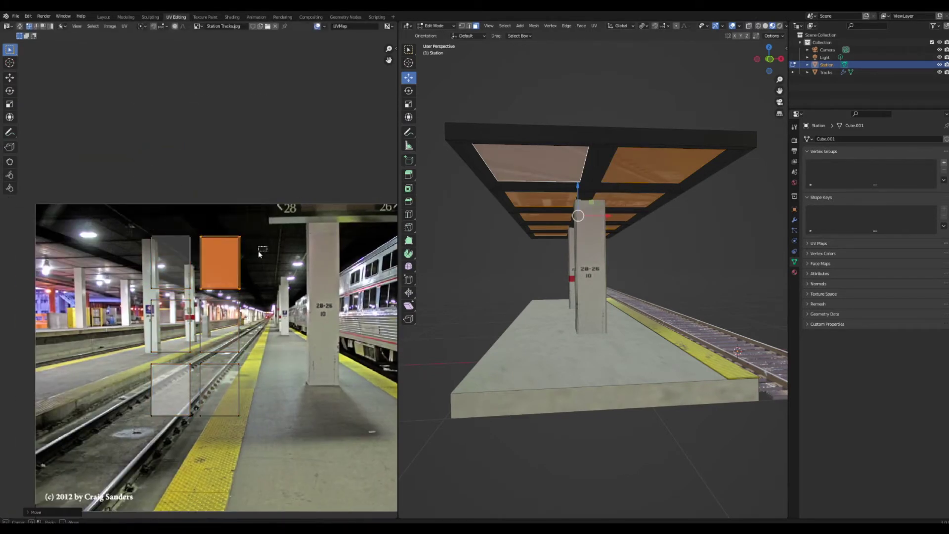
Step: Stack the remaining ceiling panel UV islands by shifting them along X onto the neighbouring column, then along Y onto the lower row
left_click_drag(258, 226, 197, 294)
key("g")
key("x")
left_click(147, 293)
left_click_drag(134, 230, 200, 293)
key("g")
key("y")
left_click(190, 356)
key("ctrl+z")
Step: Place the stacked panel UVs over the grey concrete floor at the photo's lower edge and rotate them level
key("g")
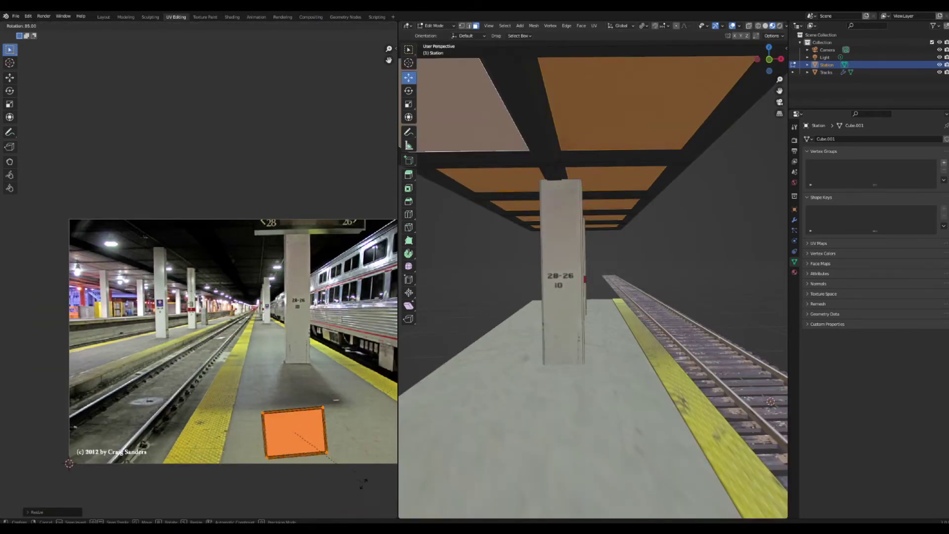
left_click(361, 487)
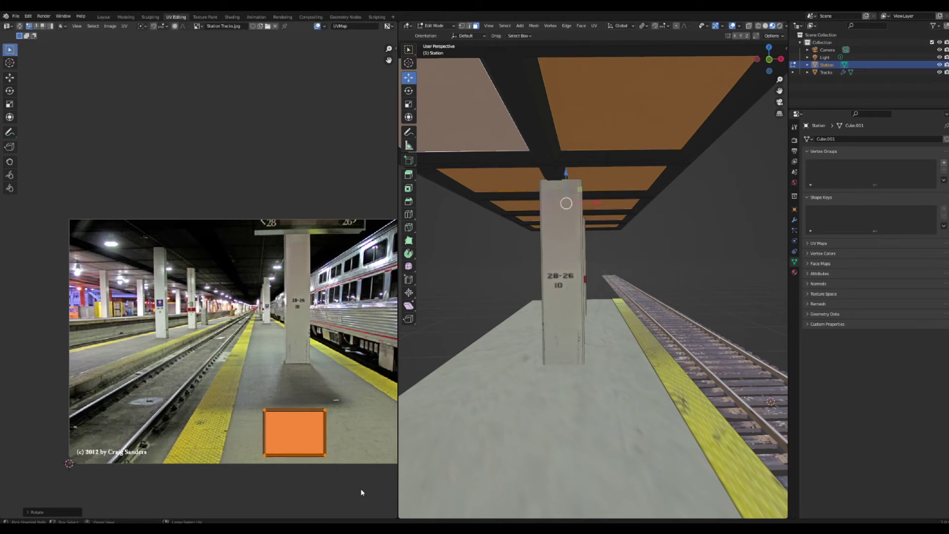
key("Tab")
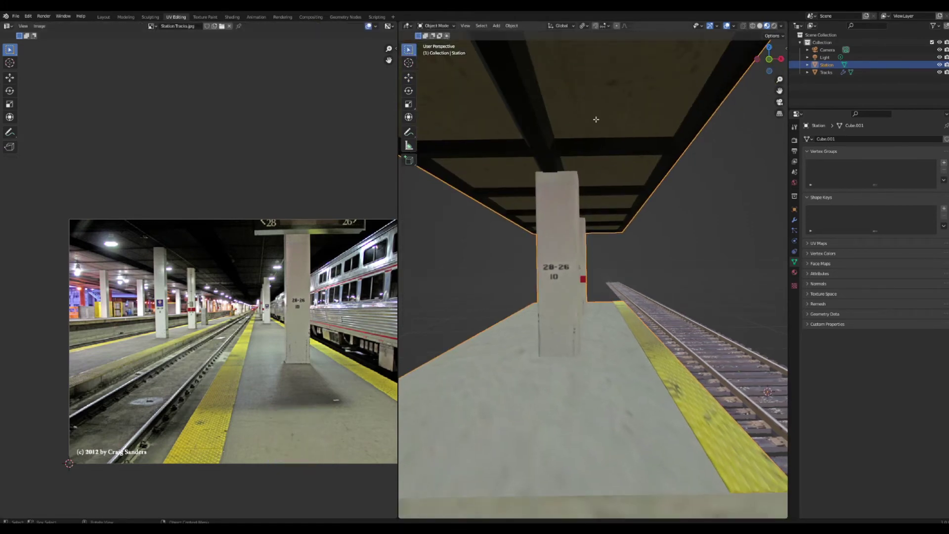
Step: Unwrap the ceiling frame's face loops and reposition the resulting UV island on the station photo
key("Tab")
left_click(558, 145)
middle_click_drag(523, 152, 564, 217)
left_click(584, 159, "alt+shift")
left_click(542, 169, "alt+shift")
key("u")
left_click(562, 224)
scroll(285, 213, "down", 3)
scroll(366, 237, "up", 2)
middle_click_drag(366, 237, 287, 237)
left_click_drag(342, 248, 289, 293)
key("g")
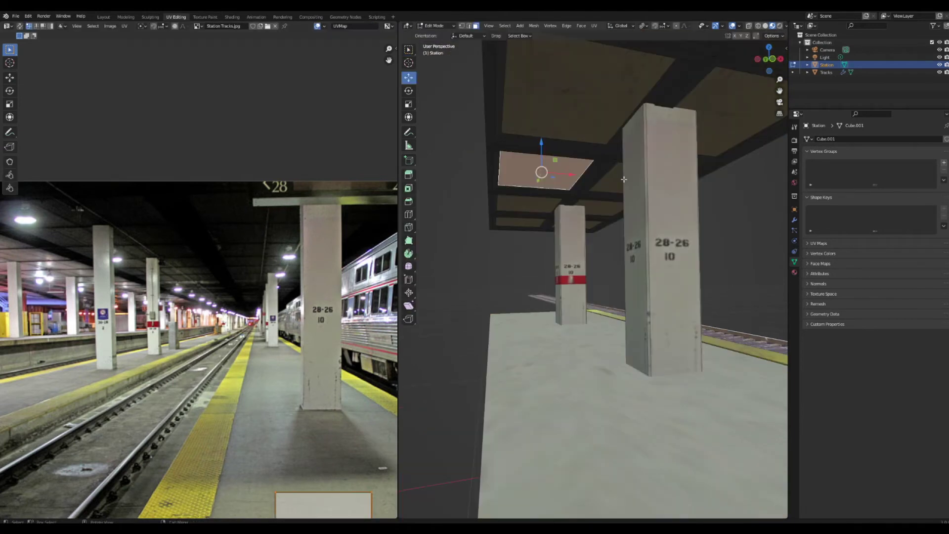
Step: Duplicate a ceiling panel face, scale it into a thin strip running along the ceiling, and extrude it along its normals
key("shift+d")
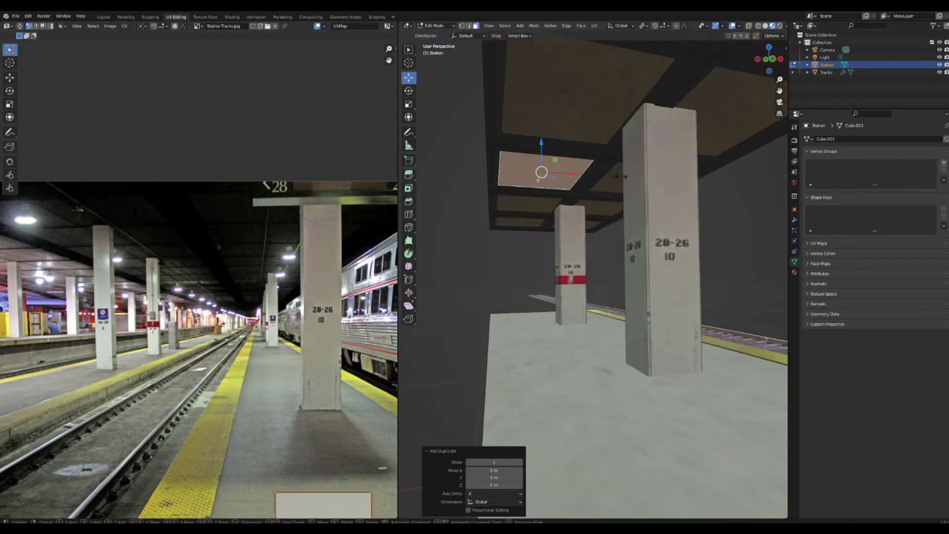
key("s")
key("x")
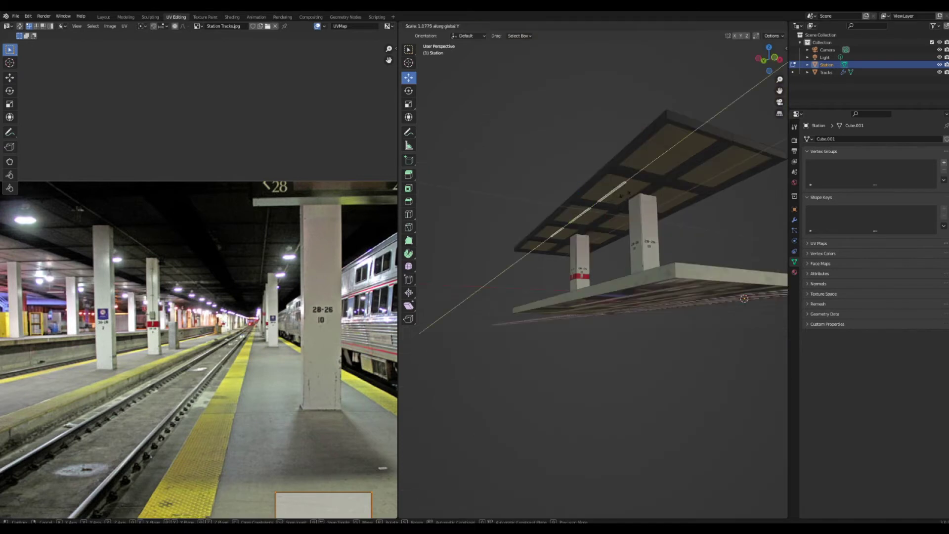
left_click(669, 187)
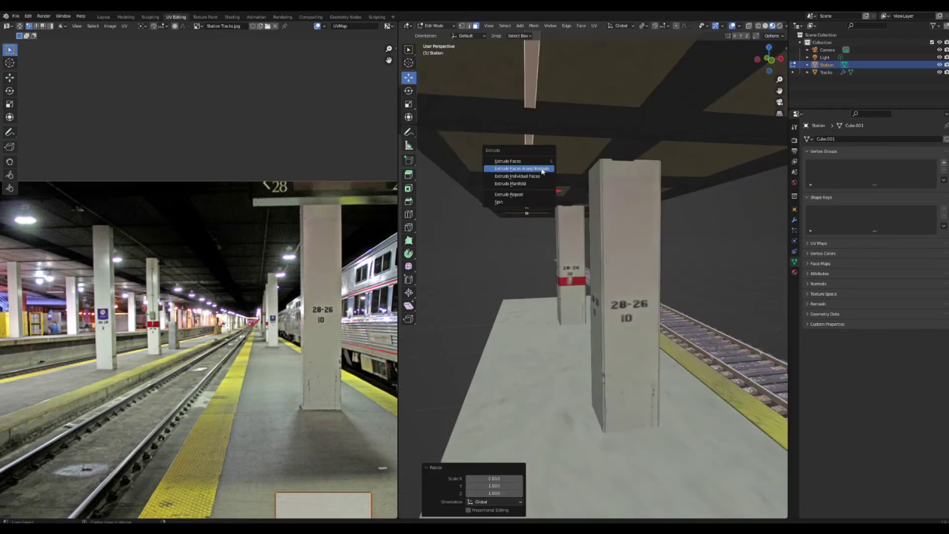
key("alt+s")
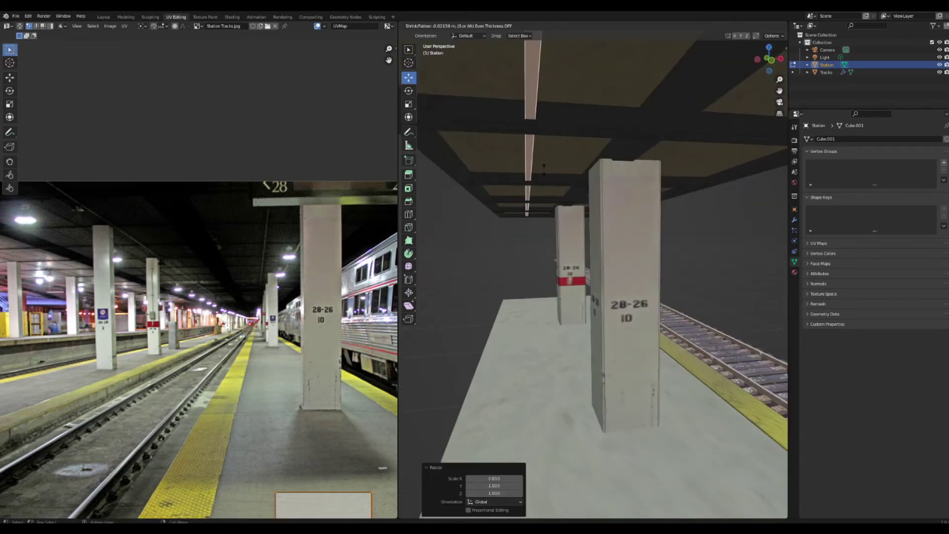
left_click(543, 171)
Step: Bevel the extruded ceiling strip into a pipe and shift it slightly along X
mouse_move(543, 171)
middle_mouse_down()
mouse_move(562, 177)
mouse_move(643, 149)
mouse_move(646, 163)
middle_mouse_up()
key("c")
key("ctrl+b")
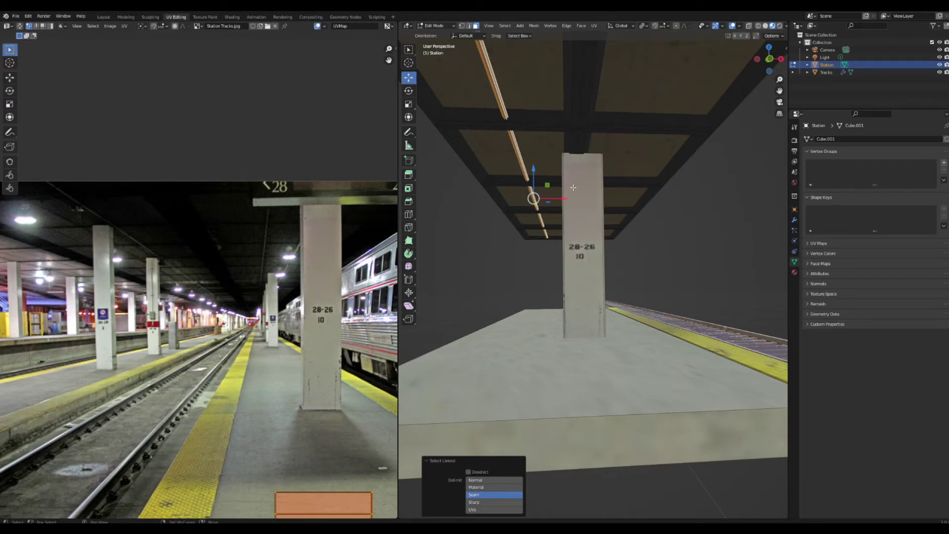
left_click_drag(554, 199, 549, 198)
key("Tab")
middle_click_drag(574, 196, 565, 208)
Step: Duplicate the red-striped pillar's lower front face, scale the copy to about 0.403, and raise it about 0.214 m along Z
key("Tab")
key("shift+d")
right_click(550, 206)
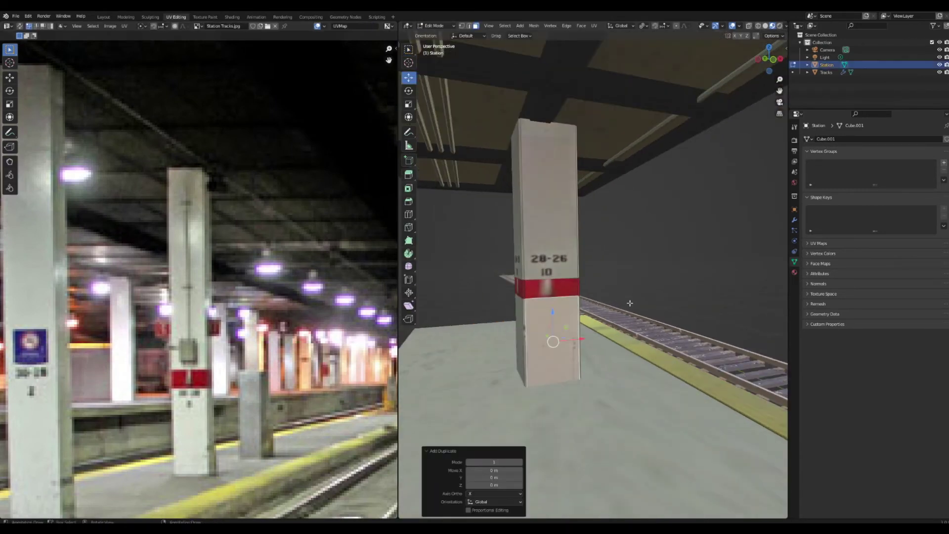
key("g")
key("z")
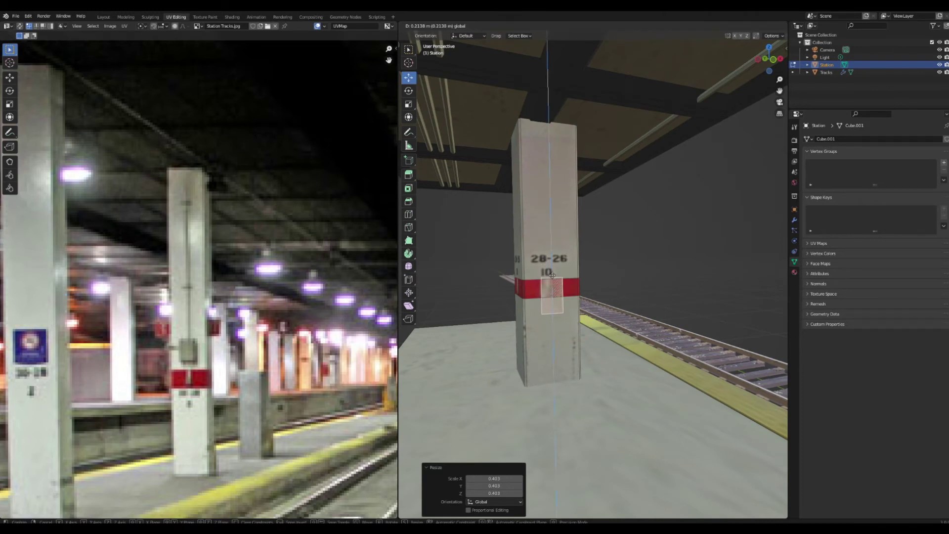
left_click(552, 274)
Step: Extrude the small pillar face along its normals into a utility box and bevel the box's edges
middle_click_drag(553, 275, 567, 306)
scroll(527, 316, "up", 3)
key("alt+e")
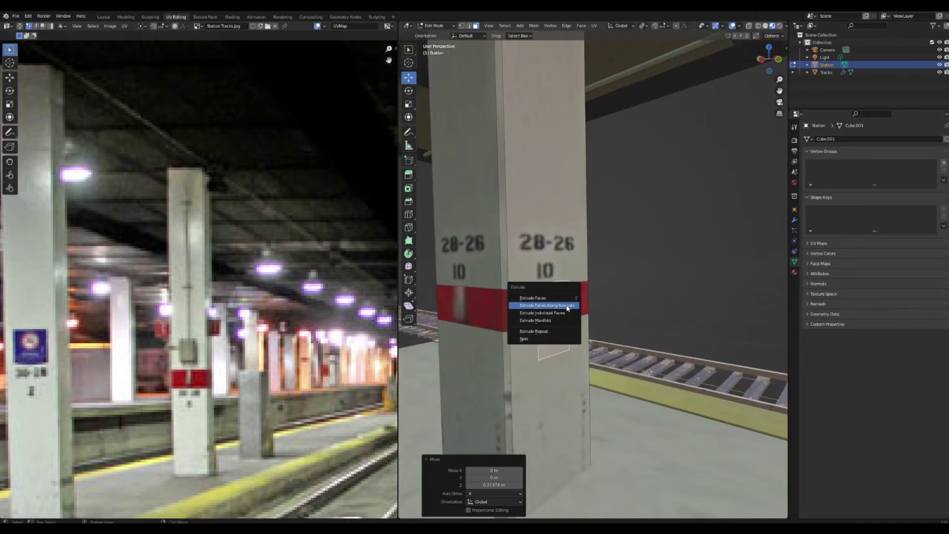
left_click(568, 306)
left_click(570, 290)
key("ctrl+b")
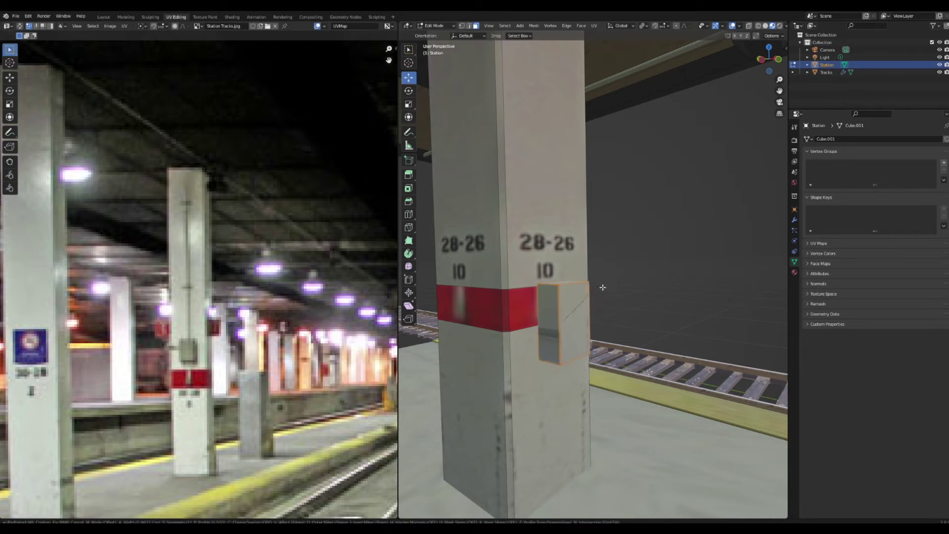
left_click(604, 287)
middle_click_drag(604, 287, 589, 256)
key("Tab")
Step: Extrude the utility box's top face, narrow it along X and Y, and extend it up to the pillar's top as a conduit
key("Tab")
key("e")
right_click(587, 278)
key("s")
key("x")
left_click(562, 281)
key("s")
key("y")
left_click(613, 322)
key("s")
left_click(590, 257)
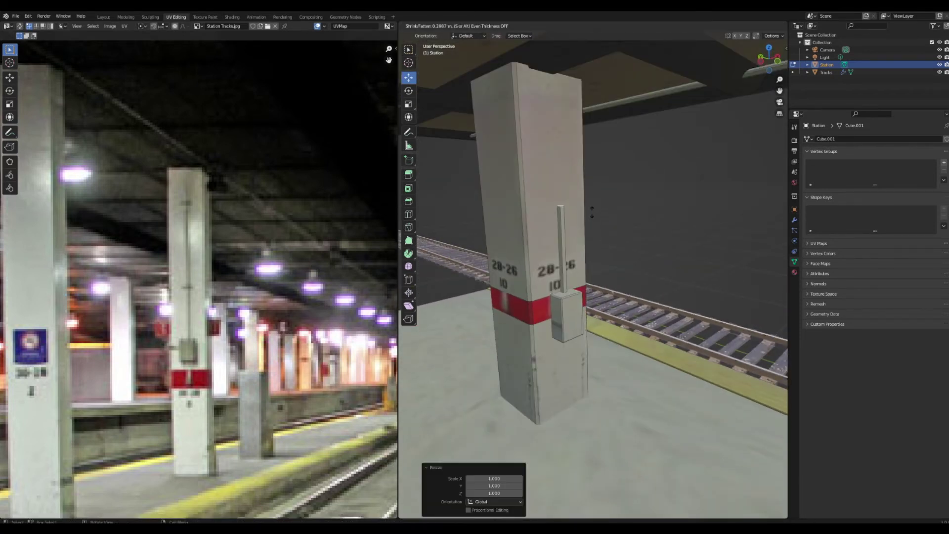
left_click(588, 156)
Step: Bevel the conduit's vertical edges with a single segment
key("2")
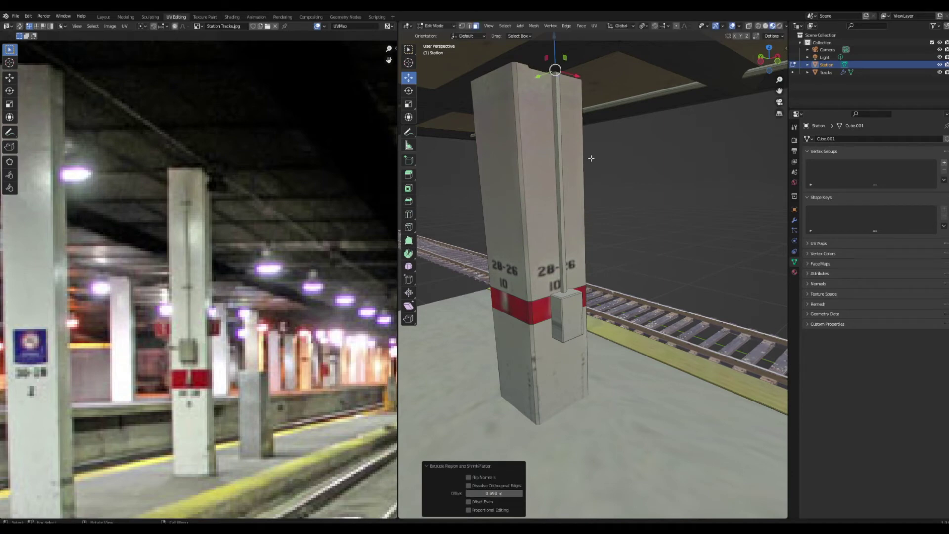
left_click(558, 193)
left_click(563, 193, "shift")
middle_click_drag(563, 193, 584, 186)
left_click(534, 183, "shift")
scroll(583, 185, "up", 2)
key("ctrl+b")
left_click(596, 184)
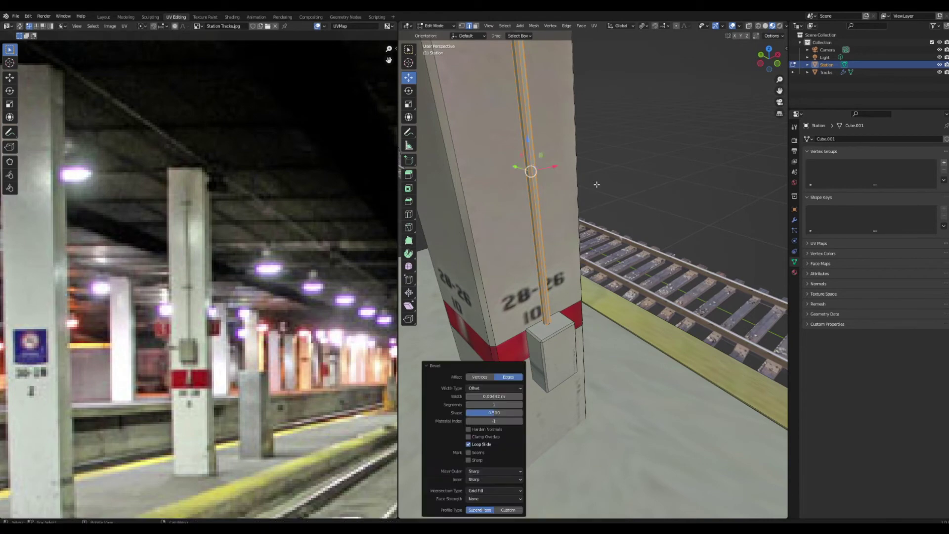
Step: Duplicate the conduit's side faces in place and scale the copy along Z into a short band
key("Tab")
middle_click_drag(574, 235, 578, 212)
scroll(577, 212, "down", 2)
key("Tab")
key("3")
left_click(559, 215, "alt")
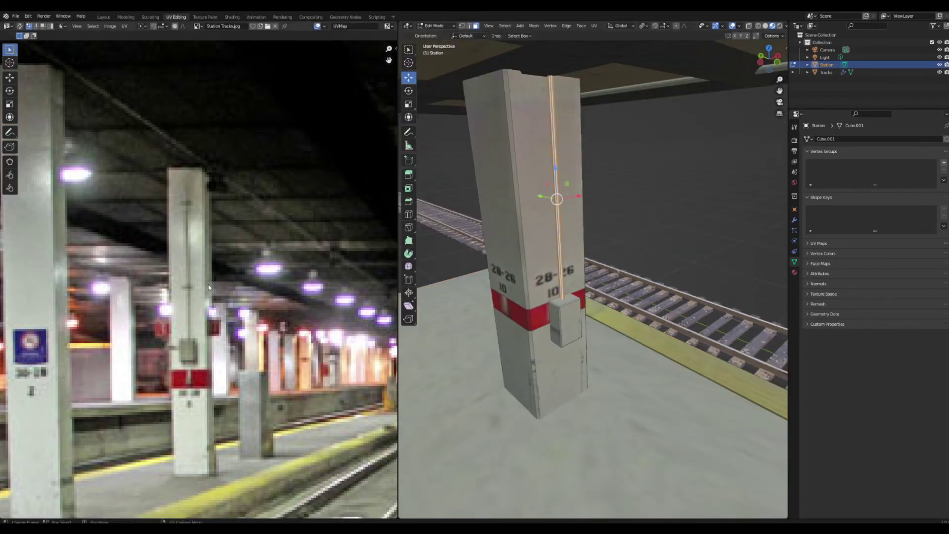
scroll(520, 214, "up", 2)
key("shift+d")
right_click(588, 173)
key("s")
key("z")
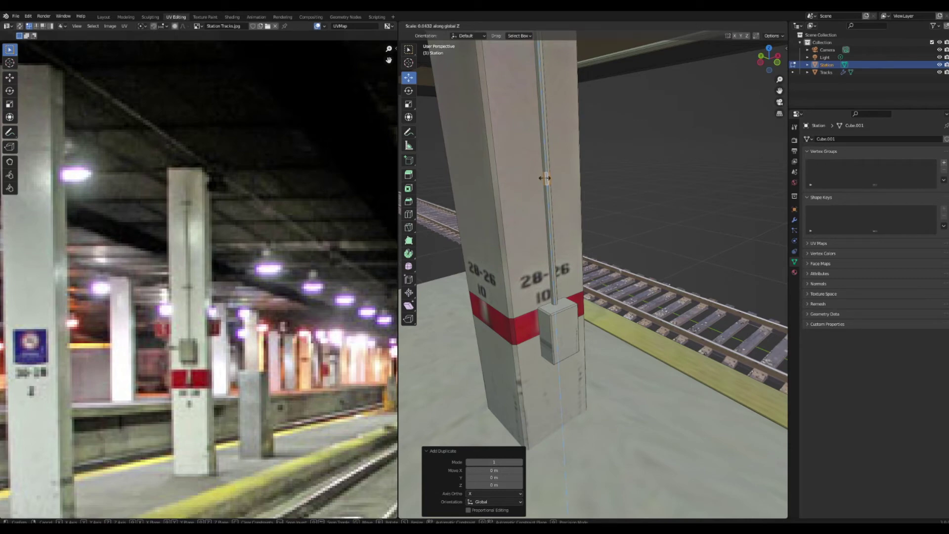
left_click(550, 169)
Step: Shorten the band further along Z and lower it along the conduit
left_click(549, 162)
key("s")
key("z")
left_click(548, 169)
key("g")
key("z")
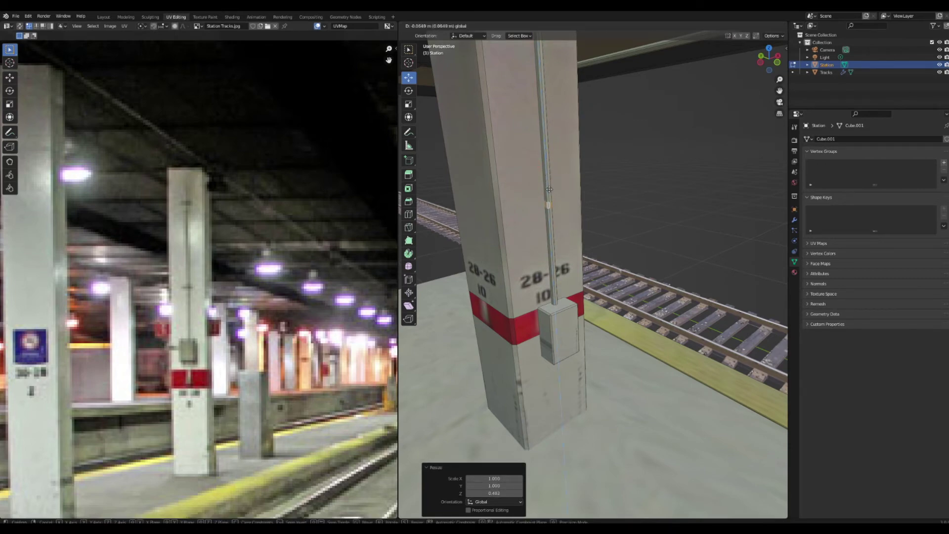
left_click(547, 193)
Step: Pull the band sideways clear of the conduit to expose its faces
scroll(547, 193, "up", 3)
middle_click_drag(519, 196, 533, 210)
left_click_drag(530, 211, 574, 224)
middle_click_drag(570, 229, 574, 237)
scroll(576, 235, "up", 2)
Step: Delete three faces of the detached band so it becomes an open clamp shape
left_click(594, 234)
left_click(584, 229, "shift")
left_click(587, 240, "shift")
key("x")
left_click(596, 236)
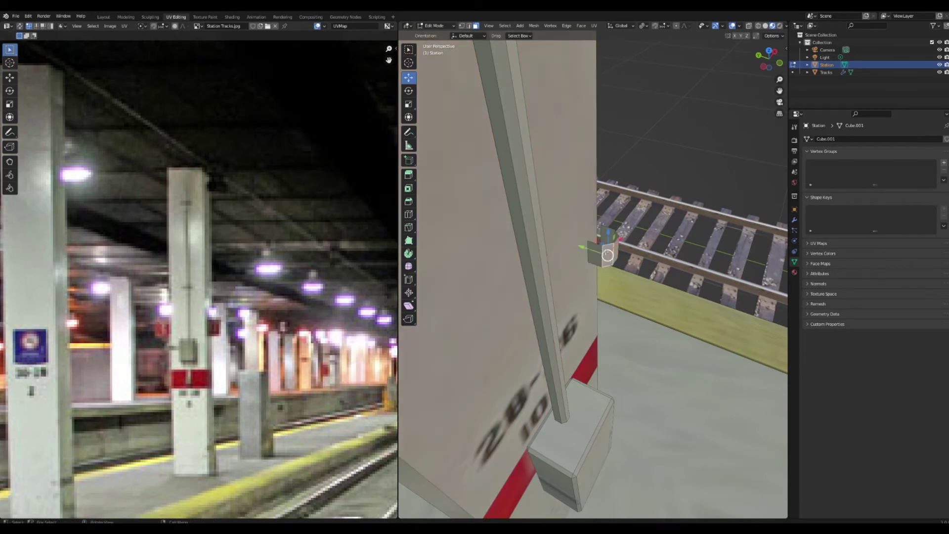
key("x")
key("Escape")
Step: Select the whole open band, enlarge it slightly, and fit it back around the conduit
left_click(618, 249)
key("l")
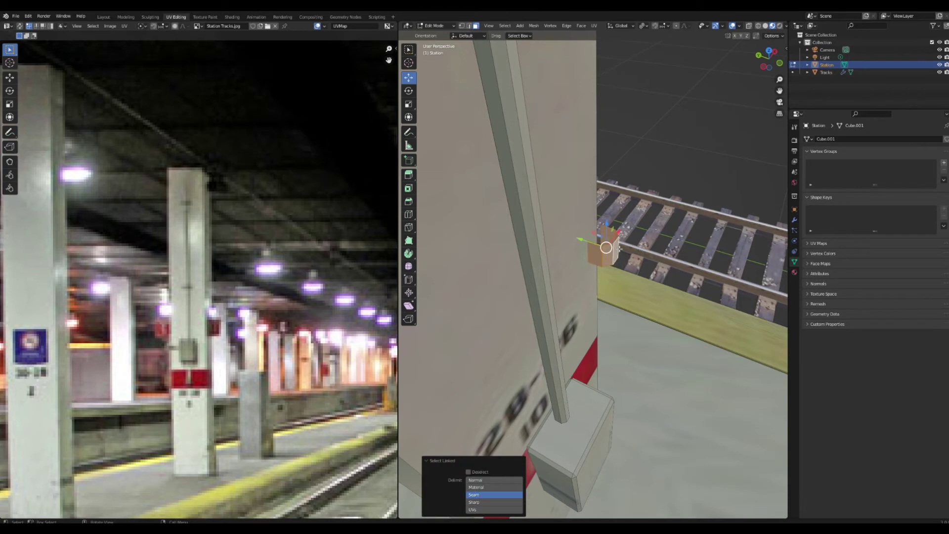
middle_click_drag(619, 249, 559, 244)
key("s")
left_click(530, 238)
left_click_drag(529, 238, 531, 234)
key("s")
left_click(527, 233)
Step: Extrude the band's open side edge and move it outward along Y to form a mounting flange against the pillar
middle_click_drag(534, 235, 584, 233)
left_click(469, 26)
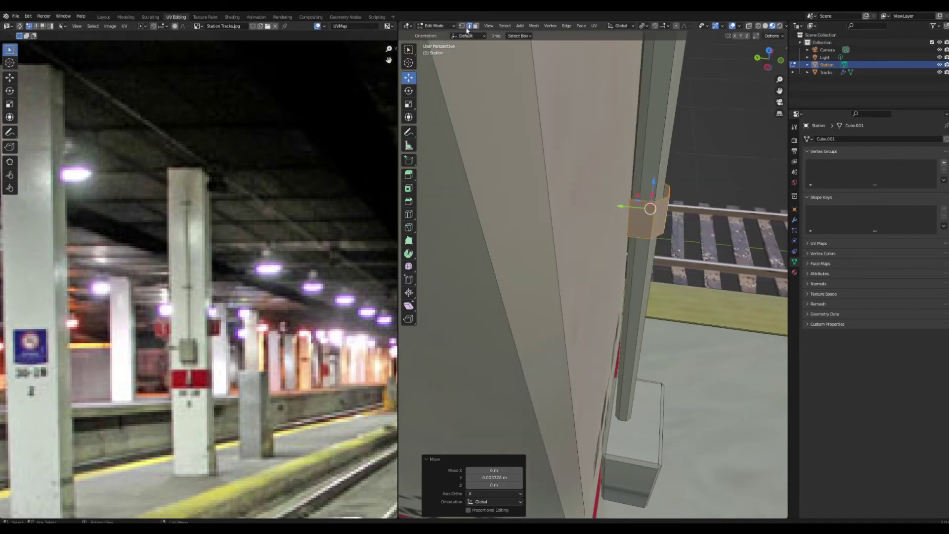
left_click(632, 216)
middle_click_drag(632, 213, 594, 181)
key("e")
left_click(594, 181)
left_click_drag(537, 187, 524, 186)
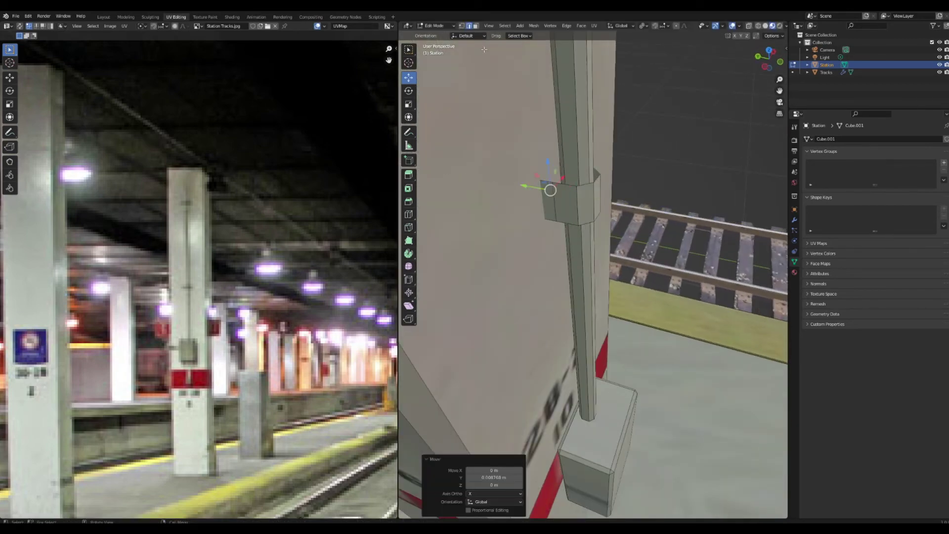
Step: Select the whole linked bracket and thicken it along its normals
left_click(477, 27)
key("l")
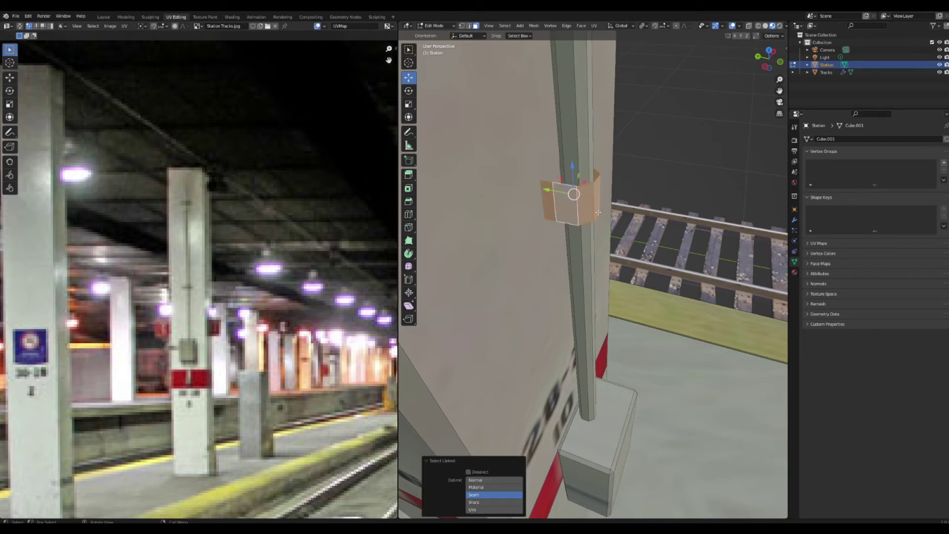
key("alt+s")
left_click(590, 206)
middle_click_drag(590, 207, 569, 193)
key("Tab")
key("Tab")
Step: Reduce the bracket's height by scaling it along Z twice, then save the file
key("l")
key("s")
key("z")
left_click(564, 151)
key("s")
key("z")
left_click(567, 153)
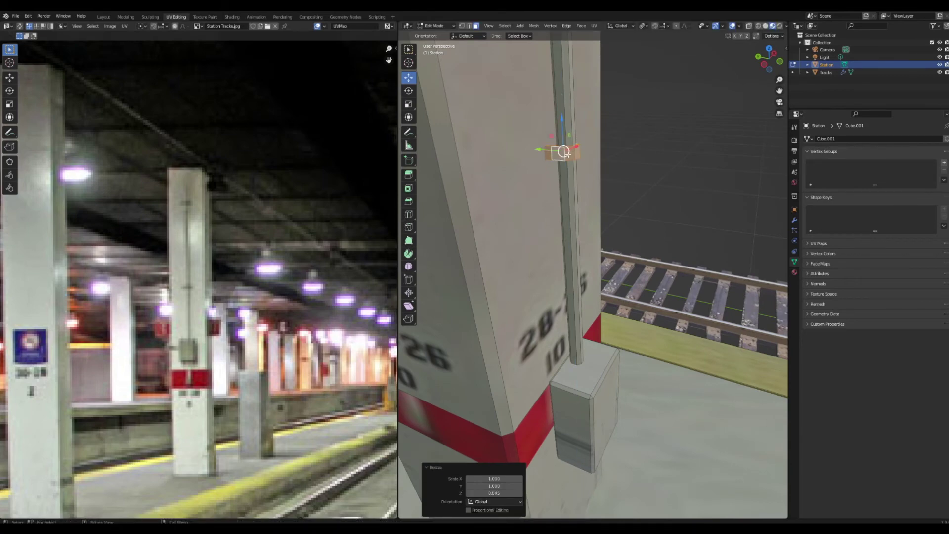
key("Tab")
scroll(566, 171, "down", 4)
middle_click_drag(566, 174, 560, 196)
scroll(578, 184, "down", 2)
key("ctrl+s")
Step: Duplicate the bracket along Z, placing copies near the conduit's top and just above the utility box
key("Tab")
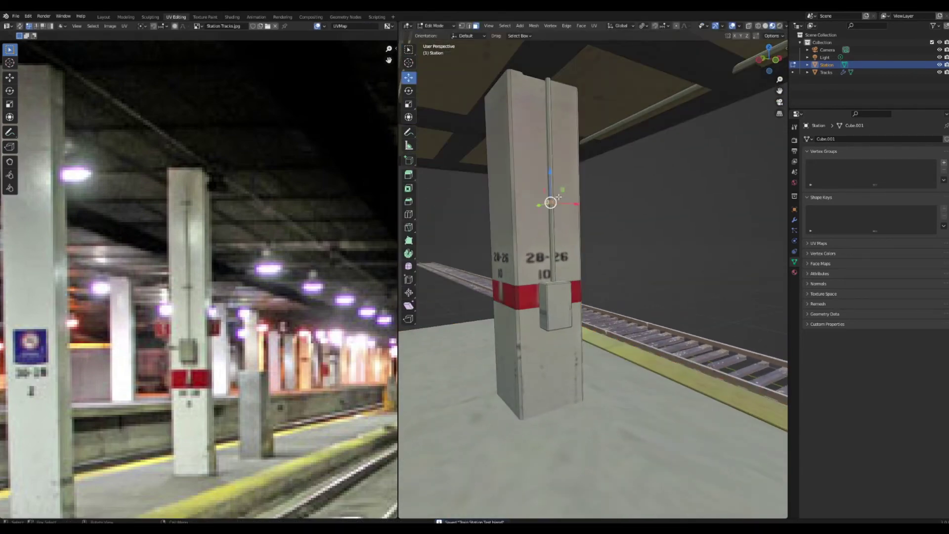
left_click(547, 201)
key("shift+d")
key("z")
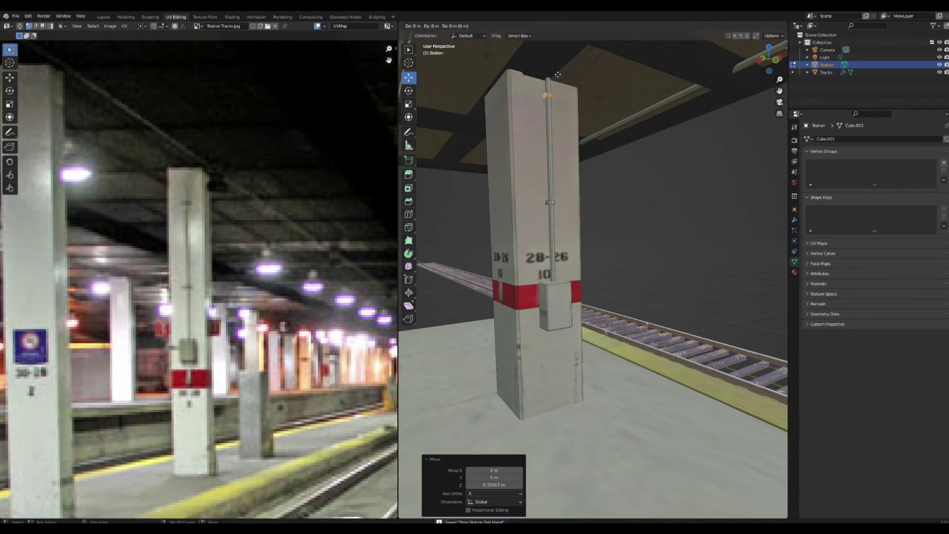
left_click(544, 243)
Step: Select the linked utility box, conduit and brackets, and duplicate them in place
scroll(543, 243, "down", 1)
middle_click_drag(544, 243, 568, 257)
key("l")
key("l")
key("l")
middle_click_drag(568, 136, 616, 181)
key("shift+d")
right_click(617, 181)
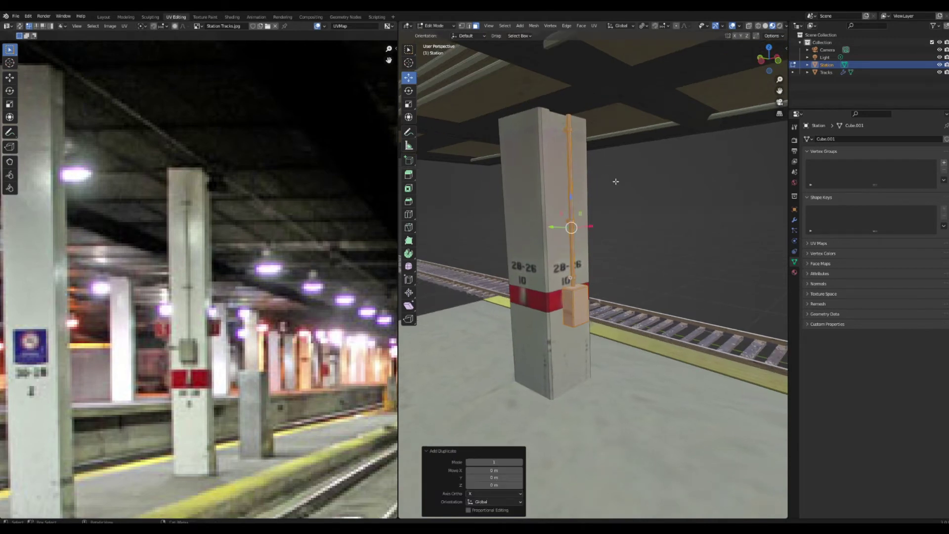
Step: Move the duplicated conduit assembly along X, then about 0.14 m along Y, to the pillar's adjacent side
key("g")
key("x")
left_click(589, 188)
middle_click_drag(557, 222, 598, 255)
key("g")
key("y")
left_click(562, 253)
Step: Rotate the duplicated conduit assembly -90° about Z to face the adjacent pillar side
type("rz")
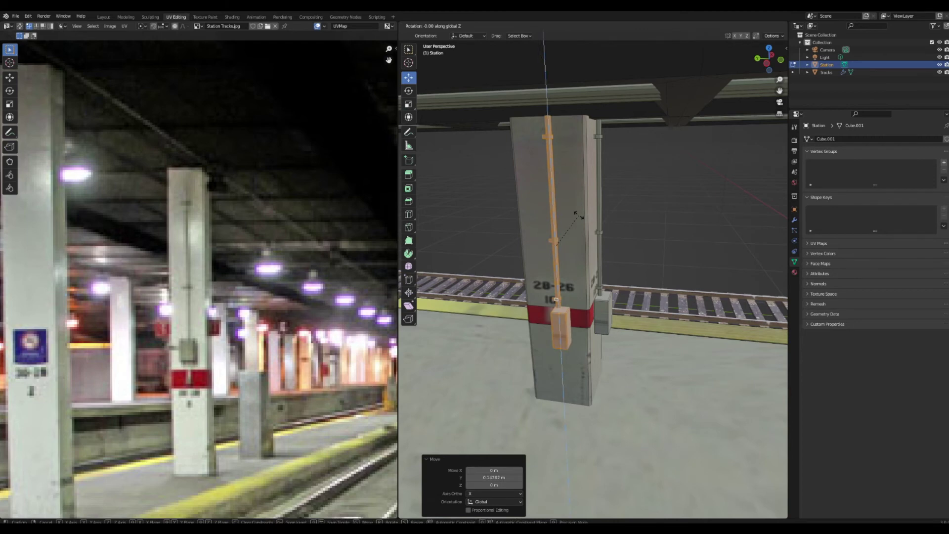
type("-90")
key("Return")
middle_click_drag(576, 213, 649, 242)
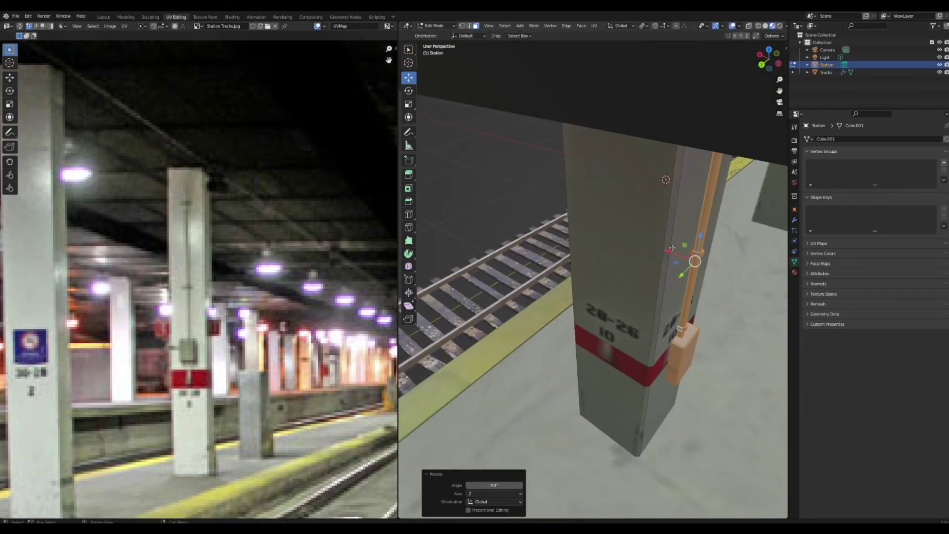
Step: Move the rotated conduit and utility box assembly along X to sit against the adjacent pillar face
key("g")
key("x")
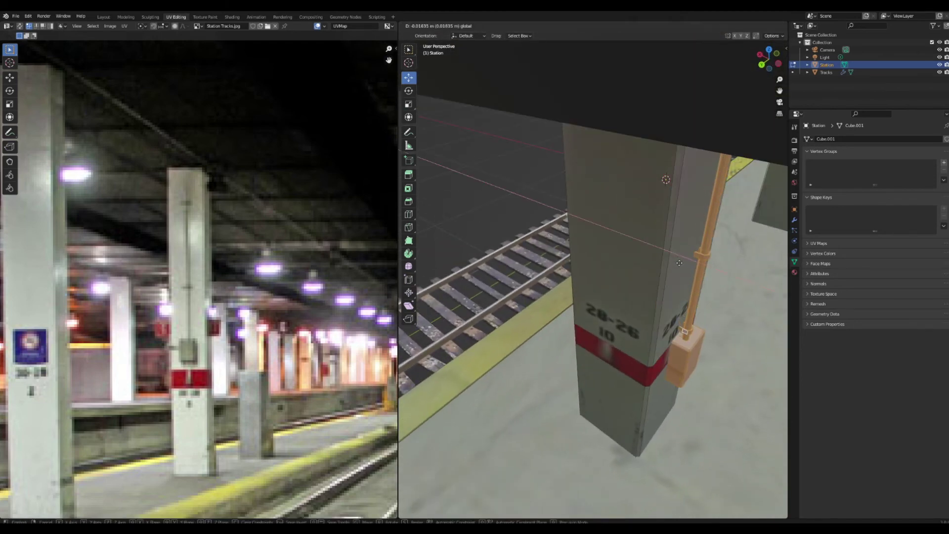
left_click(677, 258)
middle_click_drag(677, 258, 572, 225)
key("g")
key("x")
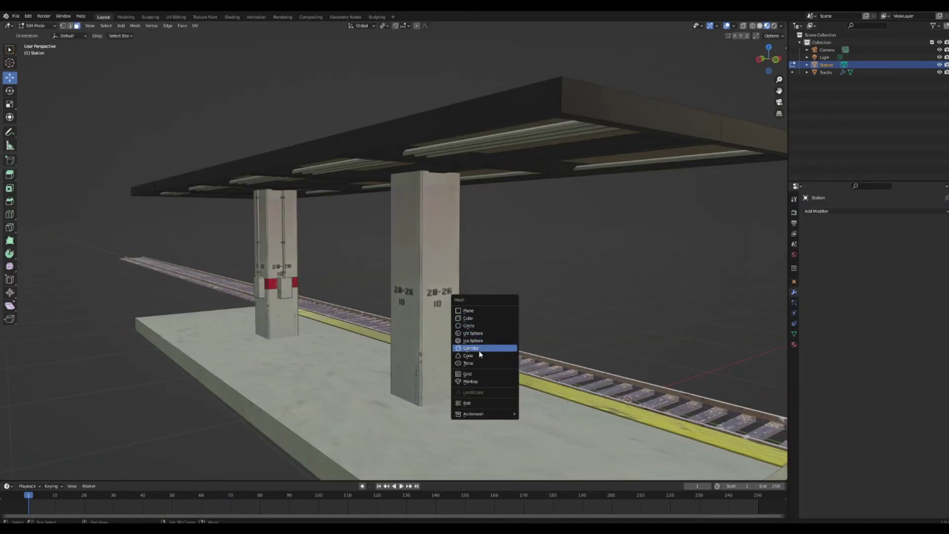
Step: Add a cylinder, scale it down, and position it just beneath the ceiling in front of the near pillar
left_click(480, 350)
scroll(532, 339, "down", 5)
key("s")
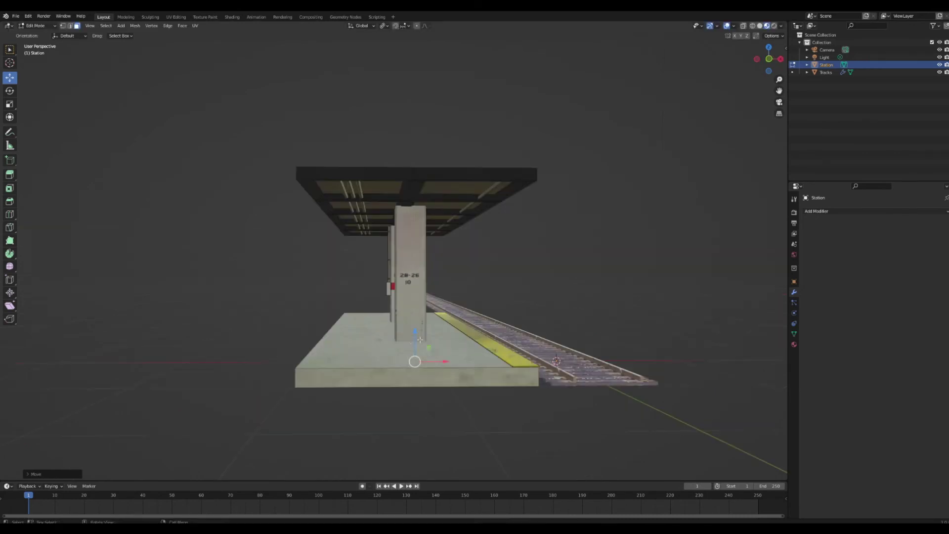
left_click_drag(413, 344, 413, 190)
scroll(419, 196, "up", 3)
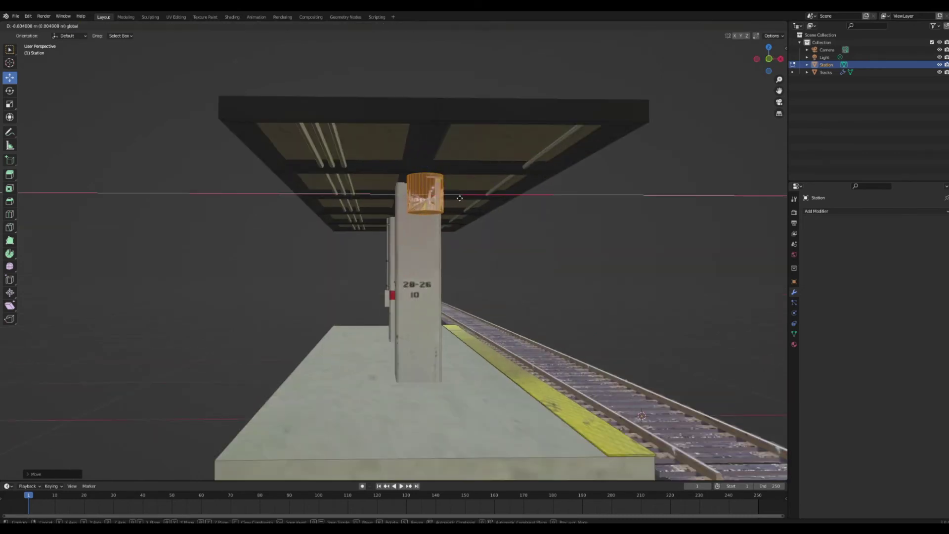
scroll(460, 197, "up", 4)
key("x")
left_click(431, 165)
left_click(440, 143)
key("x")
left_click(440, 144)
Step: Extrude the cylinder and scale the extruded loop to form the flared lower tier of a lampshade
scroll(419, 163, "up", 3)
left_click(416, 182, "alt")
middle_click_drag(443, 144, 442, 171)
key("e")
left_click(414, 192)
key("s")
left_click(419, 171)
Step: Extrude the top of the lampshade along its normals and scale it to about 0.41 to taper the upper tier
left_click_drag(468, 137, 468, 133)
key("alt+e")
left_click(482, 148)
left_click(502, 132)
key("s")
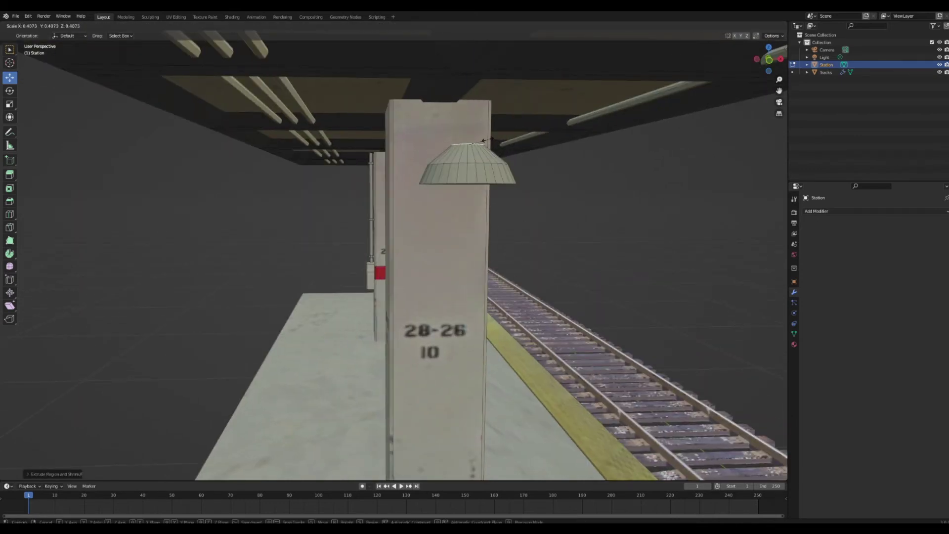
left_click(480, 135)
Step: Extrude a narrow neck above the lampshade, then widen and raise its end to form a collar
key("alt+s")
left_click(497, 134)
key("alt+e")
double_click(500, 134)
key("s")
left_click(517, 132)
left_click_drag(469, 122, 471, 80)
key("alt+e")
left_click(474, 117)
left_click(474, 117)
key("ctrl+z")
Step: Extrude and taper the top of the lamp's collar, then extrude a thin stem up towards the ceiling
key("alt+e")
double_click(473, 117)
key("s")
left_click(471, 109)
key("alt+e")
left_click(471, 109)
Step: Inset the lamp's bottom face, extrude it up inside the shade, and scale it to fit
middle_click_drag(440, 131, 435, 150)
left_click(424, 107)
key("i")
left_click(432, 150)
key("alt+e")
left_click(431, 150)
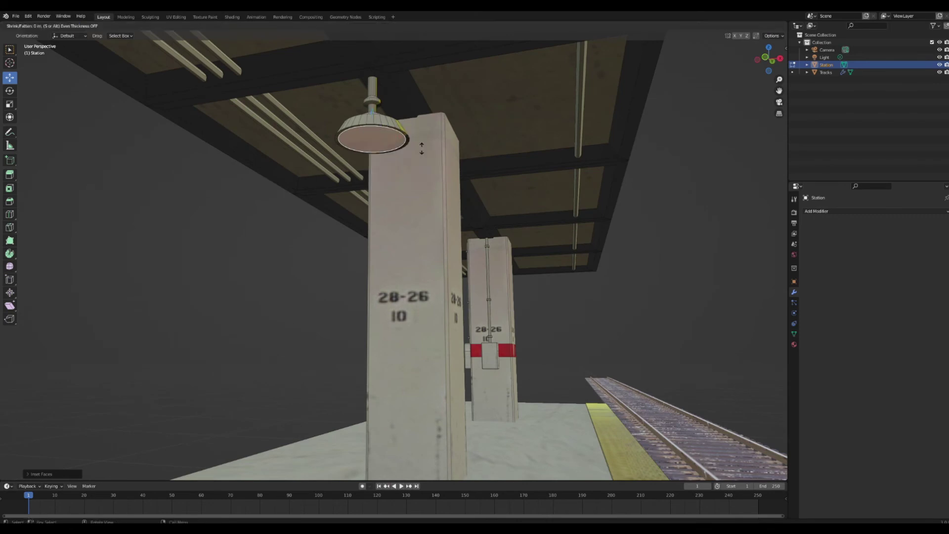
left_click_drag(373, 116, 374, 106)
key("s")
left_click(392, 113)
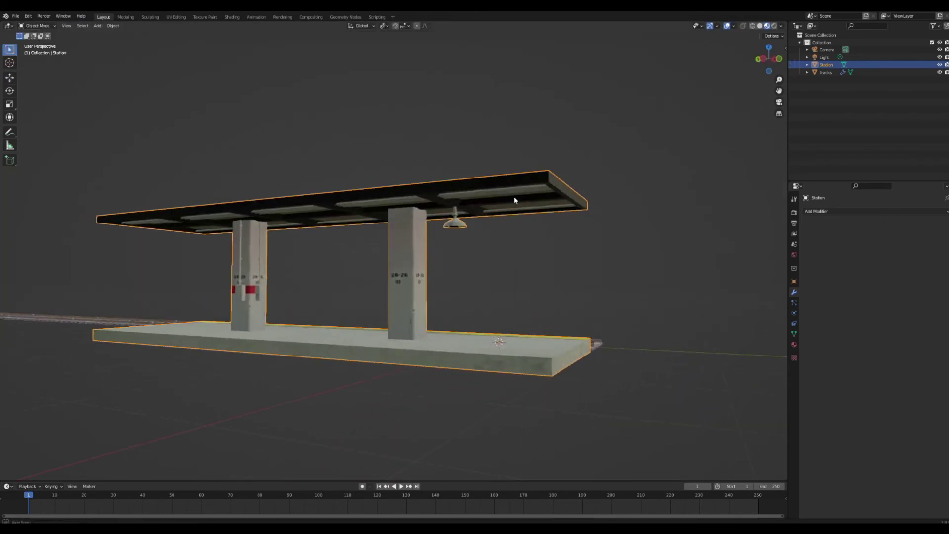
Step: Unwrap the lamp with Cube Projection and move its UV islands towards the station photo
middle_click_drag(514, 196, 459, 196)
scroll(470, 205, "up", 6)
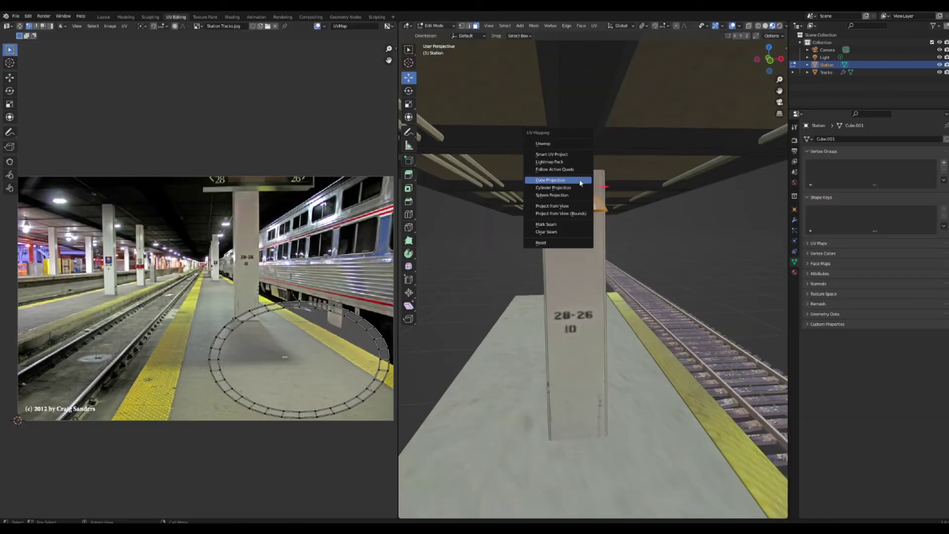
left_click(580, 184)
scroll(222, 285, "down", 10)
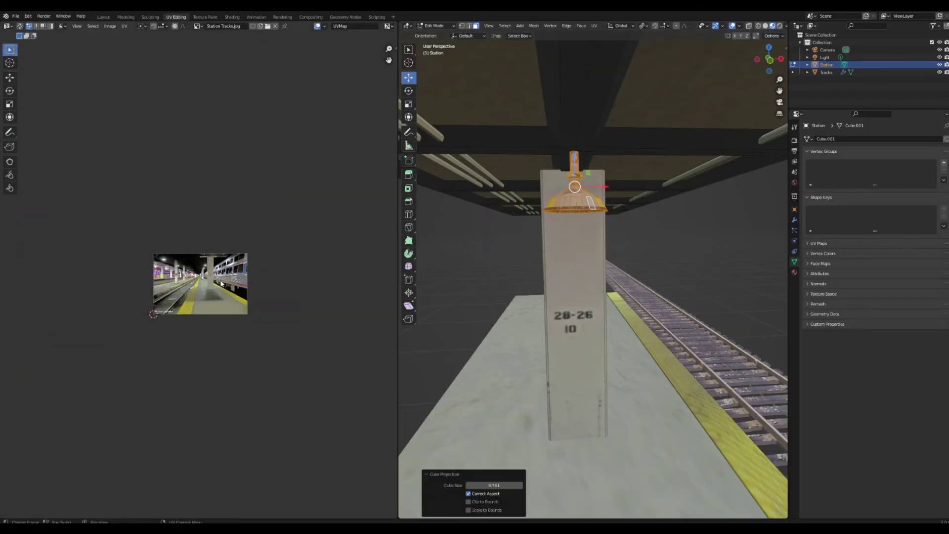
key("g")
key("x")
left_click(139, 231)
key("g")
left_click_drag(150, 168, 98, 317)
left_click(193, 344)
key("g")
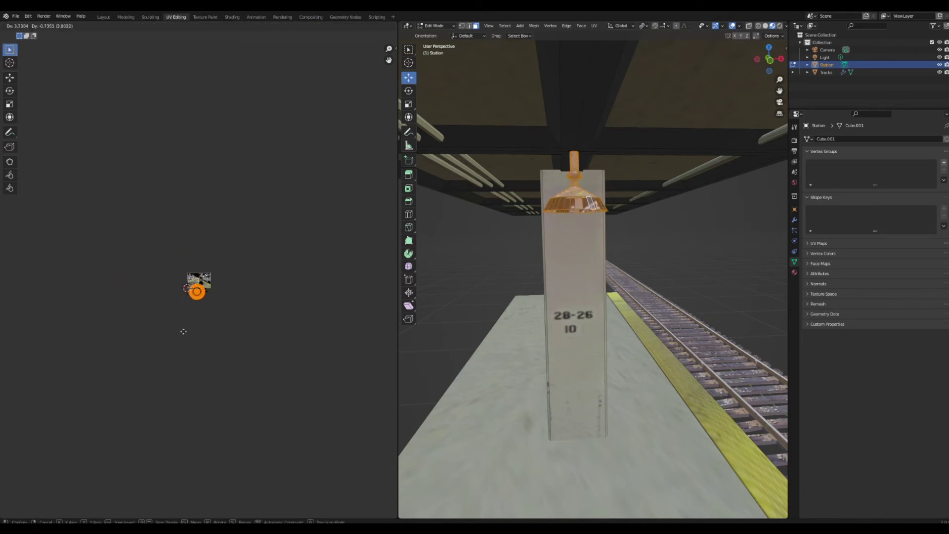
left_click(185, 331)
Step: Scale down the lamp's UVs and place them on the grey platform floor in the station photo
scroll(188, 333, "up", 9)
key("g")
left_click(291, 341)
key("s")
left_click(256, 341)
key("g")
left_click(272, 335)
left_click_drag(273, 405, 237, 267)
key("s")
left_click(236, 318)
key("g")
left_click(242, 324)
key("s")
left_click(237, 328)
Step: Select the edge loops around the lampshade's tiers, rim and collar, and bevel them
scroll(551, 218, "up", 3)
key("Tab")
scroll(551, 218, "down", 3)
middle_click_drag(551, 218, 555, 208)
scroll(597, 163, "up", 3)
key("Tab")
left_click(470, 25)
left_click(575, 172, "alt")
left_click(575, 143, "alt+shift")
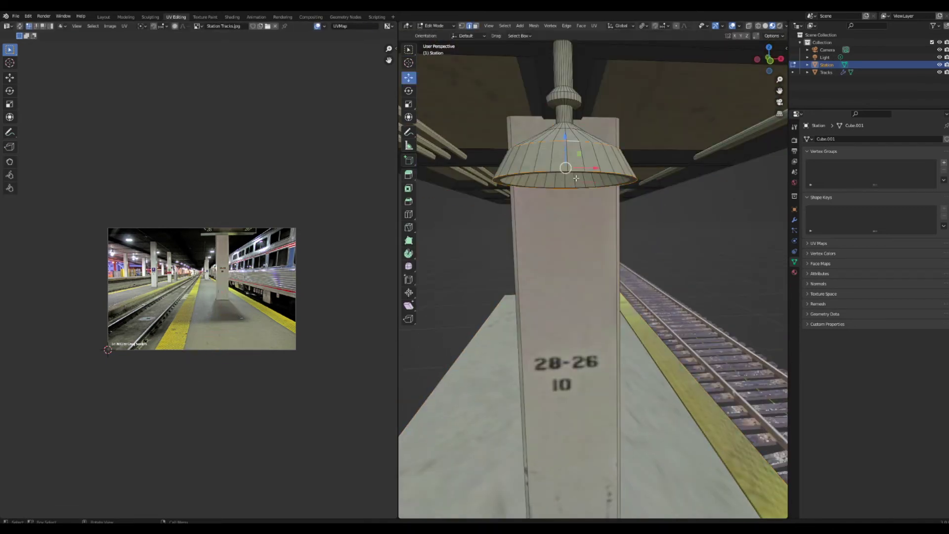
left_click(512, 181, "alt+shift")
left_click(524, 188, "alt+shift")
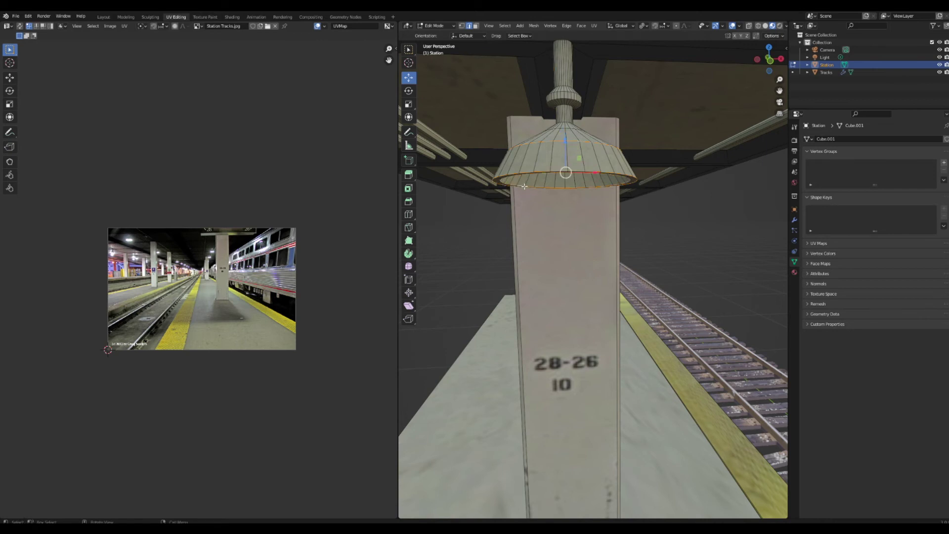
left_click(569, 94, "alt+shift")
key("ctrl+b")
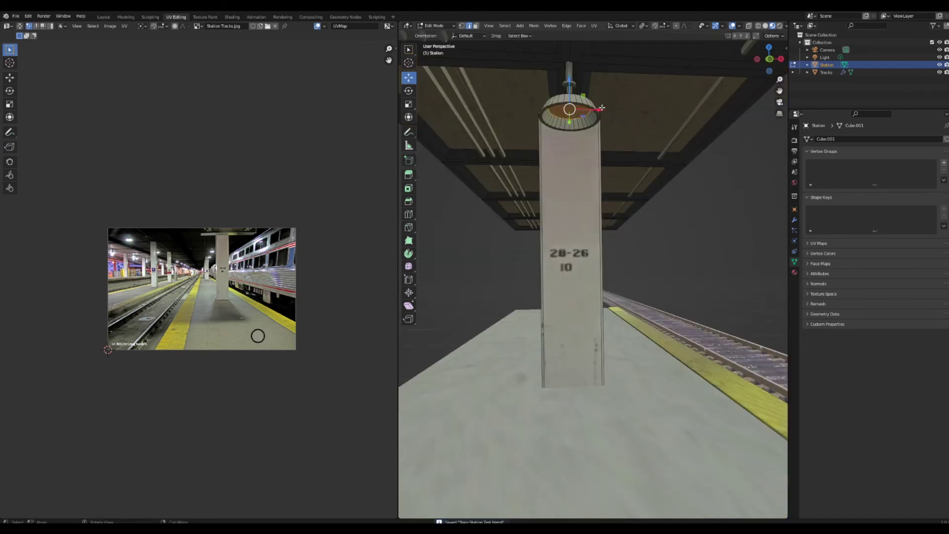
Step: Add a second material slot to the station with a new material named Light for the lamp's inner face
left_click(795, 272)
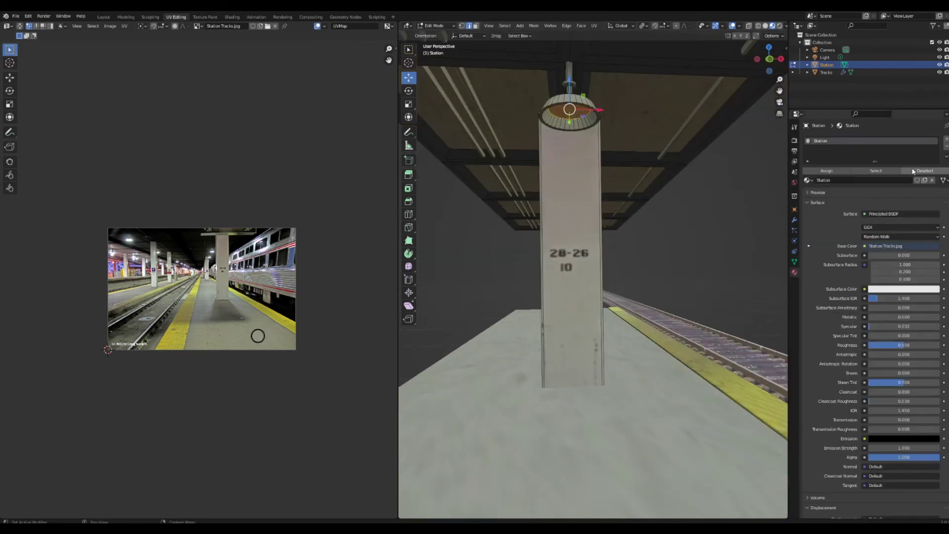
left_click(946, 140)
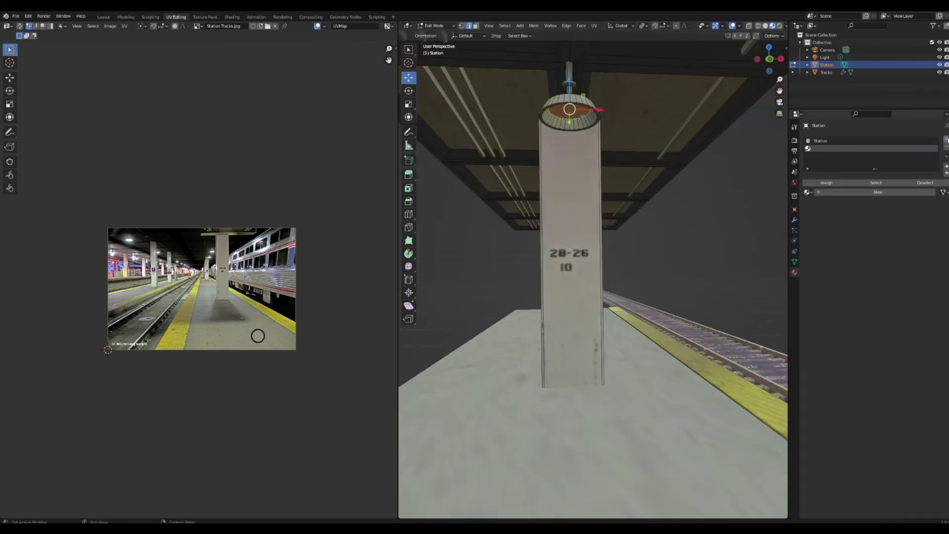
left_click(846, 192)
left_click(871, 192)
type("Light")
key("Return")
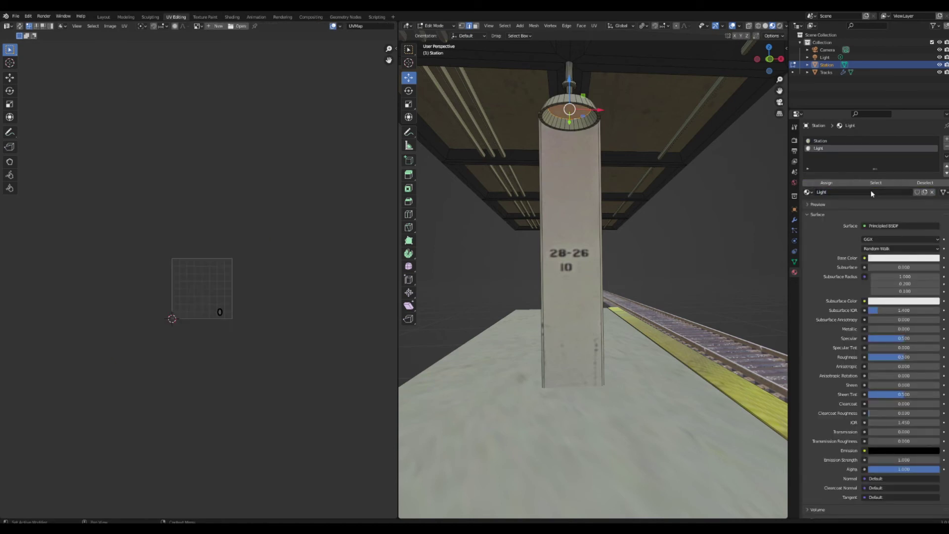
Step: Give the Light material an Emission surface with a warm yellow colour and a strength of 20
left_click(886, 226)
left_click(866, 276)
left_click(898, 240)
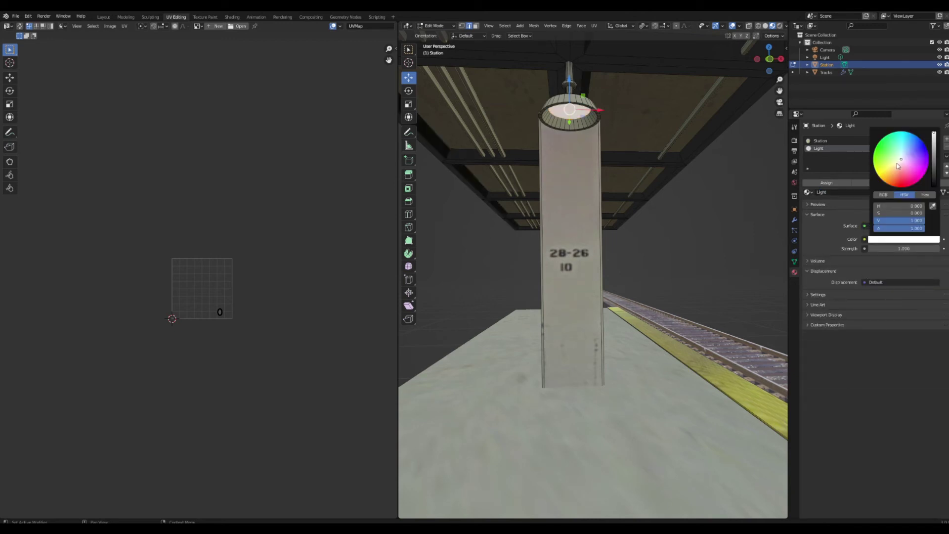
left_click(898, 165)
left_click(902, 249)
type("2")
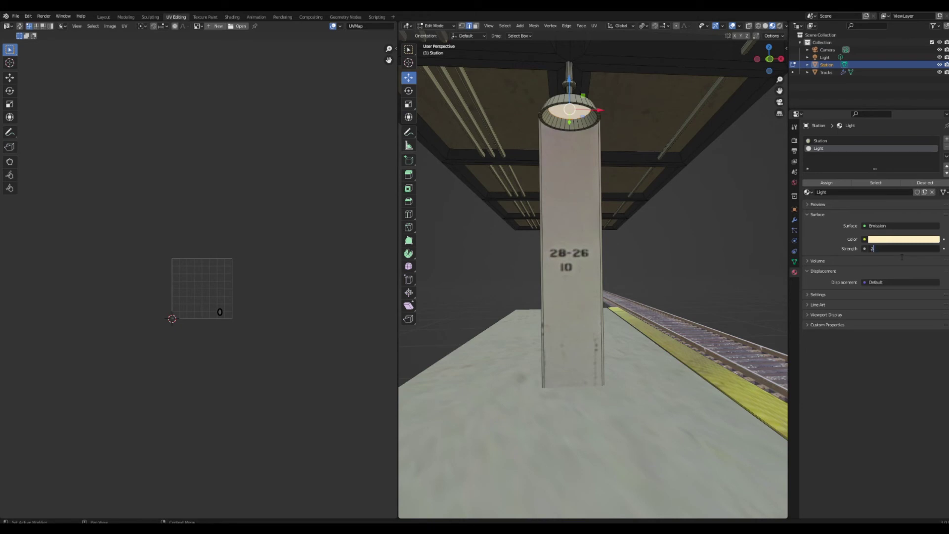
type("0")
key("Return")
Step: Preview the scene in rendered shading and refine the warm emission colour of the Light material
left_click(780, 28)
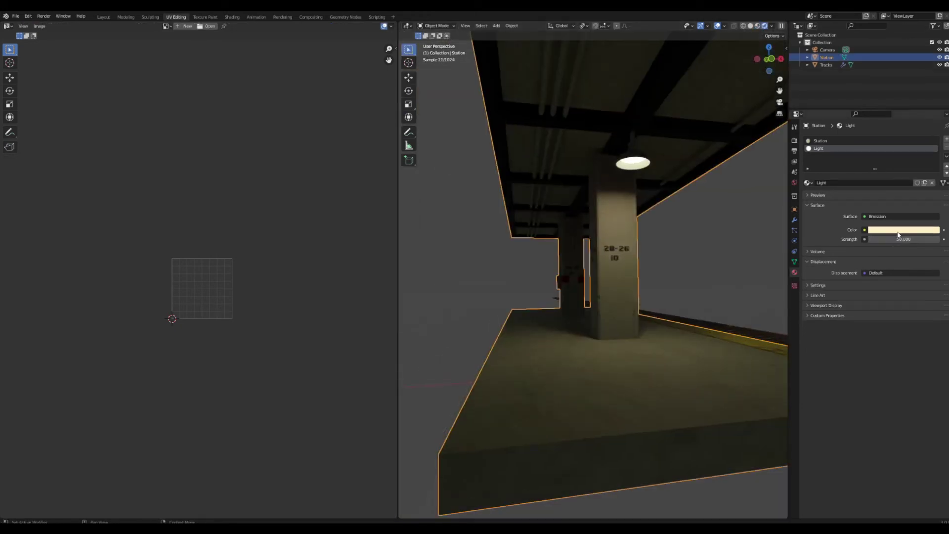
left_click(899, 235)
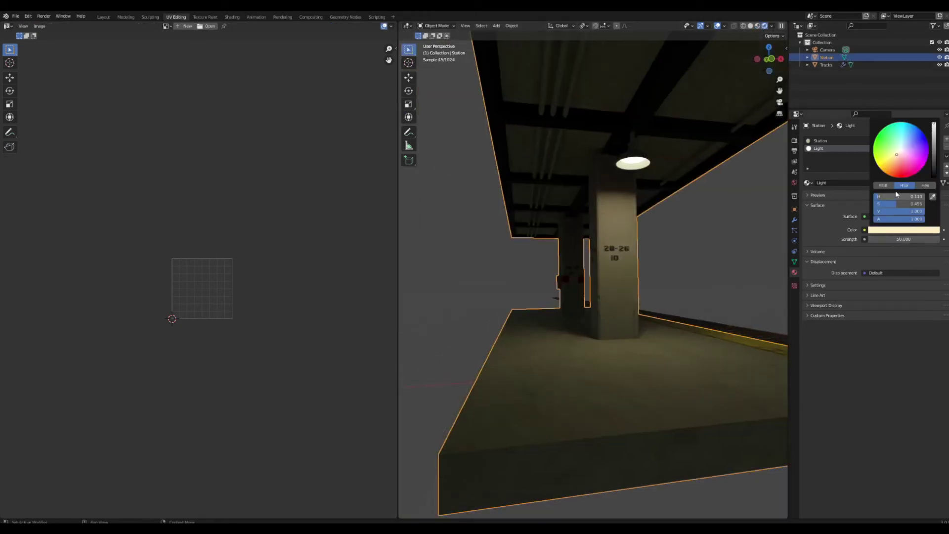
left_click(896, 161)
Step: Duplicate the lamp along Y to the matching position beside the second pillar
scroll(571, 268, "down", 4)
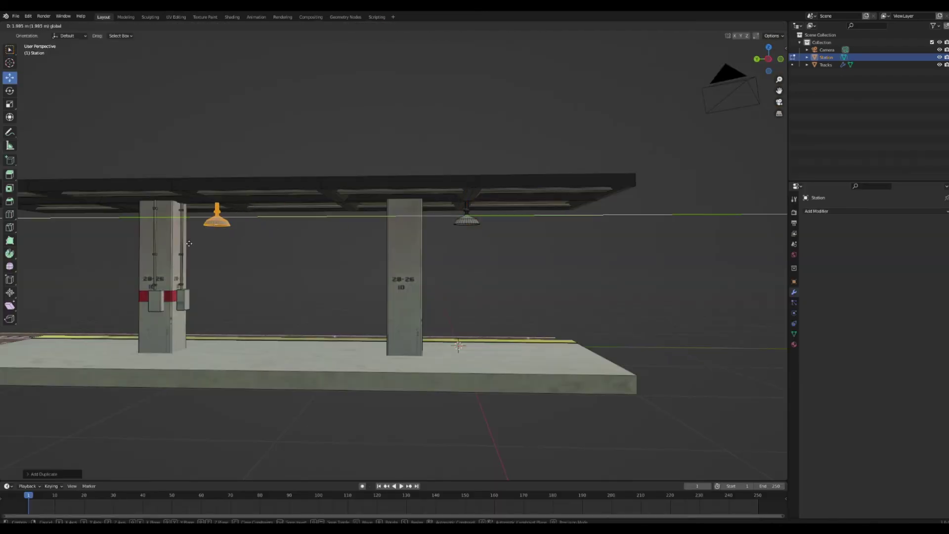
left_click(189, 244)
mouse_move(188, 244)
middle_mouse_down()
mouse_move(226, 238)
mouse_move(202, 234)
middle_mouse_up()
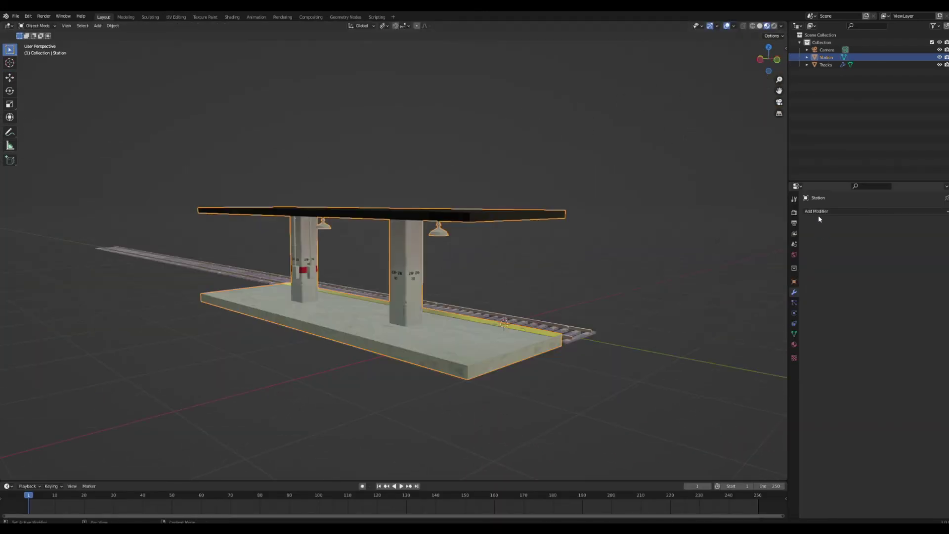
Step: Add an Array modifier to the station with relative offset factors X 0 and Y 1 and a count of 3
left_click(819, 212)
left_click(806, 234)
middle_click_drag(668, 239, 557, 257)
left_click(900, 267)
type("0")
key("Tab")
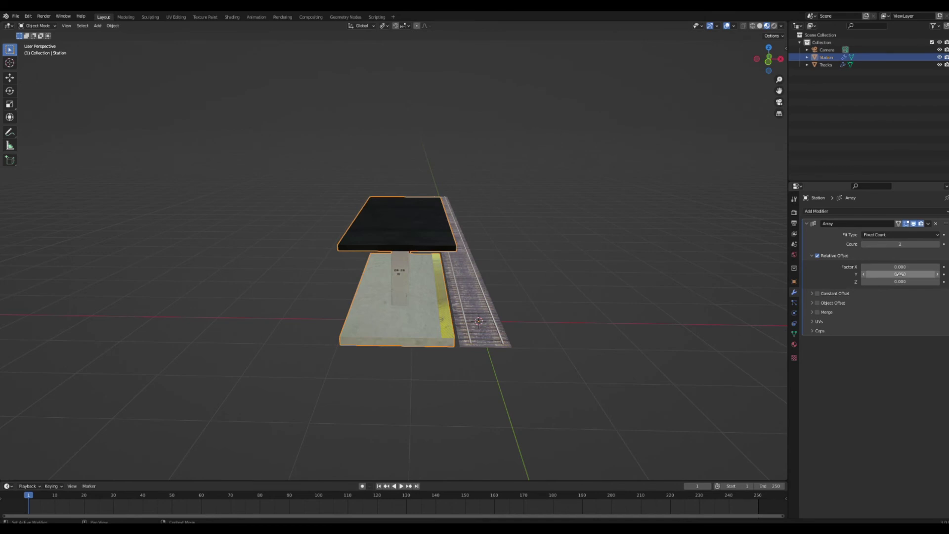
type("1")
key("Return")
middle_click_drag(535, 259, 445, 254)
left_click(937, 245)
Step: Duplicate the platform's top face, move the copy along X under the track, and lower it as the ground
scroll(587, 254, "up", 1)
mouse_move(587, 254)
middle_mouse_down()
mouse_move(551, 236)
mouse_move(591, 236)
middle_mouse_up()
scroll(551, 235, "up", 3)
scroll(593, 241, "up", 2)
middle_click_drag(787, 99, 588, 217)
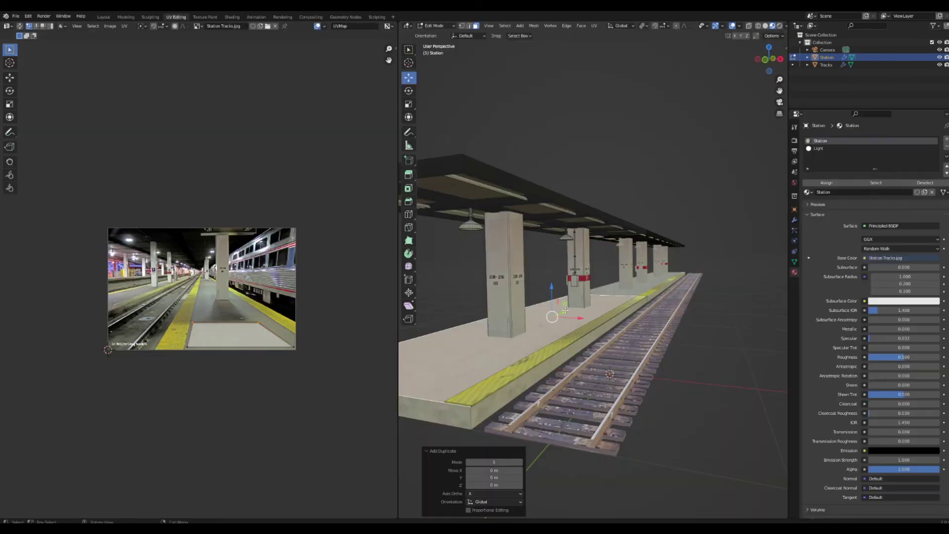
key("g")
key("x")
left_click(677, 297)
left_click_drag(676, 295, 675, 310)
middle_click_drag(678, 307, 693, 304)
left_click_drag(780, 91, 754, 51)
middle_click_drag(693, 267, 695, 274)
left_click_drag(679, 270, 682, 277)
Step: Extrude the long edge between platform and track, shift it vertically about 0.03 m, and extrude again along X
left_click(468, 26)
left_click(580, 279)
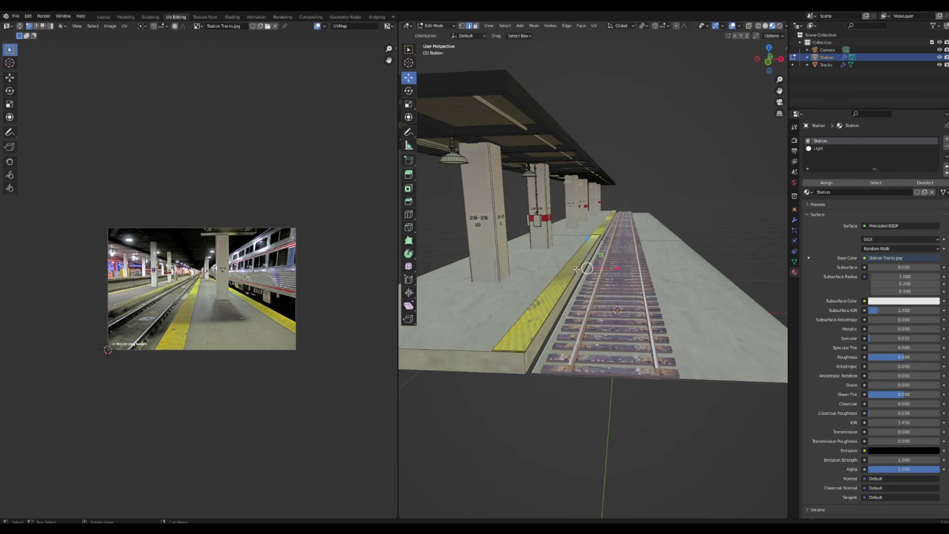
key("e")
right_click(577, 269)
left_click_drag(587, 252, 608, 266)
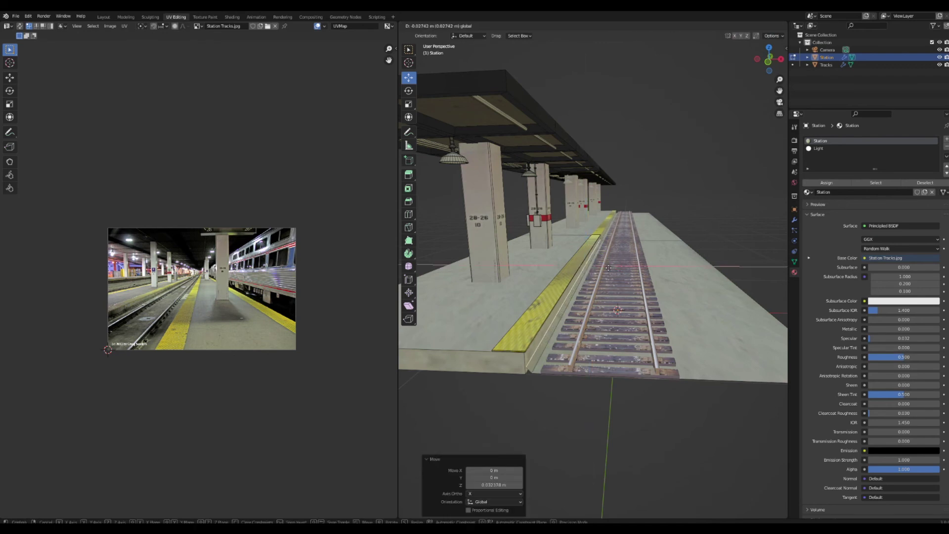
key("e")
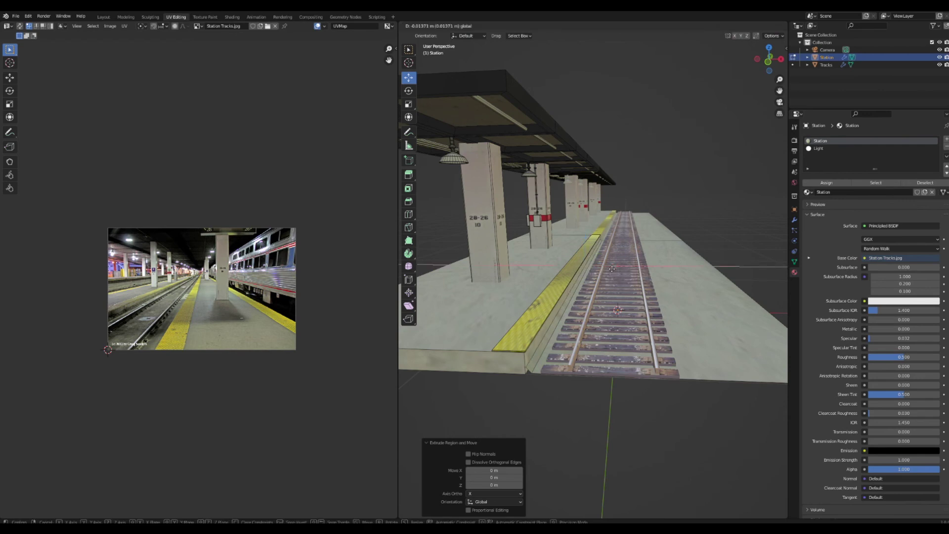
left_click(611, 271)
Step: Move the outer edge of the ground strip about 0.49 m along X towards the track
key("Tab")
key("Tab")
key("e")
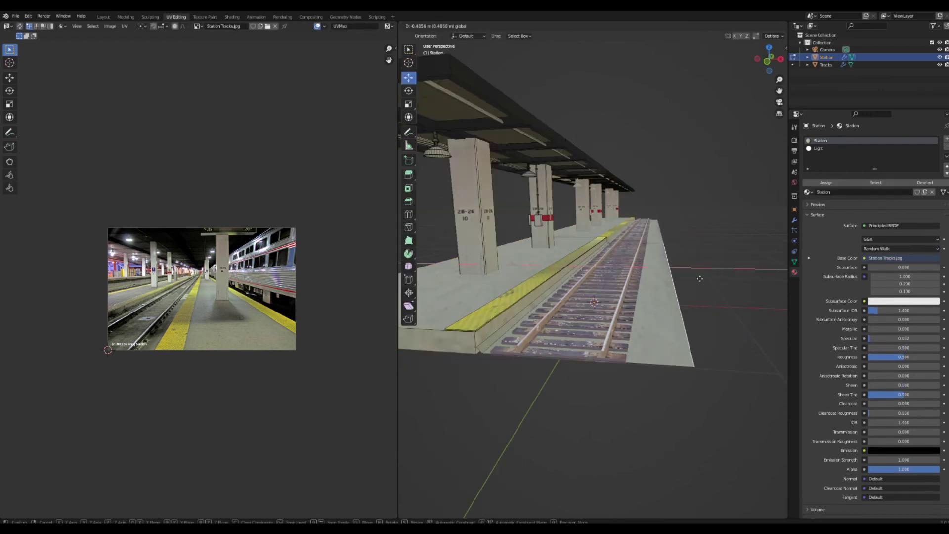
left_click(698, 280)
key("Tab")
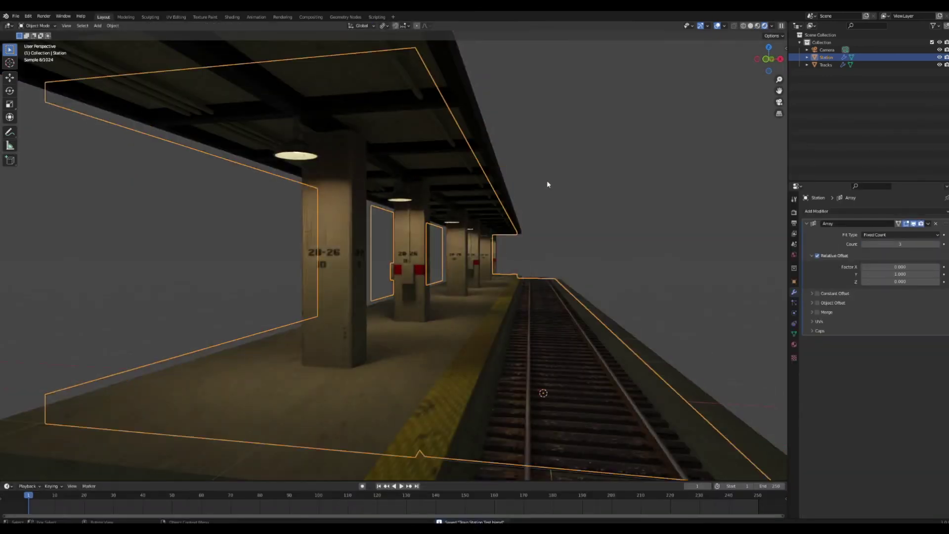
Step: Frame the whole platform and track from a low corner angle and align the active camera to this view
key("ctrl+z")
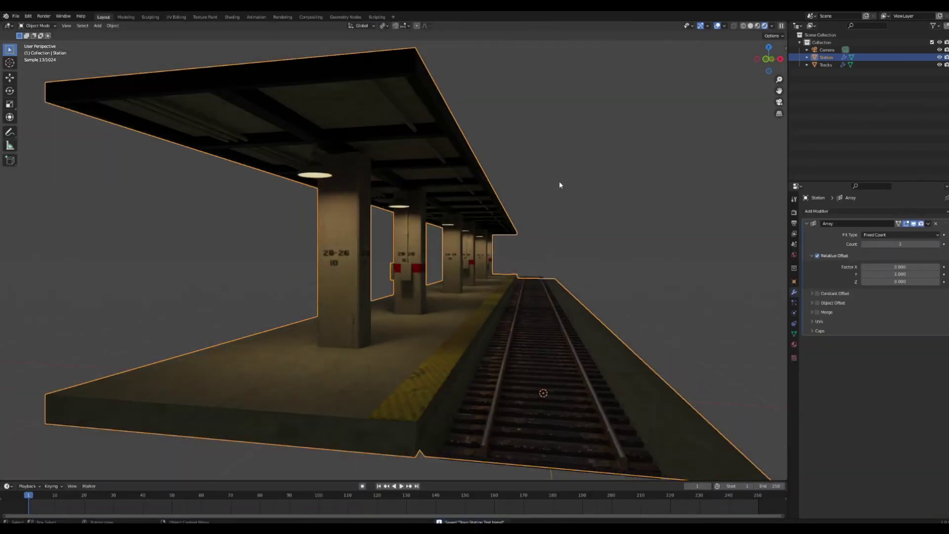
middle_click_drag(561, 185, 546, 182)
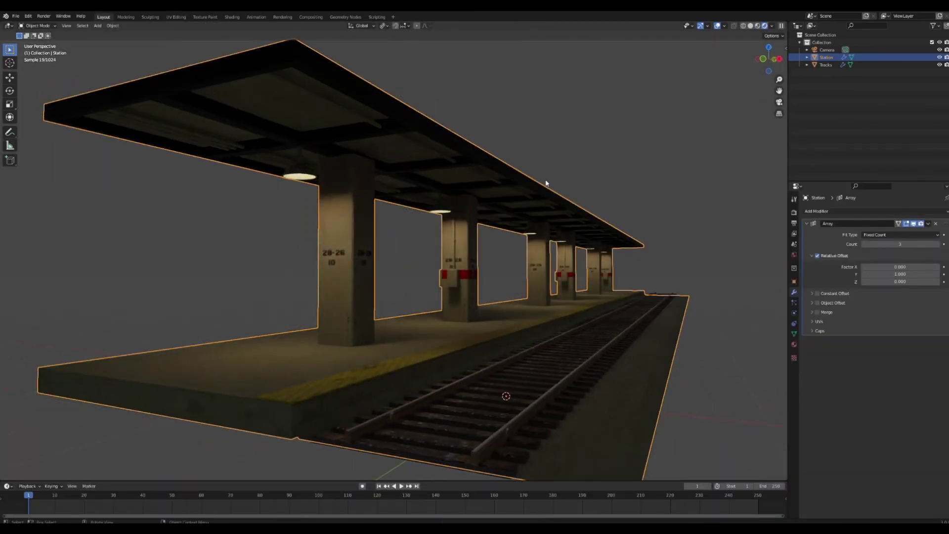
scroll(541, 180, "down", 1)
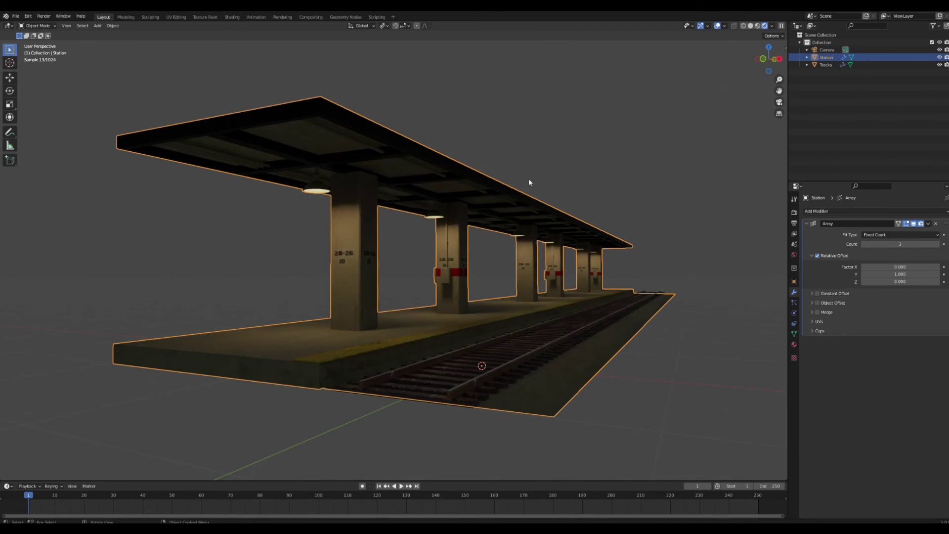
scroll(505, 197, "down", 2)
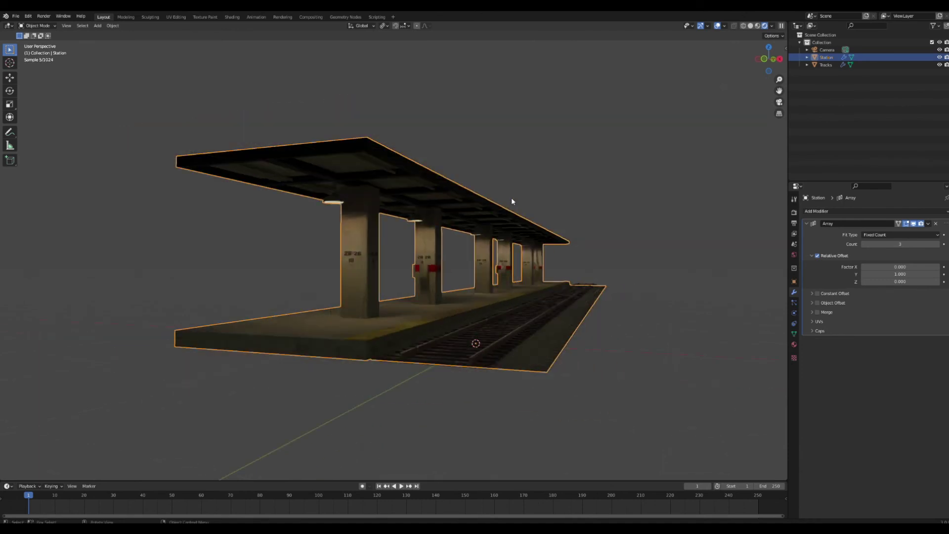
key("F3")
type("align camera")
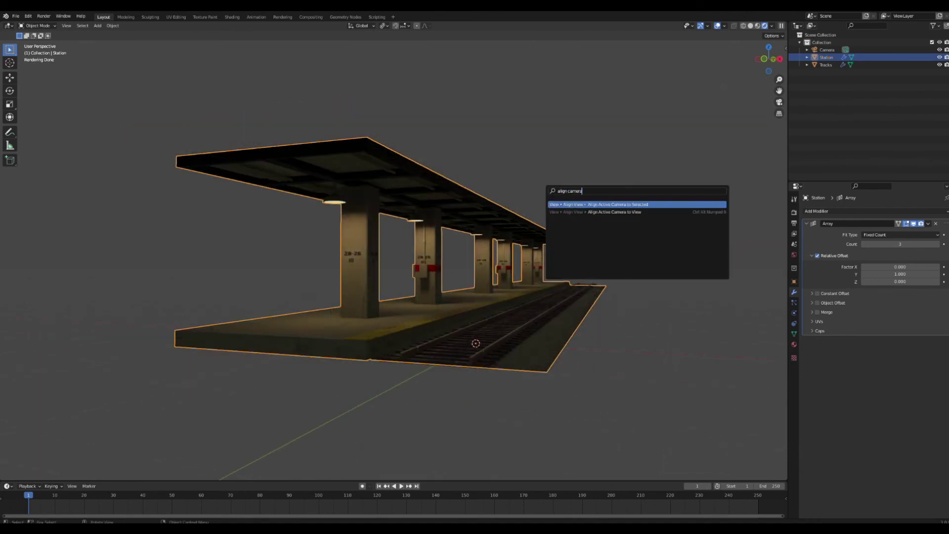
key("Down")
key("Return")
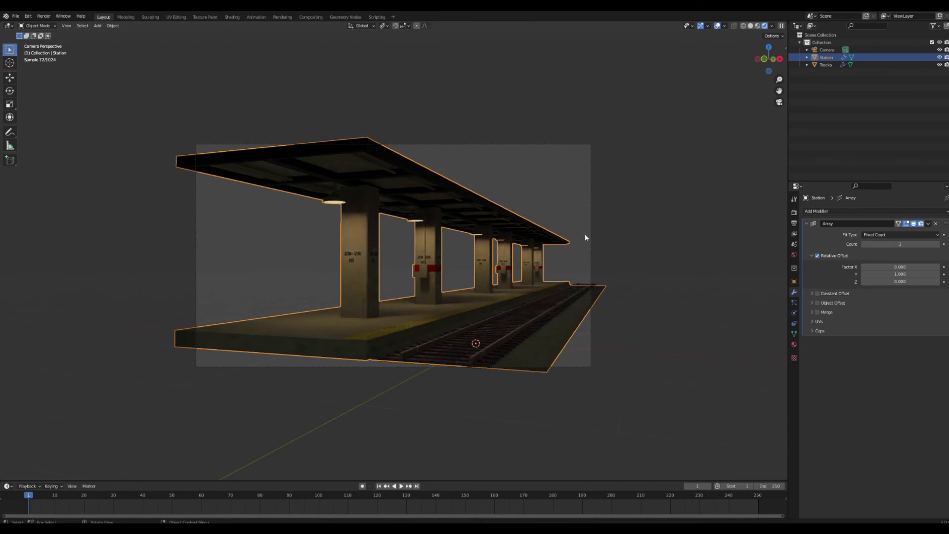
Step: Render the station from the camera view and enable compositing nodes for the scene
left_click(43, 17)
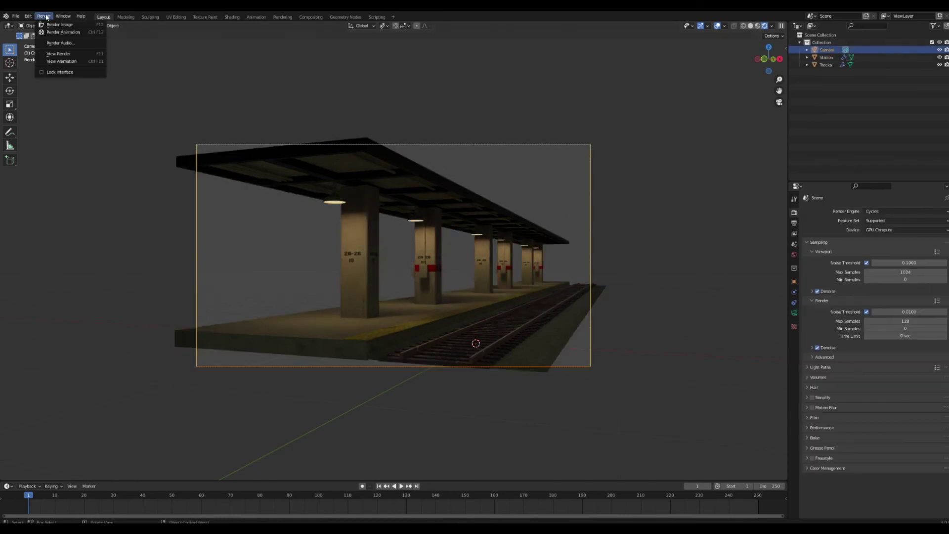
left_click(59, 25)
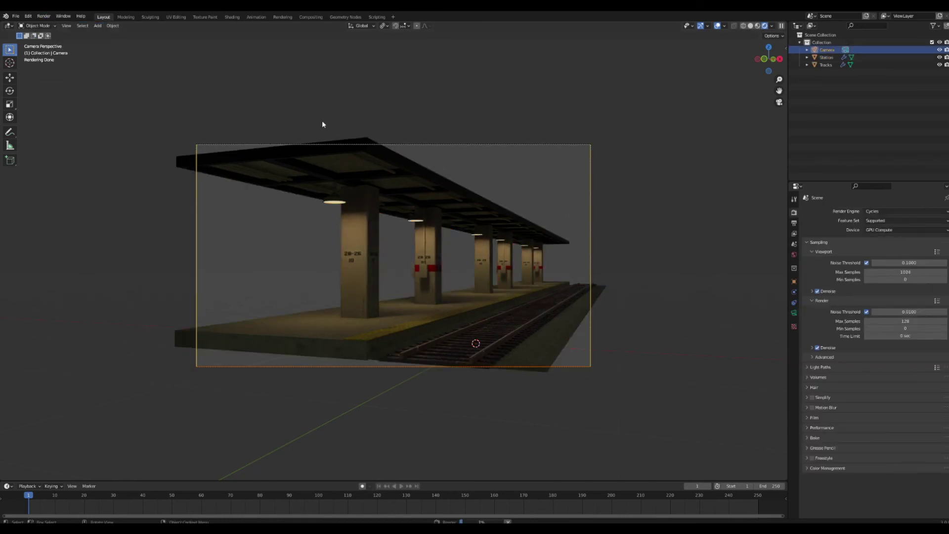
left_click(311, 17)
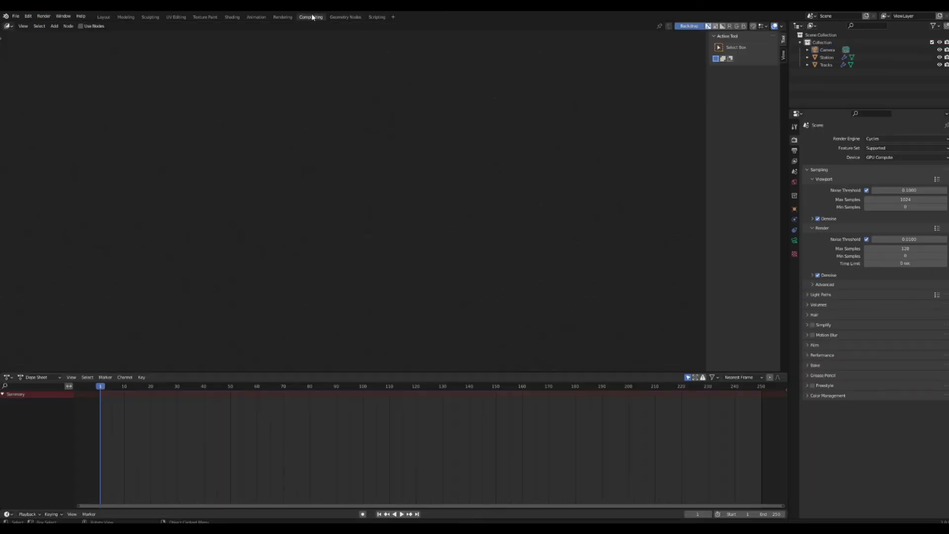
left_click(84, 26)
scroll(290, 109, "down", 1)
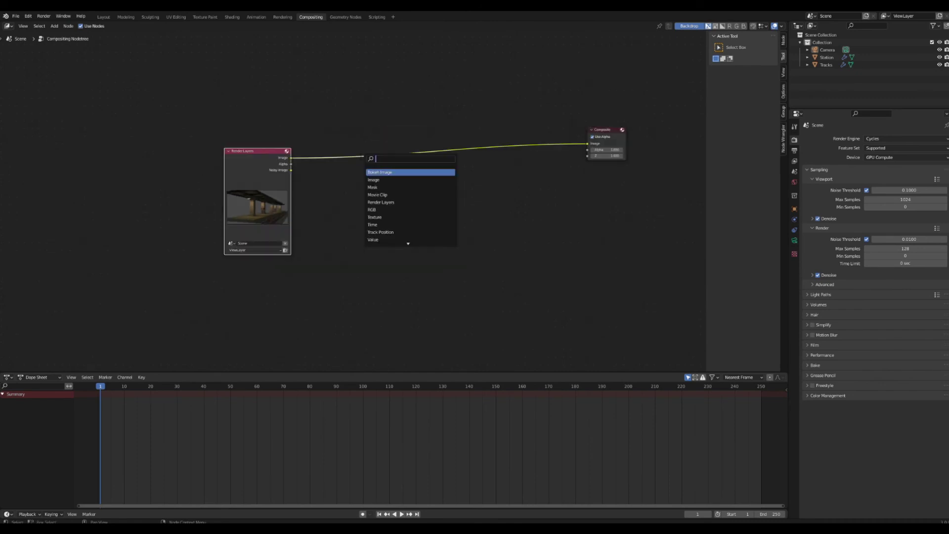
Step: Insert a Glare node after Render Layers, duplicate it further along the link, and set the copy to Fog Glow
type("gla")
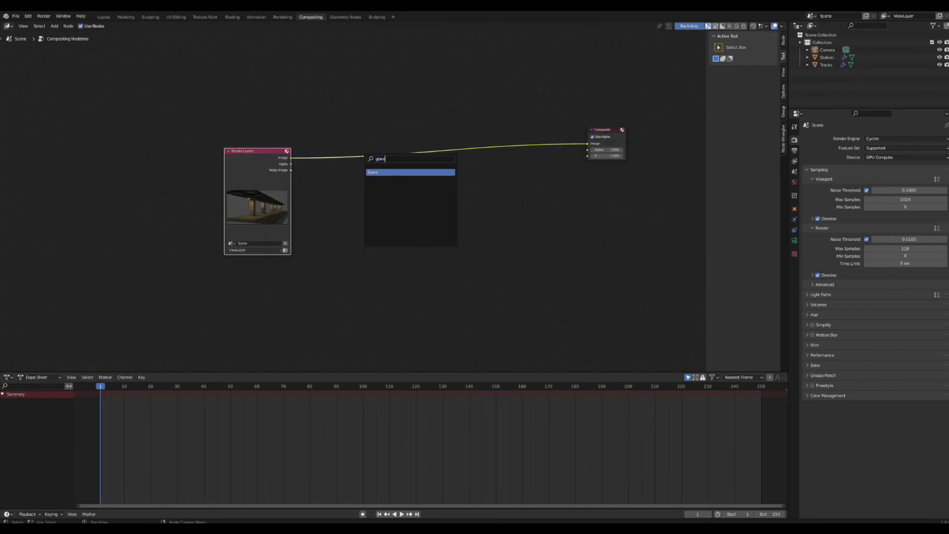
type("re")
left_click(404, 172)
left_click(298, 153)
key("shift+d")
left_click(351, 147)
left_click(358, 159)
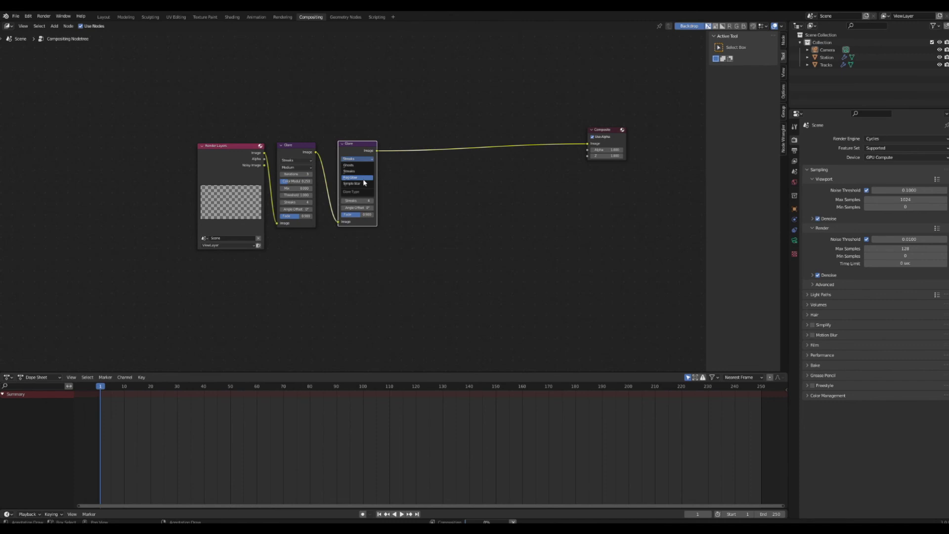
left_click(358, 178)
Step: Raise the Streaks glare's color modulation and set its angle offset to 45°
left_click_drag(284, 181, 306, 182)
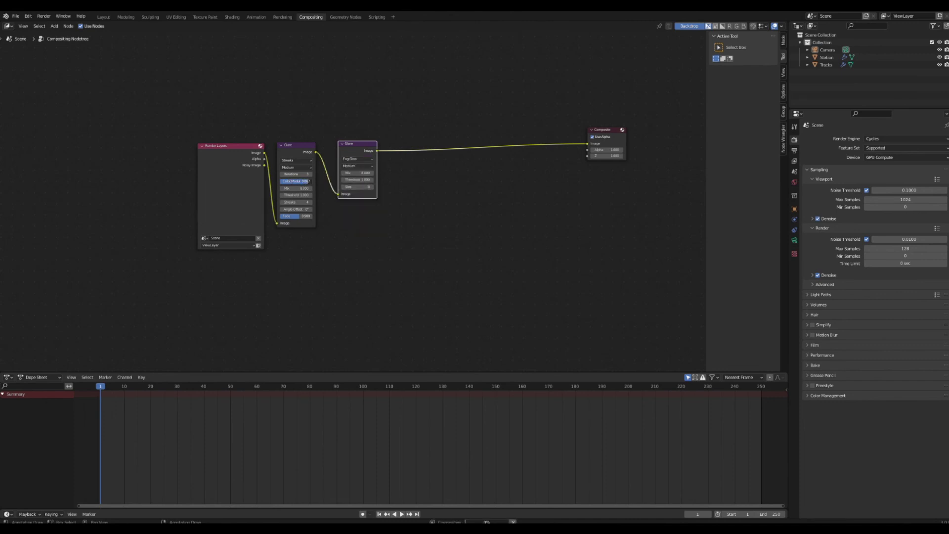
scroll(288, 216, "up", 2)
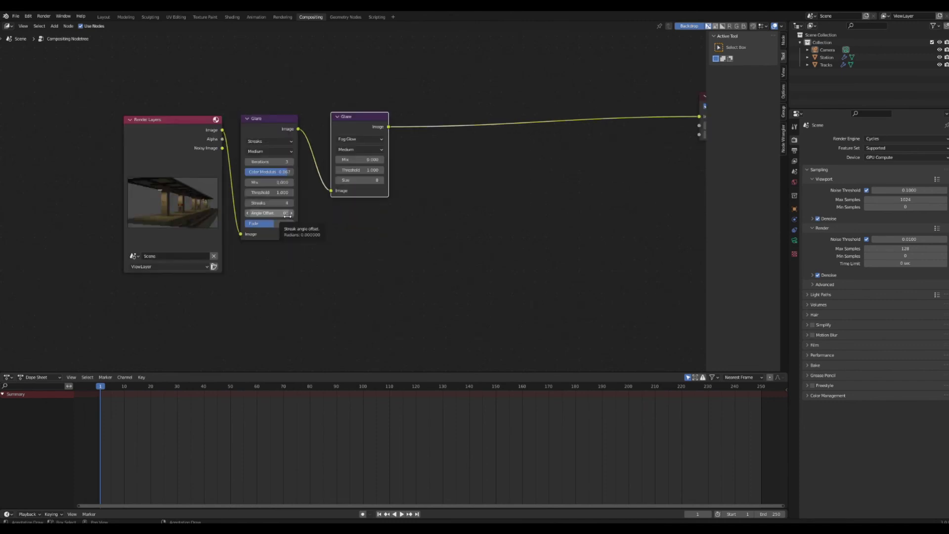
left_click(288, 216)
type("45")
key("Return")
key("Home")
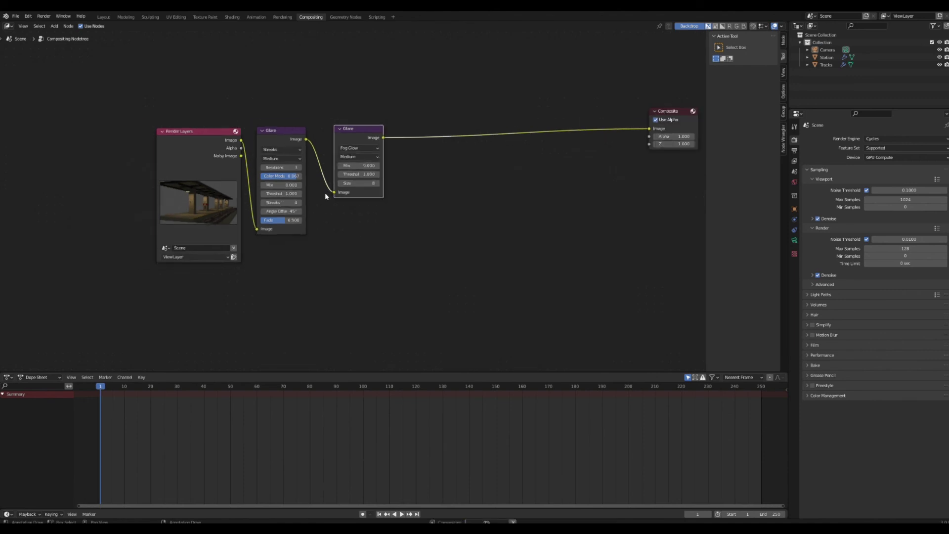
Step: Insert a Lens Distortion node after the Fog Glow glare, with Projector enabled and dispersion set to 0.3
key("shift+a")
type("lens")
key("Return")
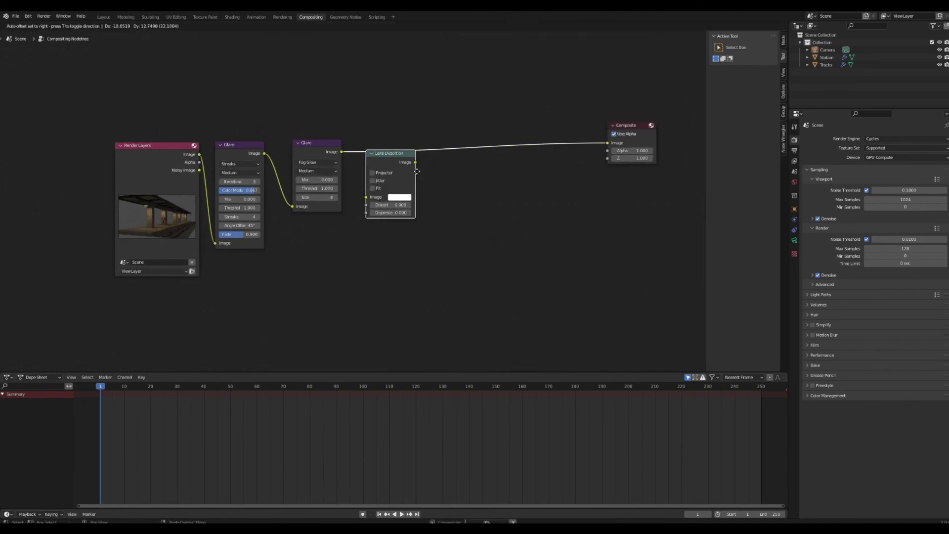
left_click(403, 157)
left_click(383, 167)
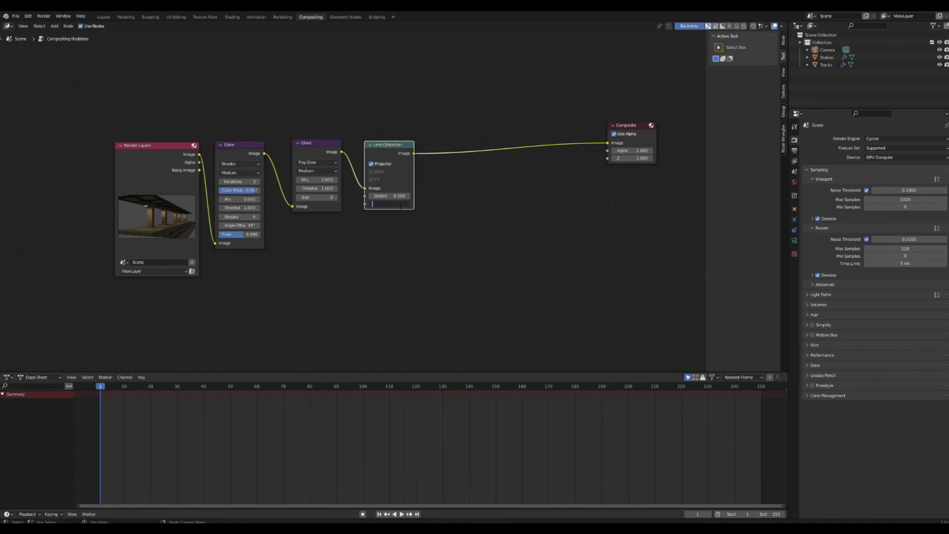
key("Return")
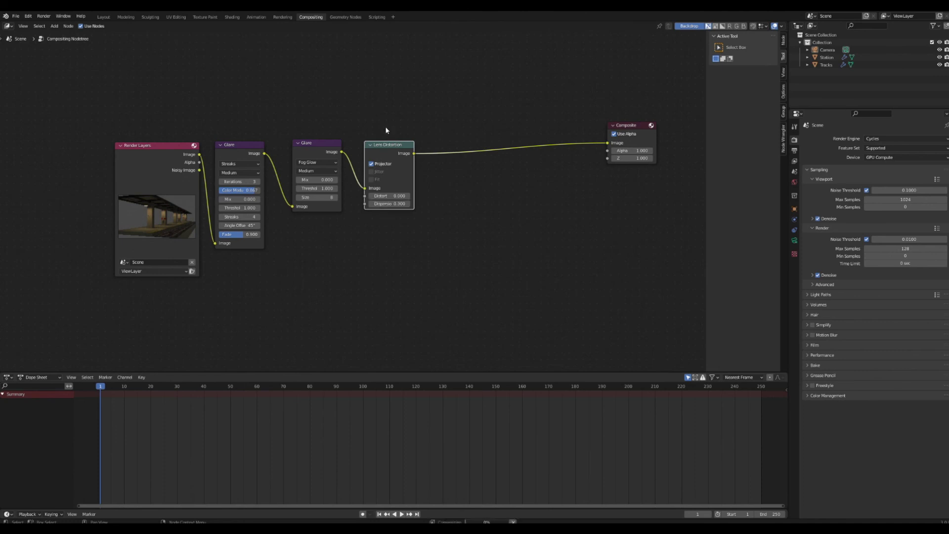
Step: Duplicate the Lens Distortion node onto the output link, switch the copy from Projector to Fit, and set distortion and dispersion to 0.02
key("shift+d")
left_click(448, 165)
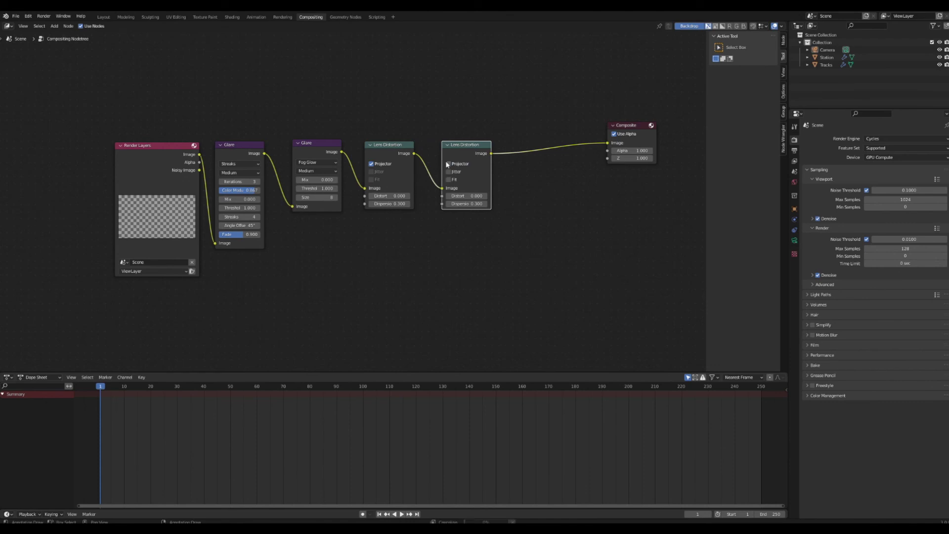
left_click_drag(465, 148, 456, 144)
double_click(465, 193)
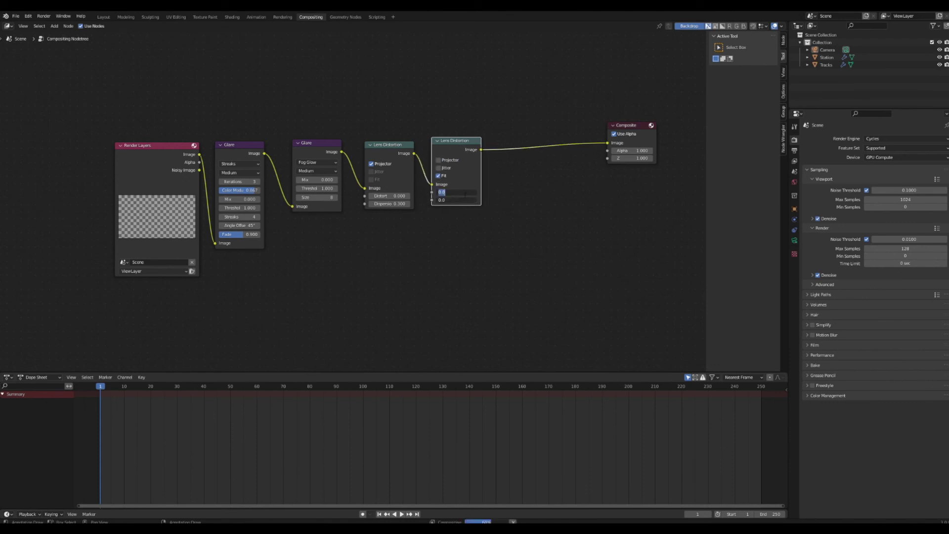
key("Return")
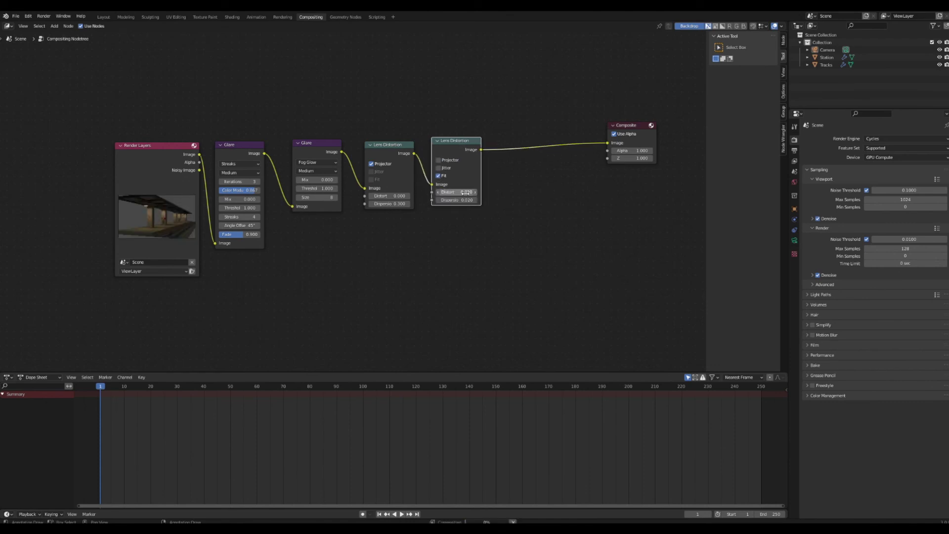
Step: Space the Composite node out, connect a Viewer to the second Lens Distortion node, and place it above Composite
scroll(329, 177, "down", 2)
left_click_drag(439, 167, 478, 172)
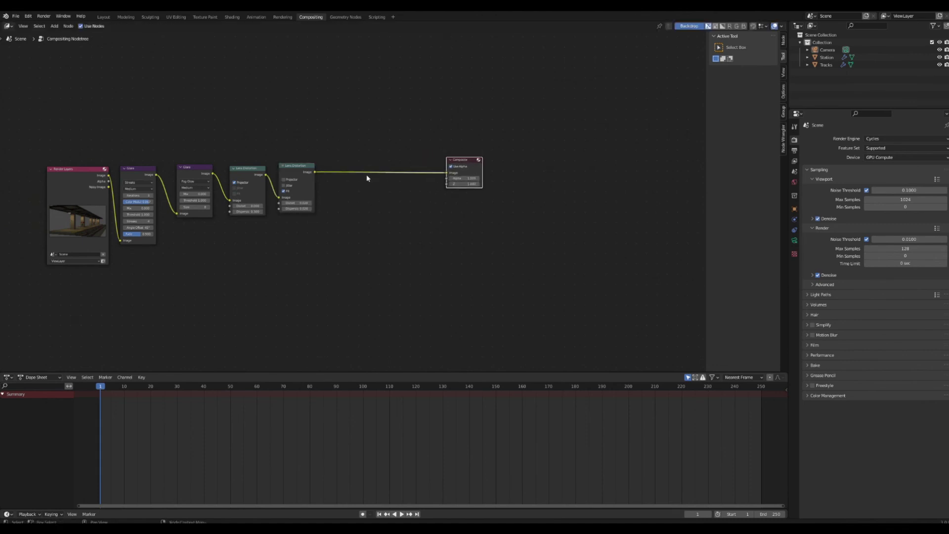
left_click(300, 170, "ctrl+shift")
left_click_drag(358, 173, 471, 124)
left_click(298, 171)
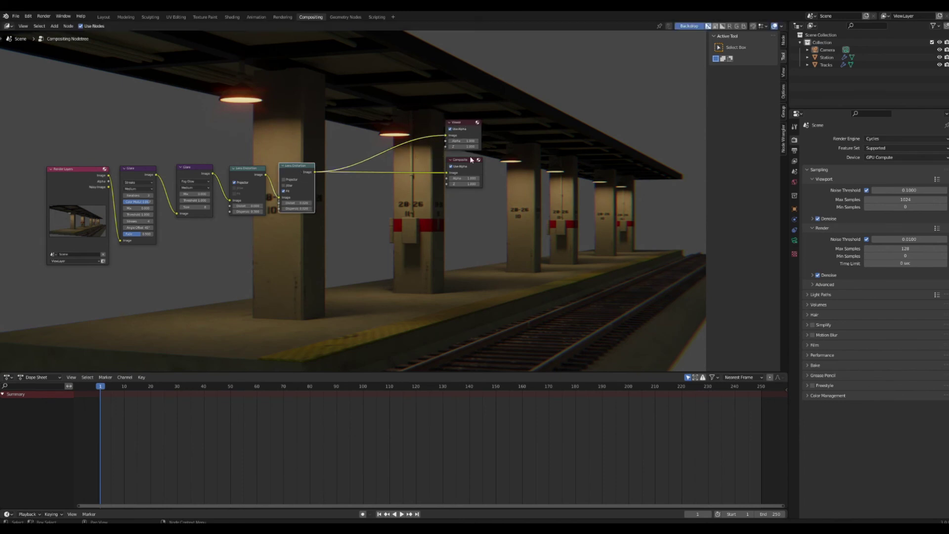
left_click_drag(475, 131, 481, 138)
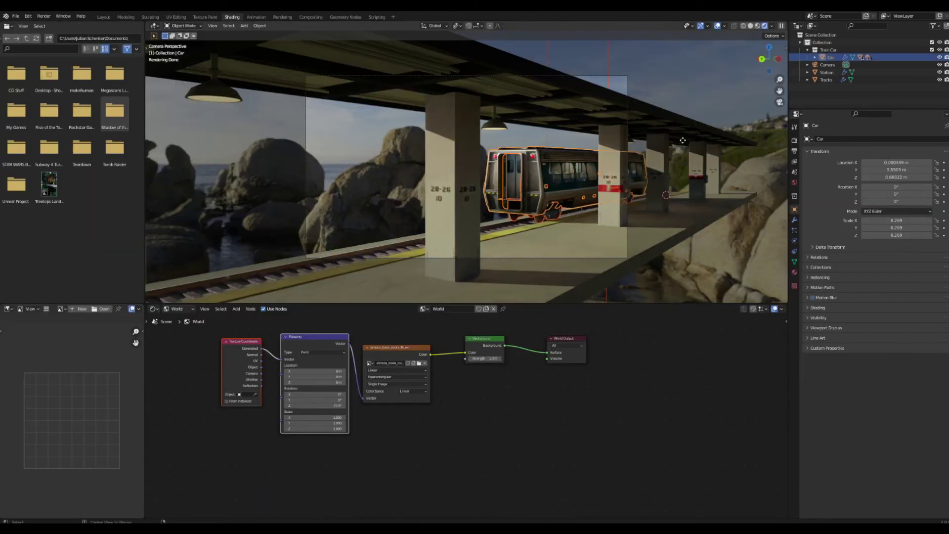
Step: Create a linked duplicate of the train car about 4.6 m along Y, closely lined up with the first car
key("alt+d")
key("y")
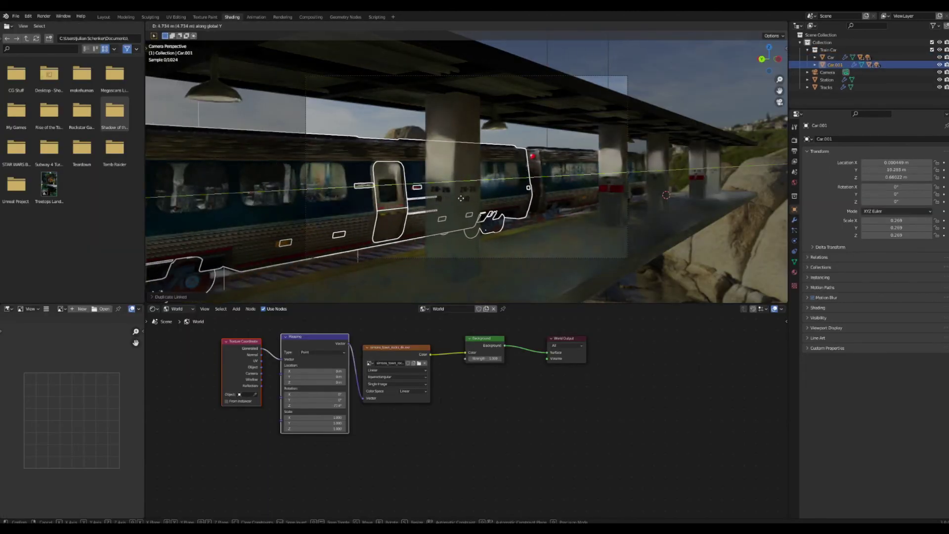
left_click(502, 189)
middle_click_drag(502, 189, 466, 191)
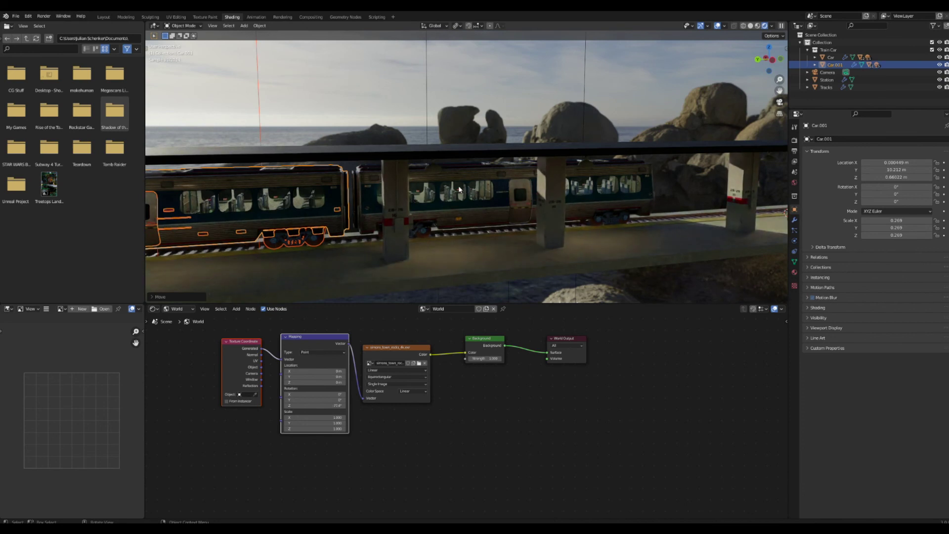
key("g")
key("y")
left_click(464, 190)
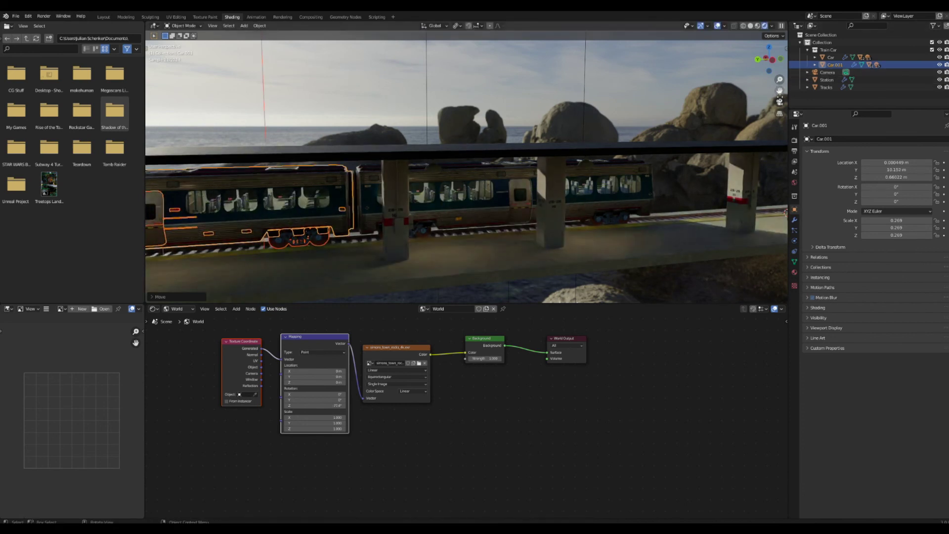
Step: Save the file and render the train station image from the camera view
key("KP_0")
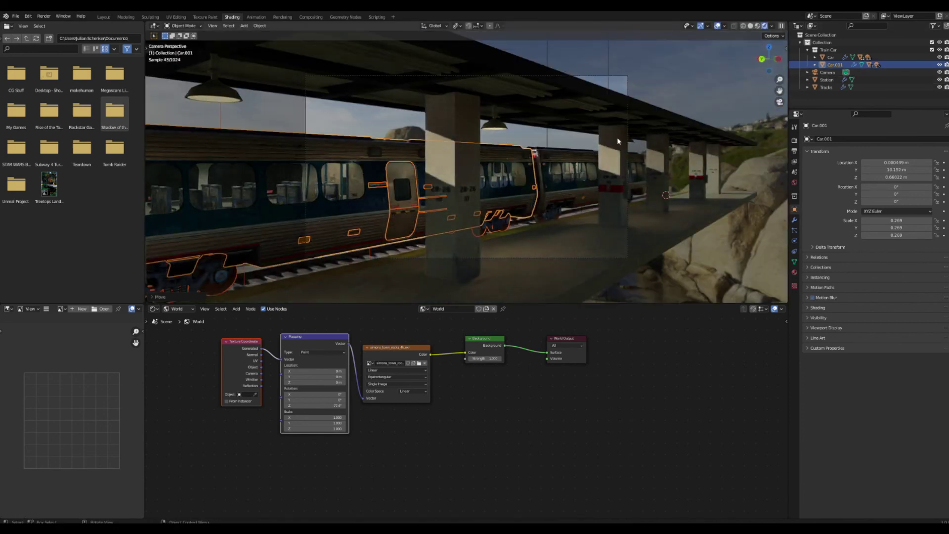
key("ctrl+s")
left_click(308, 113)
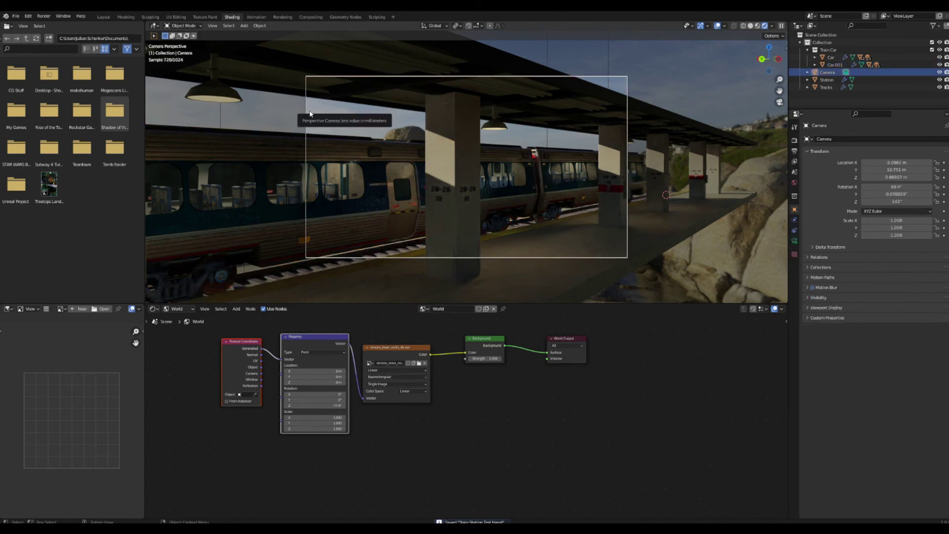
left_click(43, 16)
left_click(55, 23)
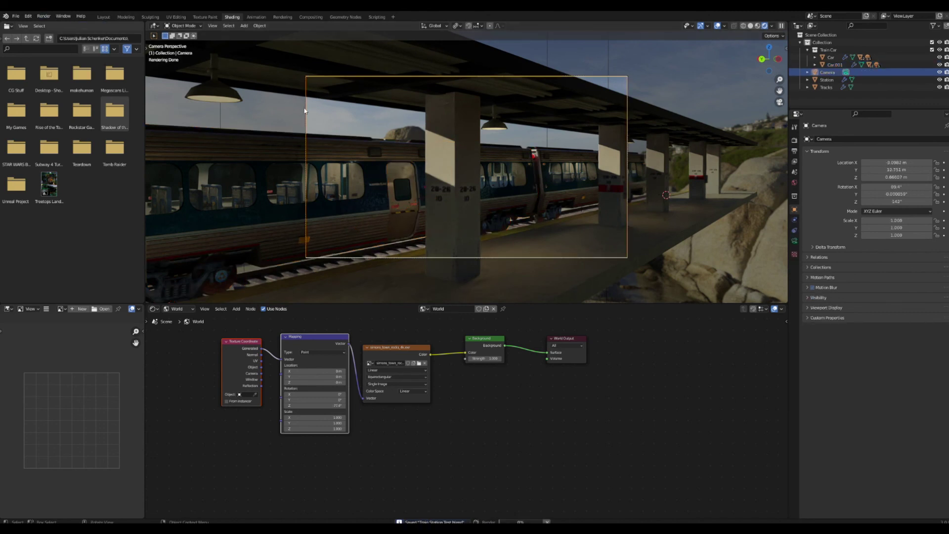